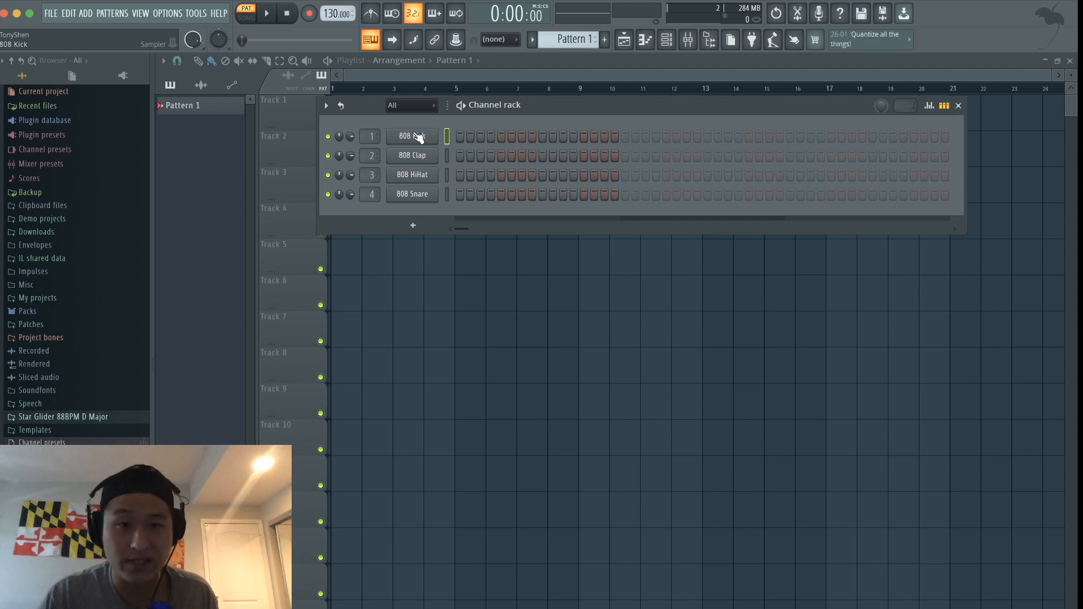
Replace the 808 Kick channel with FL Keys, audition its piano sound and close the plugin
{"action": "right_click", "coordinate": [418, 137]}
{"action": "mouse_move", "coordinate": [523, 252]}
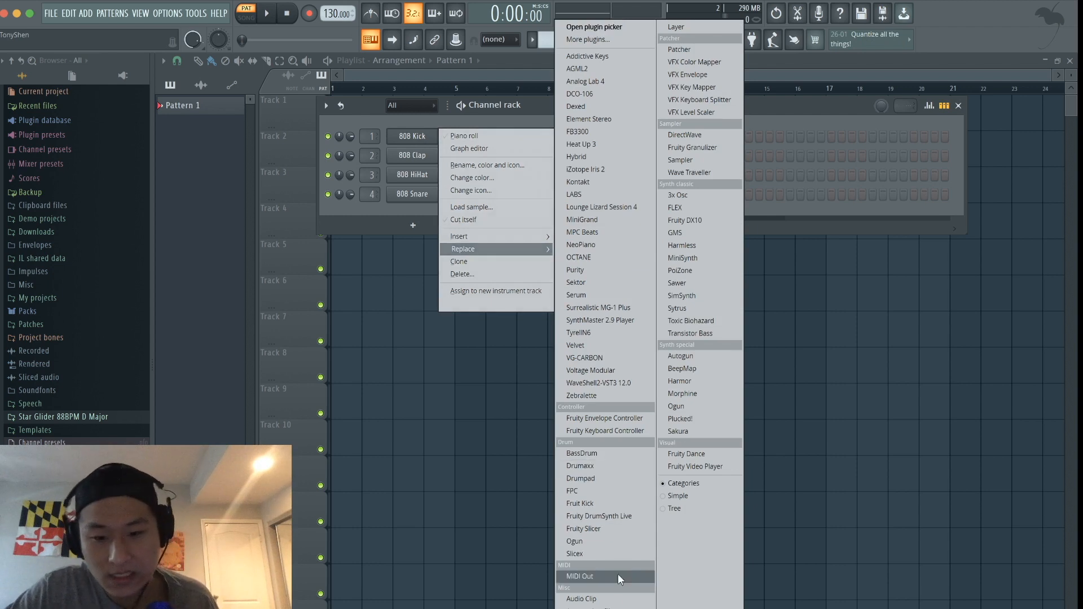
{"action": "left_click", "coordinate": [579, 608]}
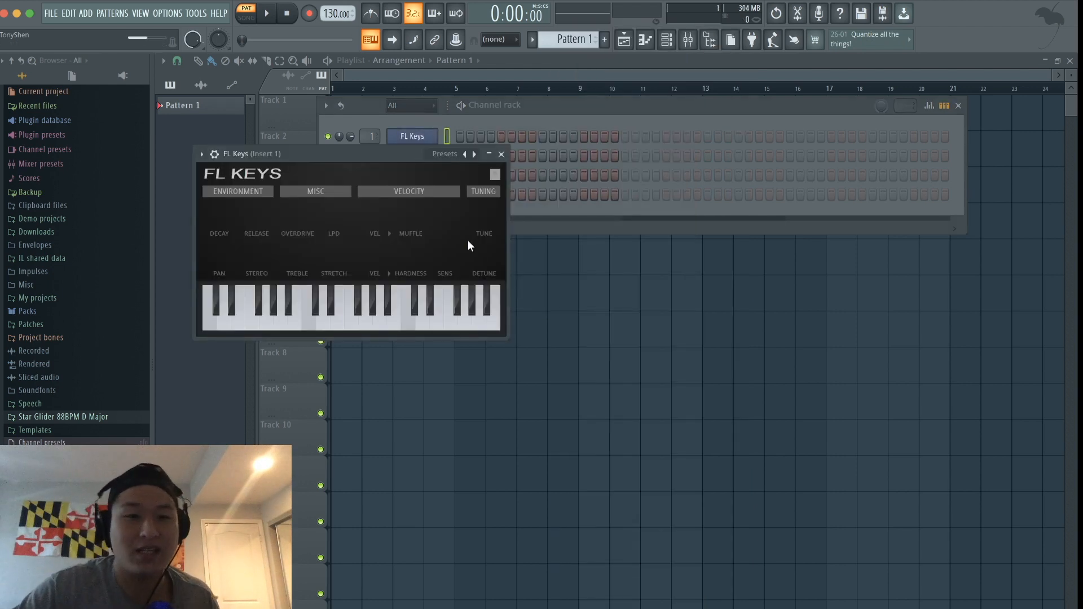
{"action": "key", "text": "j"}
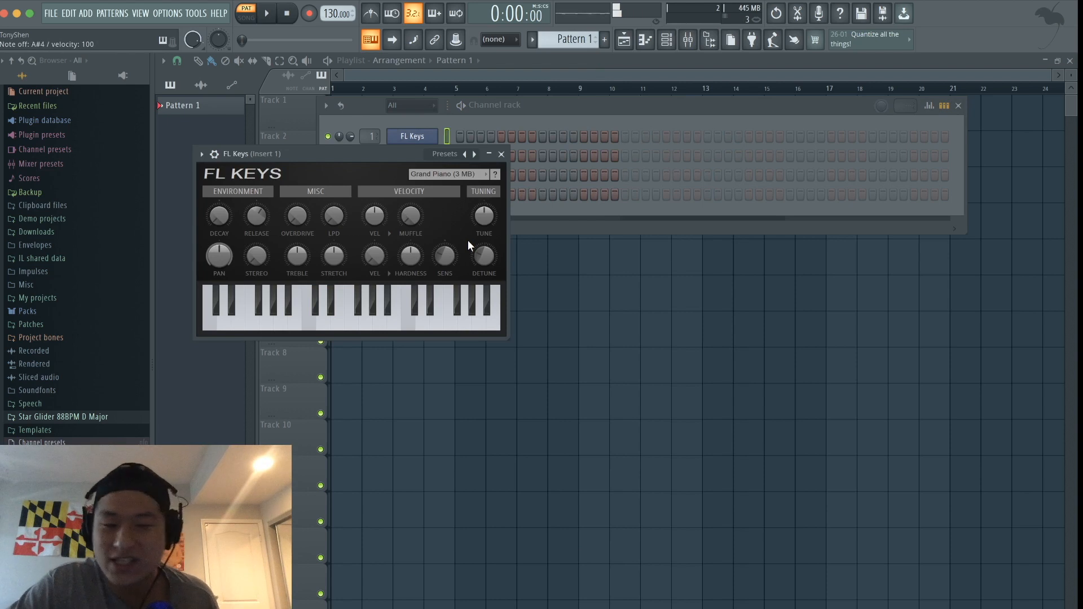
{"action": "left_click", "coordinate": [502, 154]}
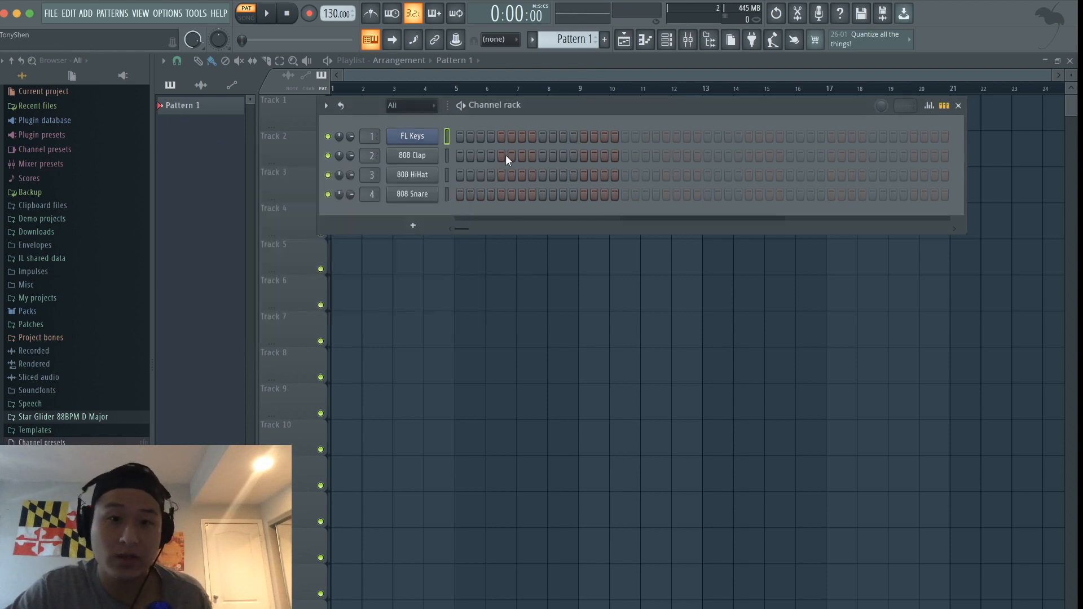
Replace the FL Keys channel with the FLEX synthesizer
{"action": "right_click", "coordinate": [425, 141]}
{"action": "mouse_move", "coordinate": [467, 236]}
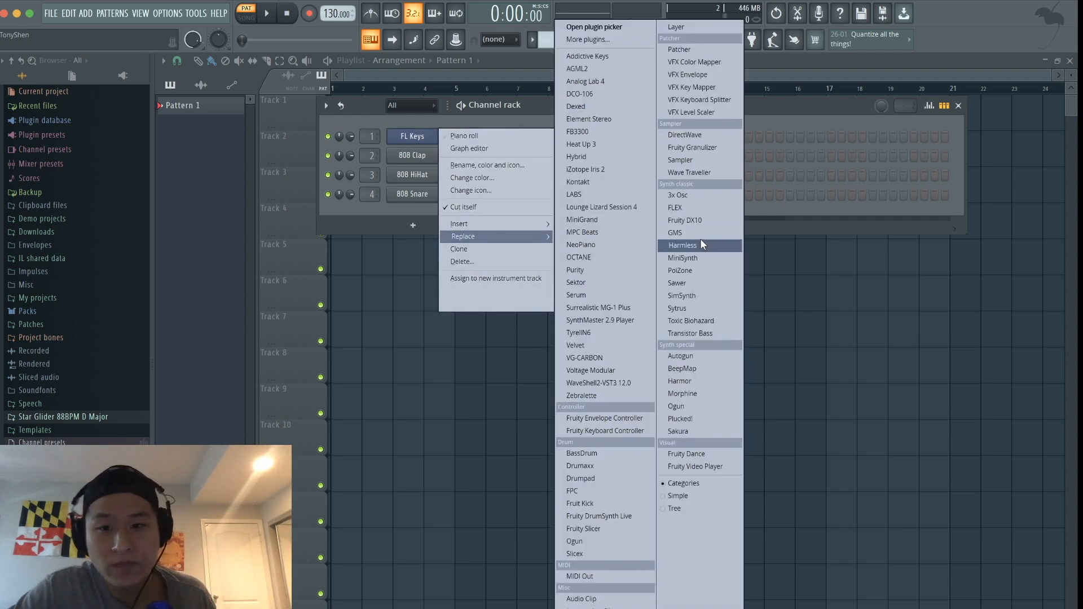
{"action": "left_click", "coordinate": [692, 204]}
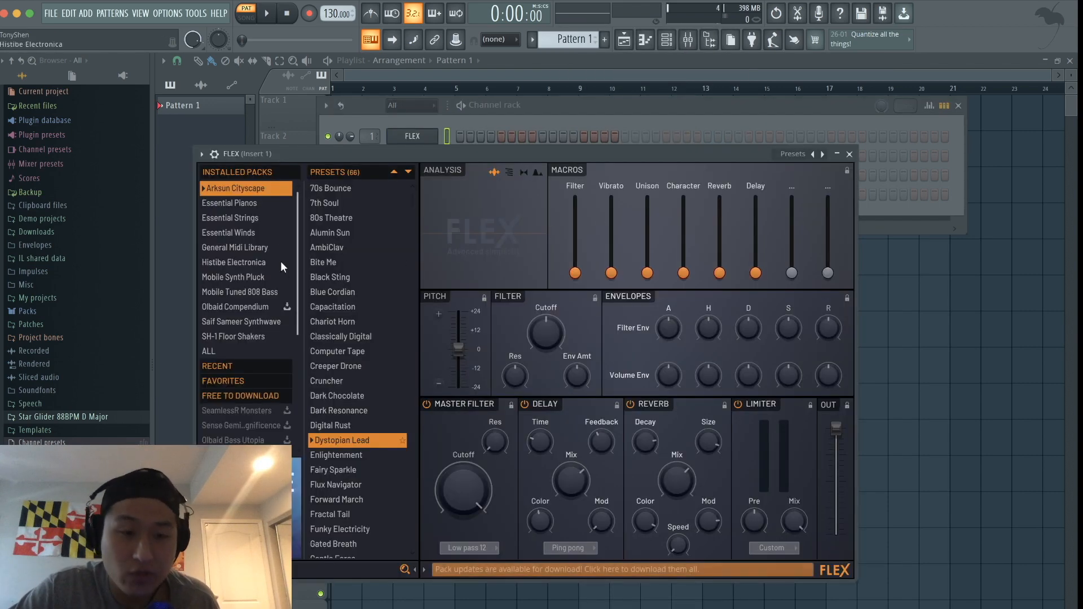
Audition the Stage Grand and Steinway D presets from FLEX's Essential Pianos pack, closing the plugin with Steinway D loaded
{"action": "left_click", "coordinate": [259, 207]}
{"action": "left_click", "coordinate": [229, 213]}
{"action": "left_click", "coordinate": [229, 203]}
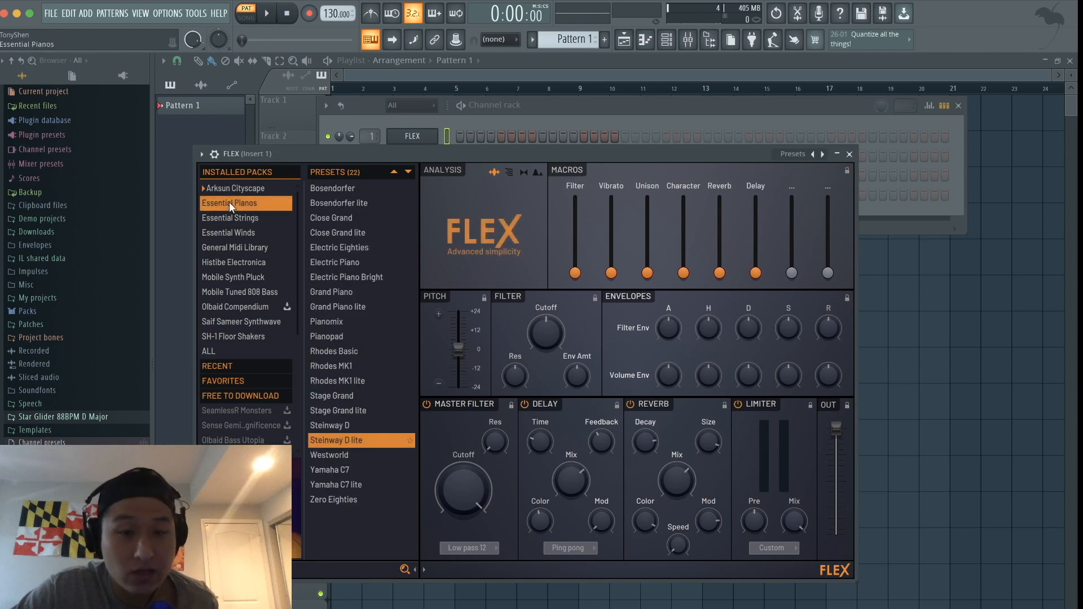
{"action": "left_click", "coordinate": [335, 395]}
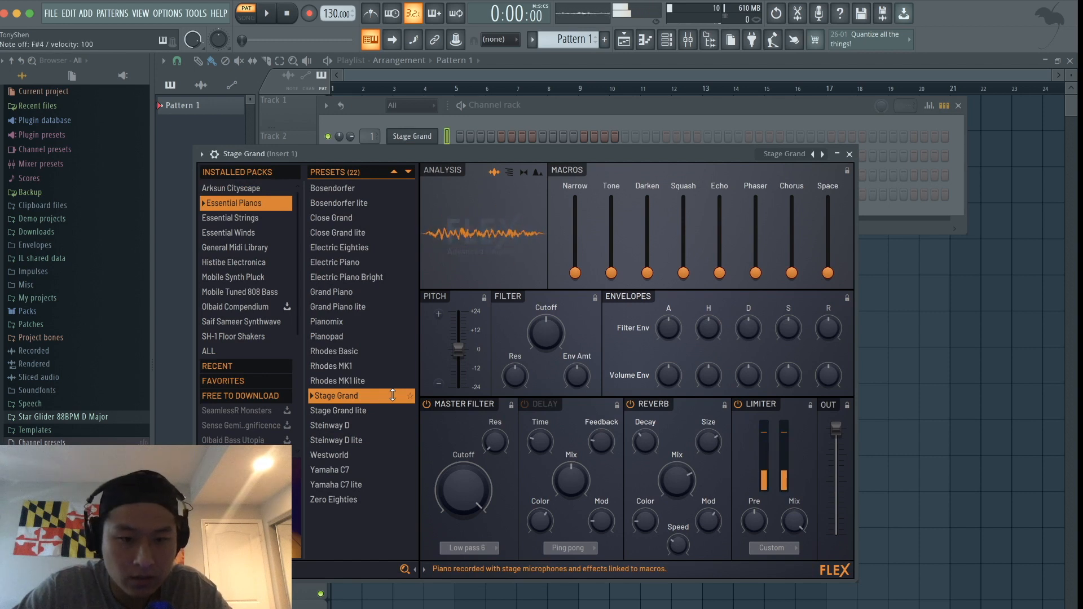
{"action": "left_click", "coordinate": [357, 427]}
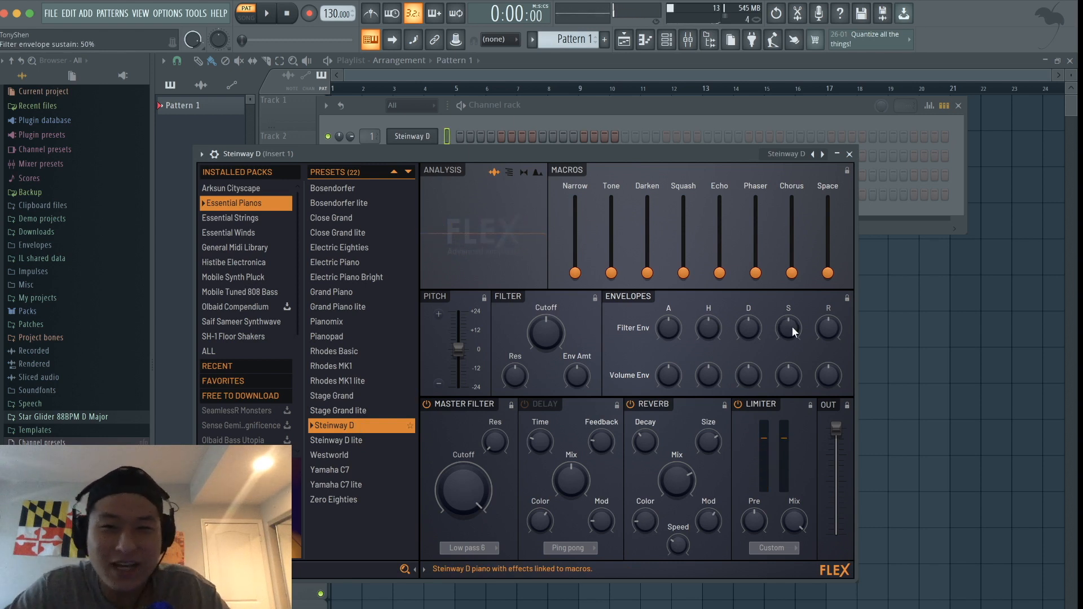
{"action": "left_click", "coordinate": [850, 154]}
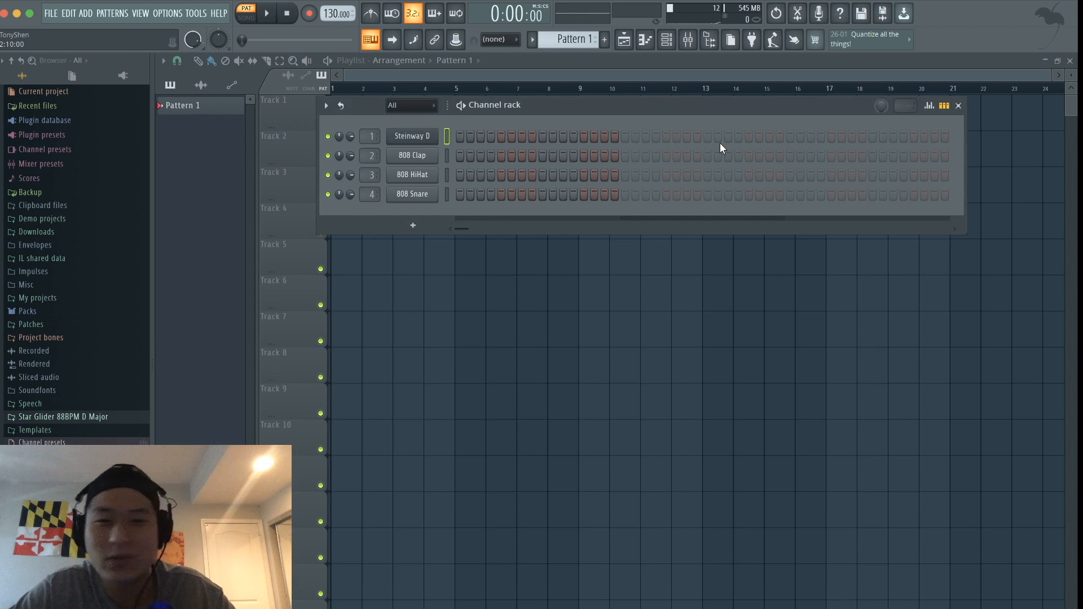
Replace the Steinway D channel with the MiniGrand piano plugin
{"action": "right_click", "coordinate": [401, 126]}
{"action": "mouse_move", "coordinate": [492, 233]}
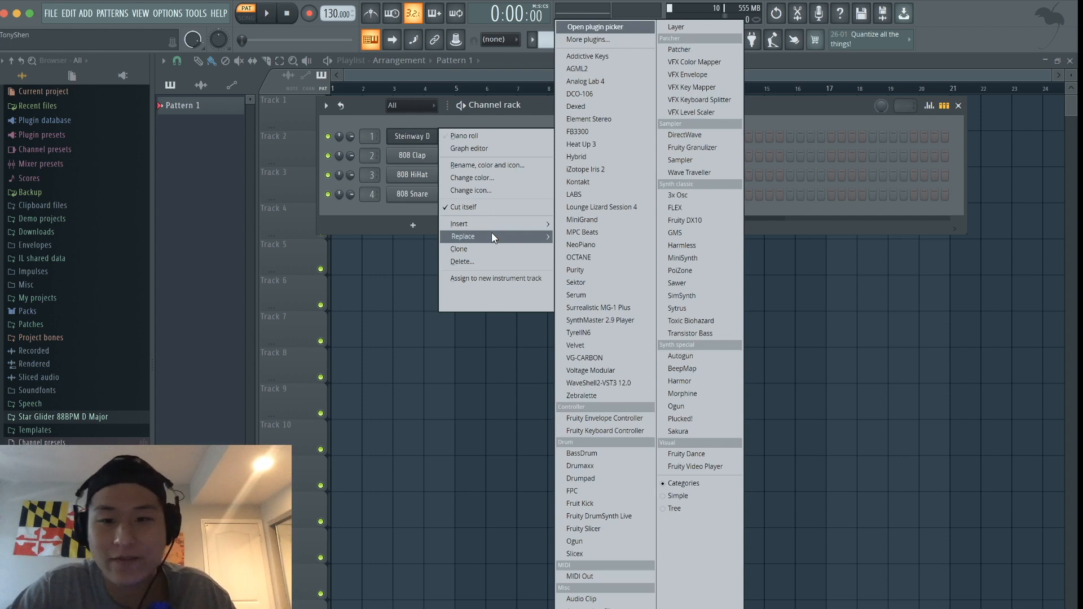
{"action": "left_click", "coordinate": [604, 223]}
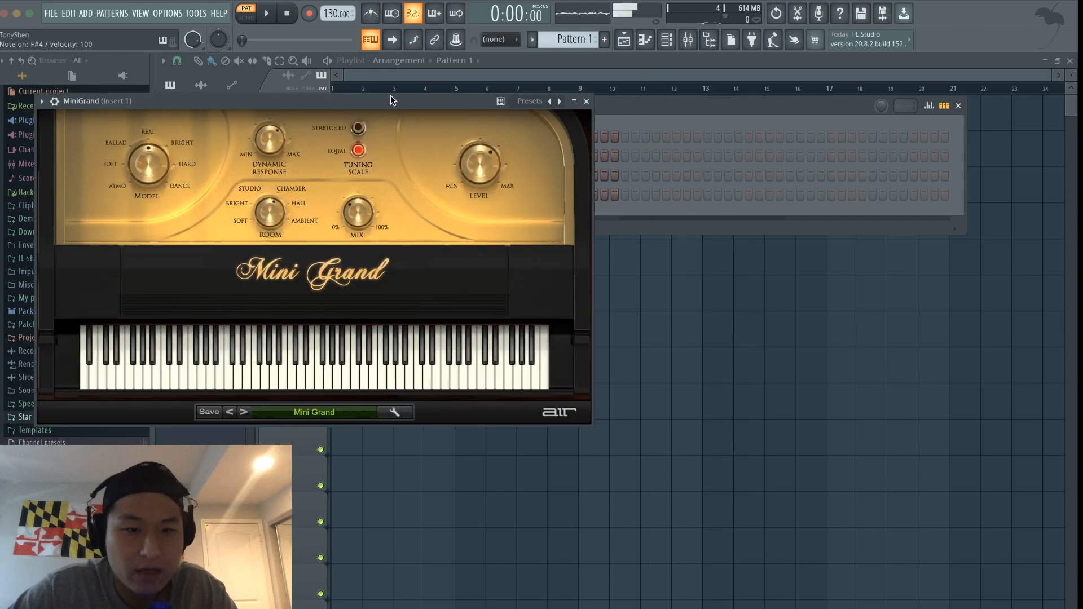
Try Mini Grand's 01 Real Piano and 03 Bright Piano presets, leaving the plugin closed with 04 Soft Piano loaded
{"action": "left_click", "coordinate": [244, 412]}
{"action": "left_click", "coordinate": [244, 413]}
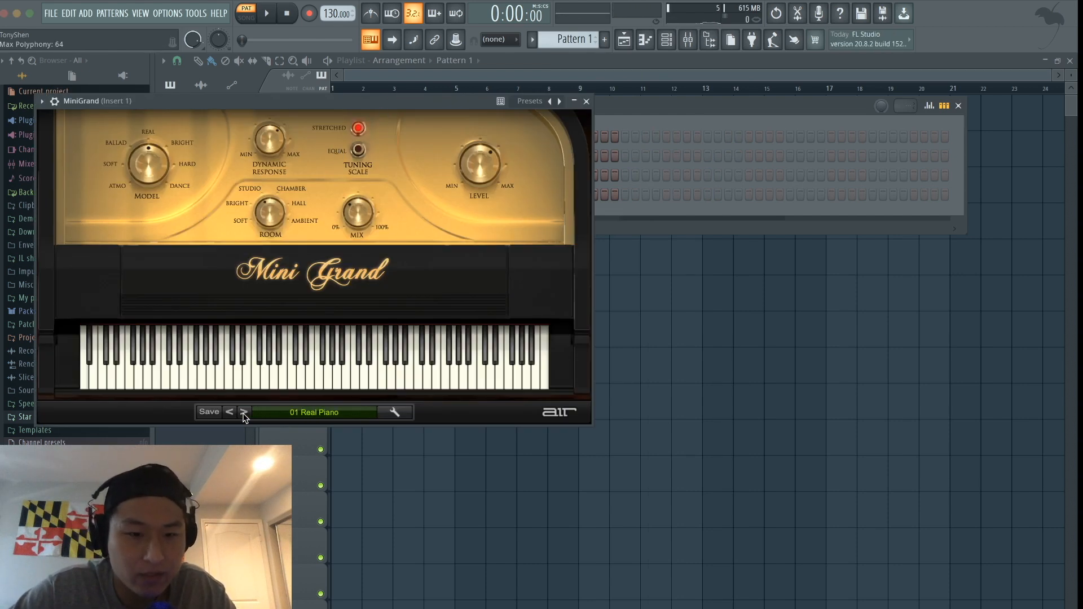
{"action": "left_click", "coordinate": [286, 415]}
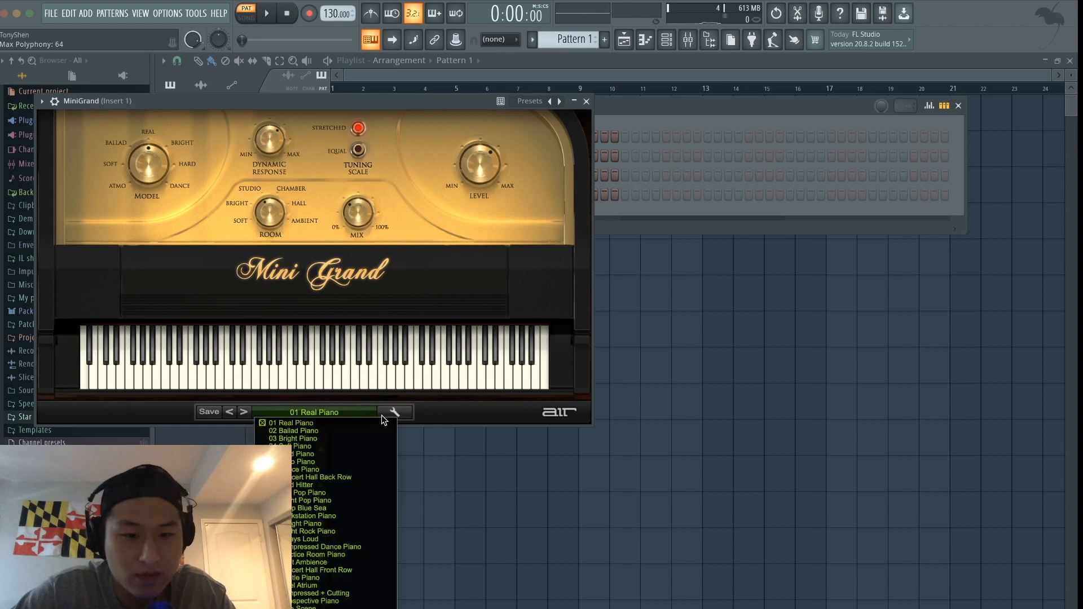
{"action": "left_click", "coordinate": [342, 424]}
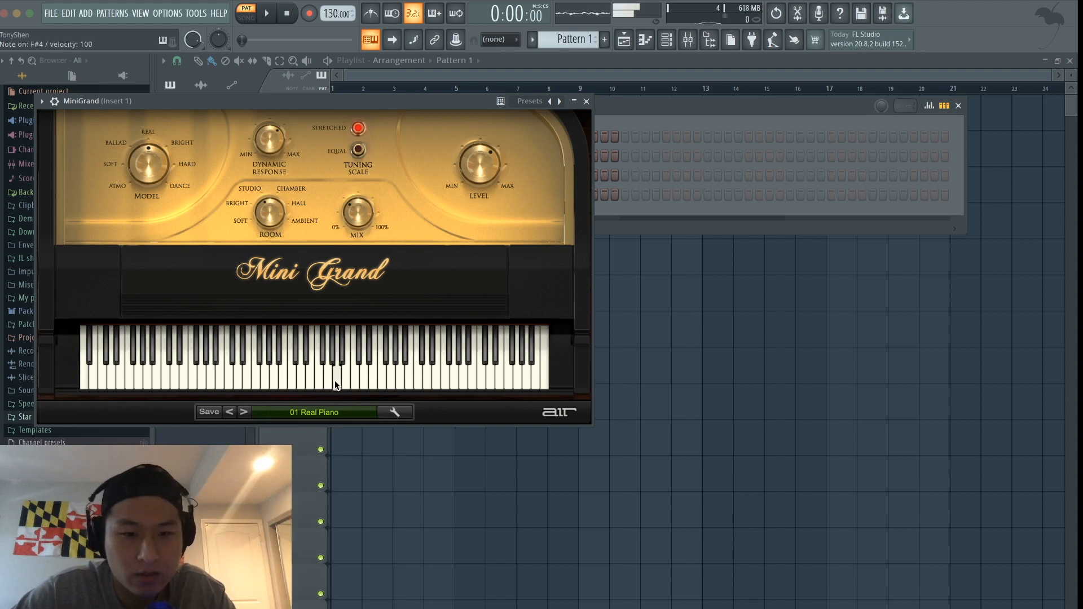
{"action": "left_click", "coordinate": [353, 415]}
{"action": "left_click", "coordinate": [332, 438]}
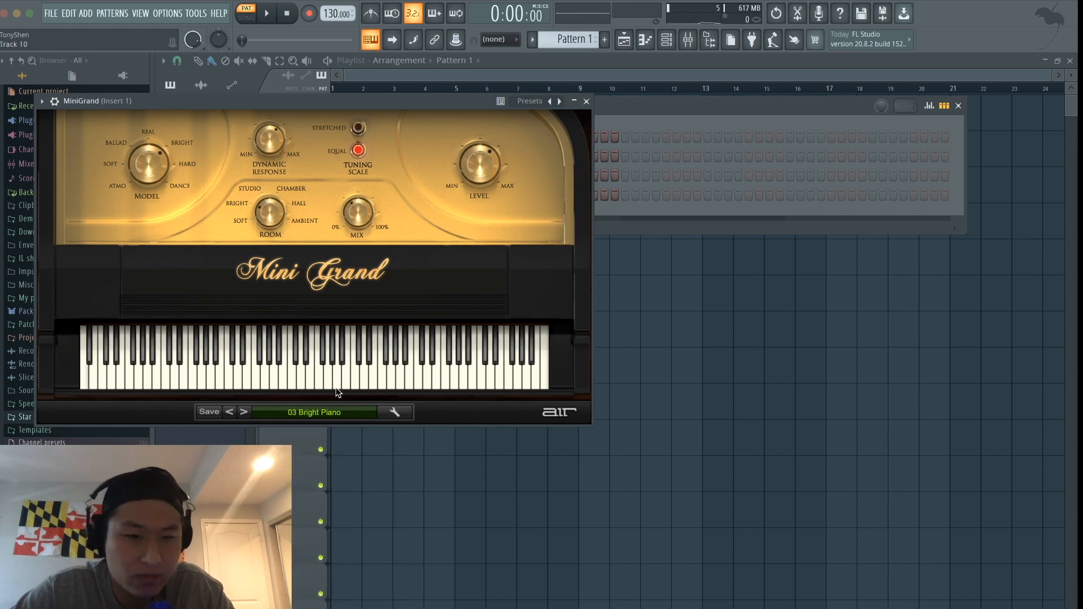
{"action": "left_click", "coordinate": [244, 412]}
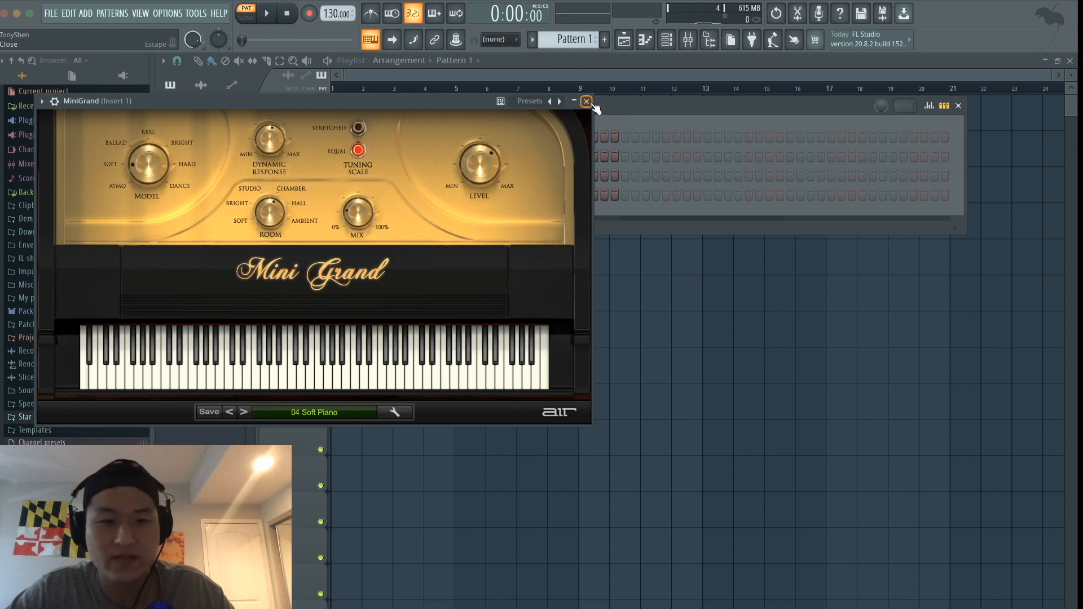
{"action": "left_click", "coordinate": [586, 102]}
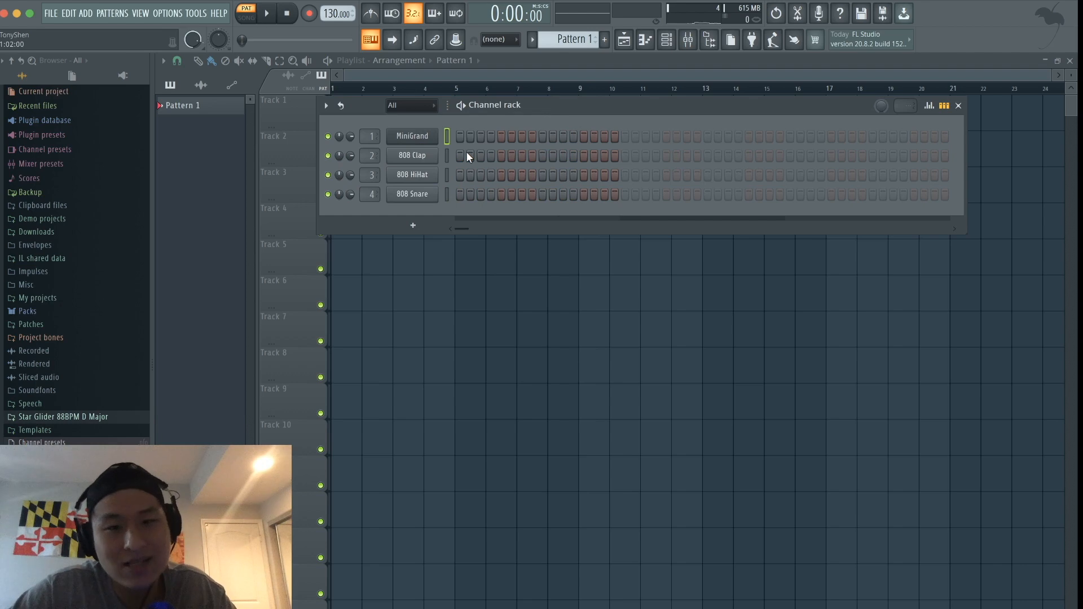
Replace the 808 Clap channel with Addictive Keys and audition Wide Ribbon from the Studio Grand - As Recorded presets
{"action": "left_click_drag", "start_coordinate": [581, 232], "coordinate": [560, 107]}
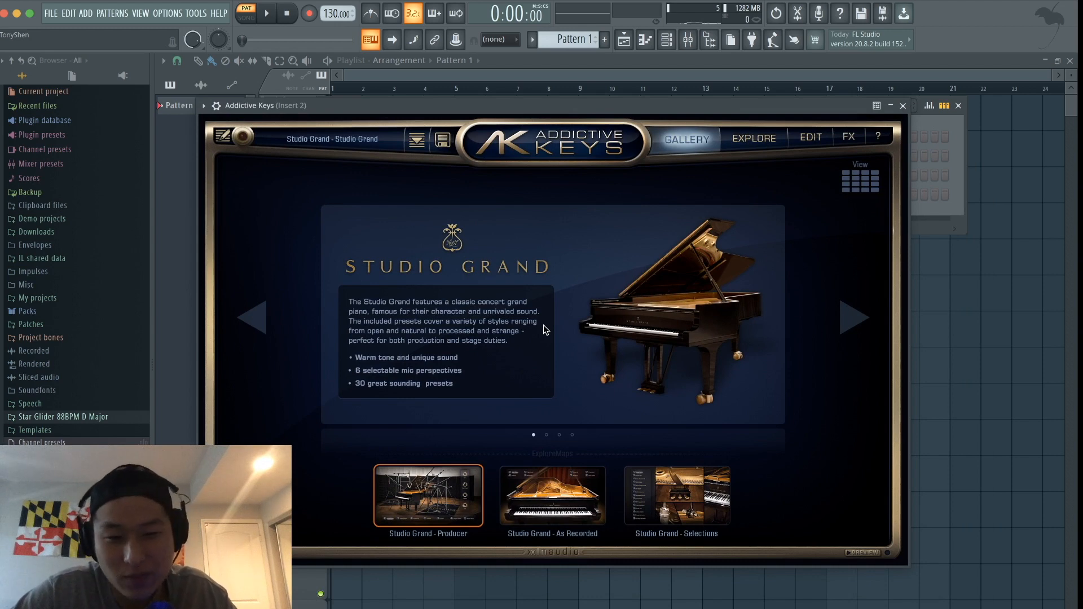
{"action": "left_click", "coordinate": [442, 497]}
{"action": "left_click", "coordinate": [494, 537]}
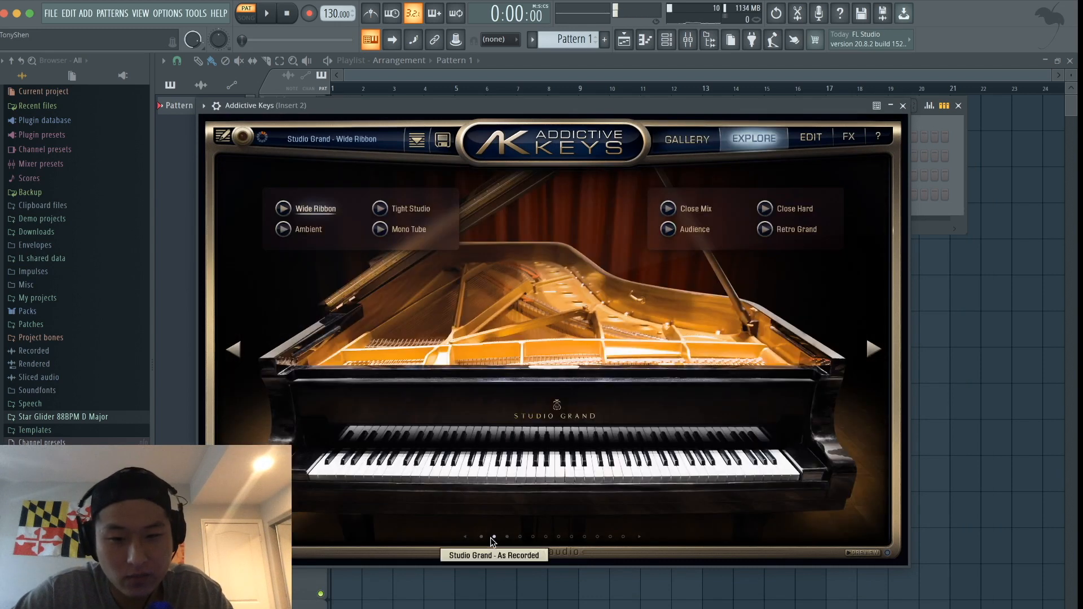
{"action": "key", "text": "w"}
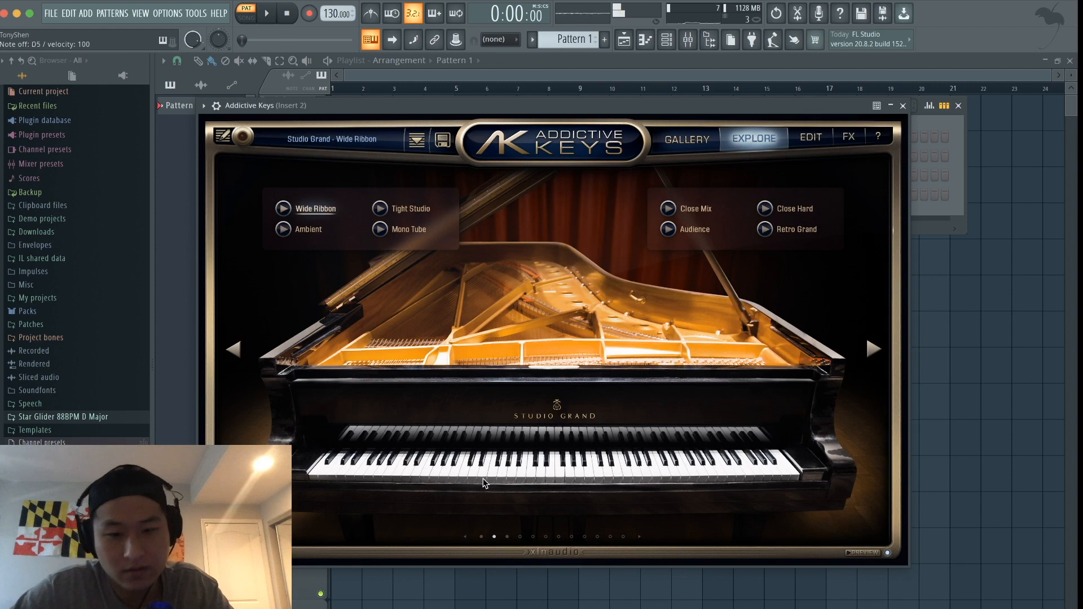
Browse the Studio Grand - Selections presets in Addictive Keys, auditioning Grand Noir and choosing Arena Ballad
{"action": "left_click", "coordinate": [507, 537]}
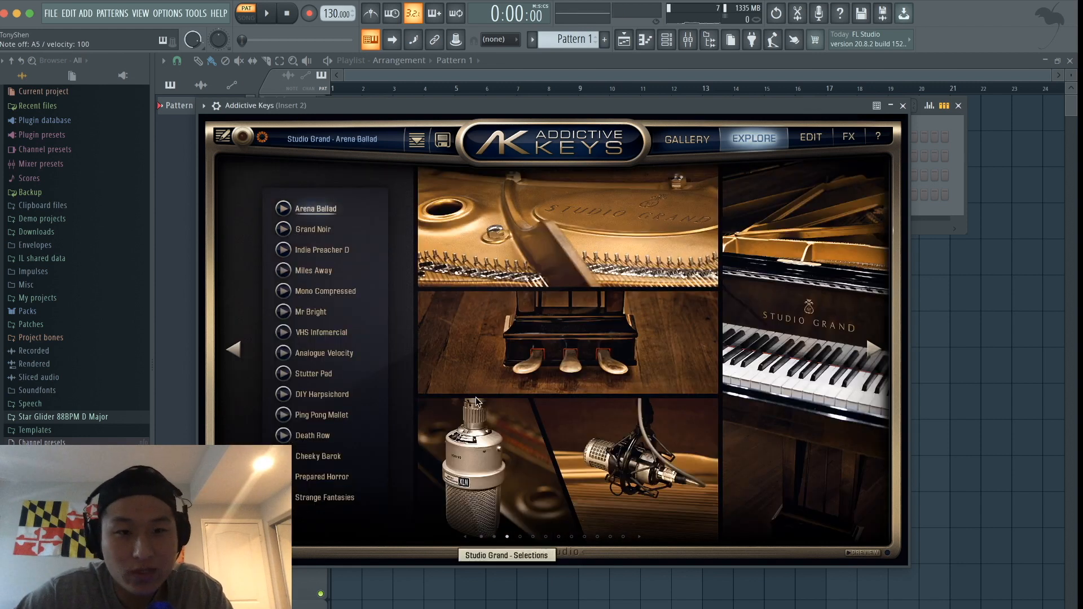
{"action": "left_click", "coordinate": [314, 229]}
{"action": "key", "text": "e"}
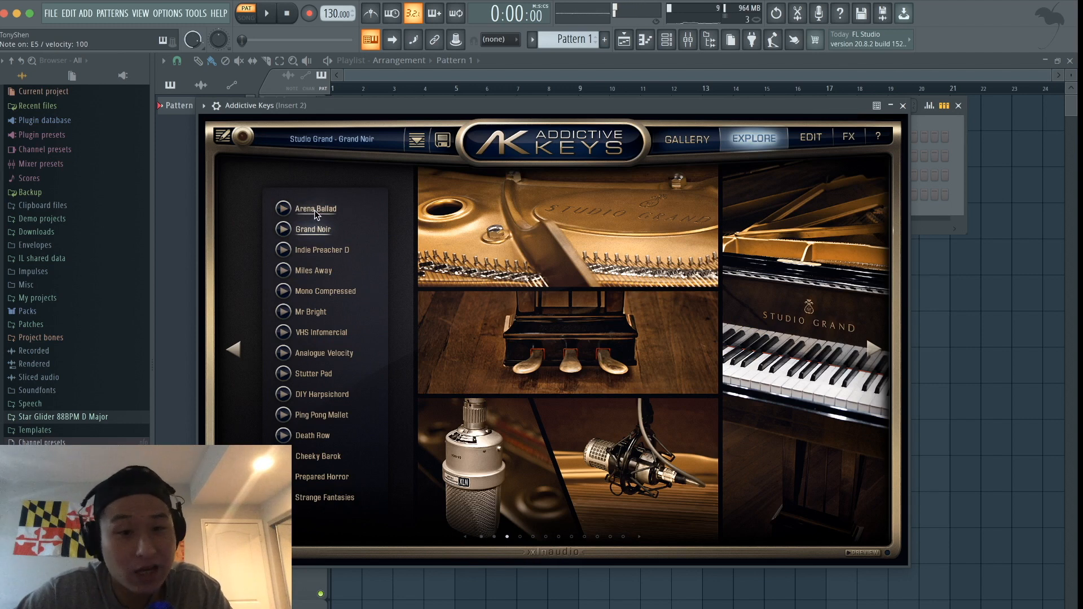
{"action": "left_click", "coordinate": [313, 210]}
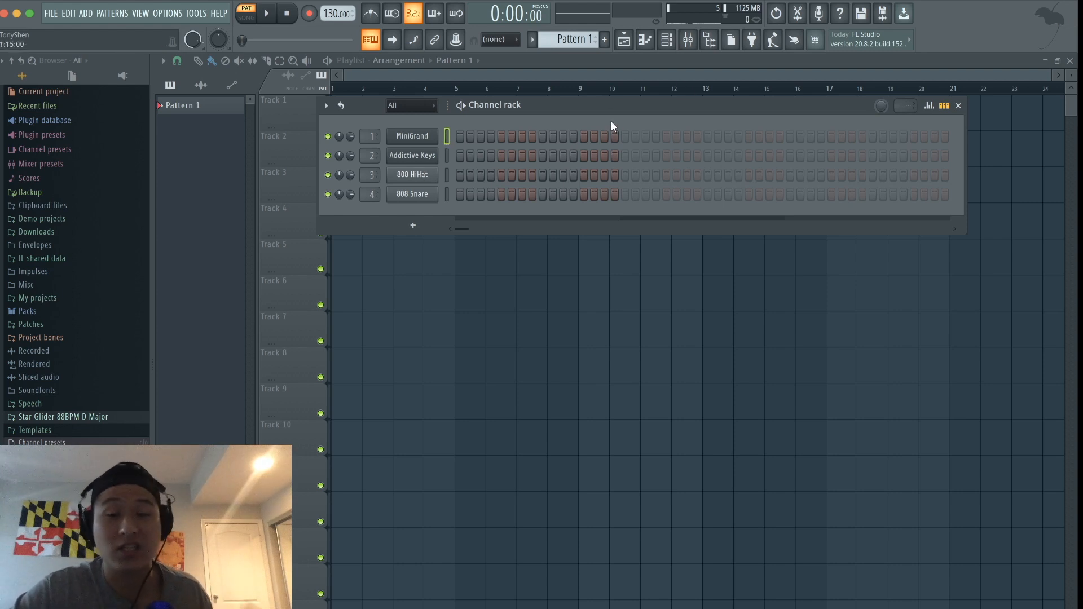
Select the Addictive Keys channel, and hide and reopen the channel rack
{"action": "left_click", "coordinate": [446, 156]}
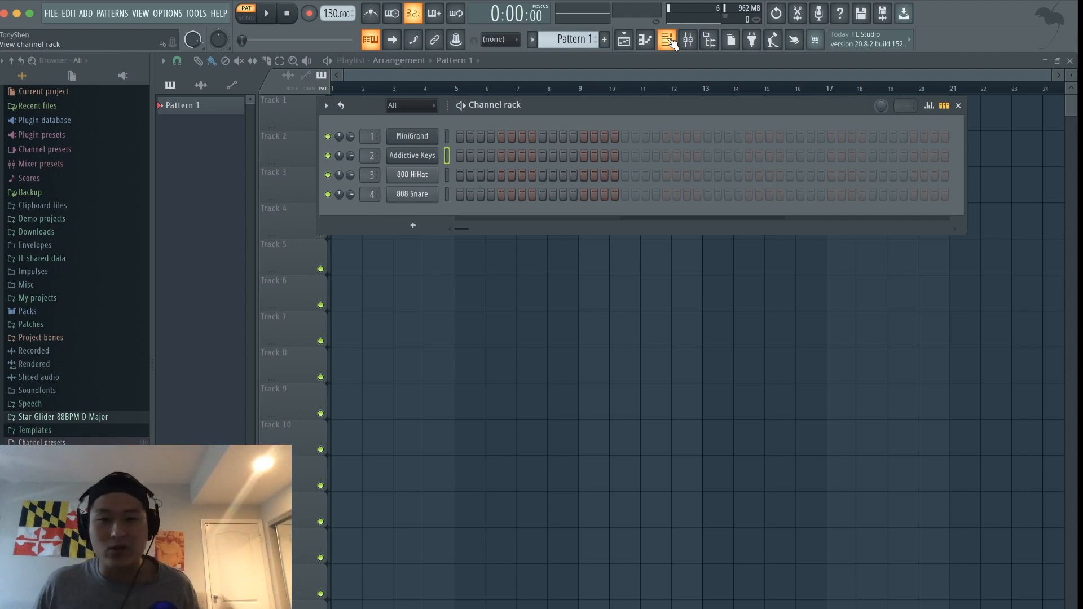
{"action": "left_click", "coordinate": [669, 42]}
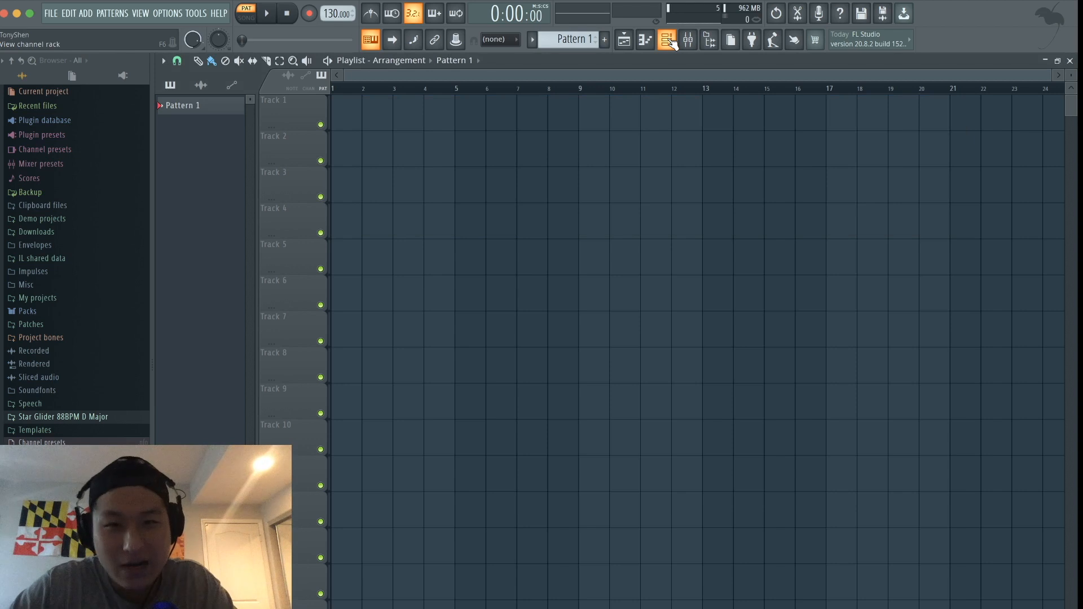
{"action": "left_click", "coordinate": [669, 42]}
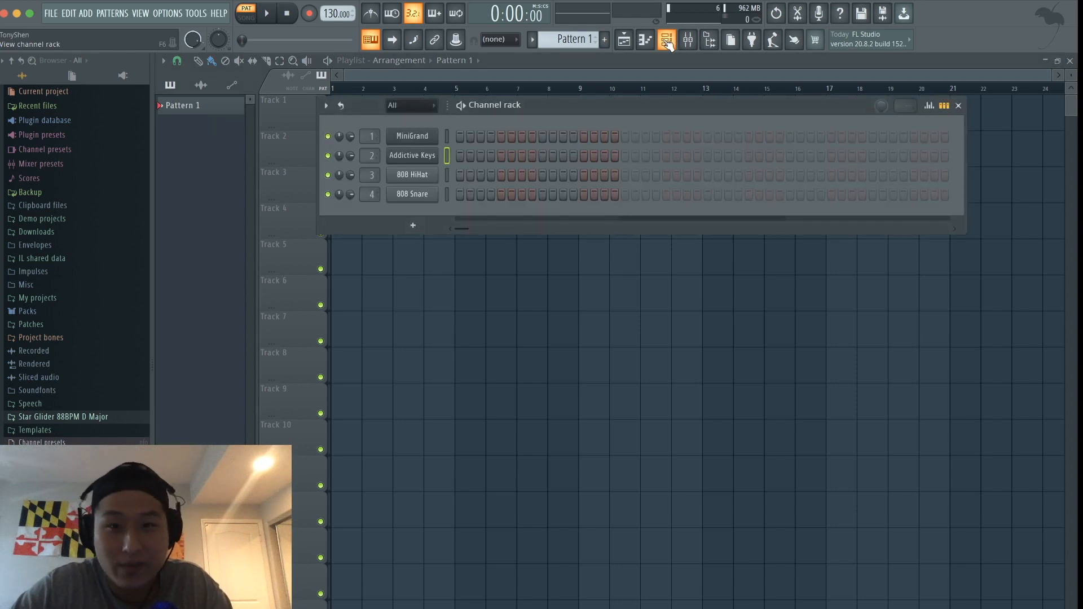
{"action": "left_click", "coordinate": [404, 156]}
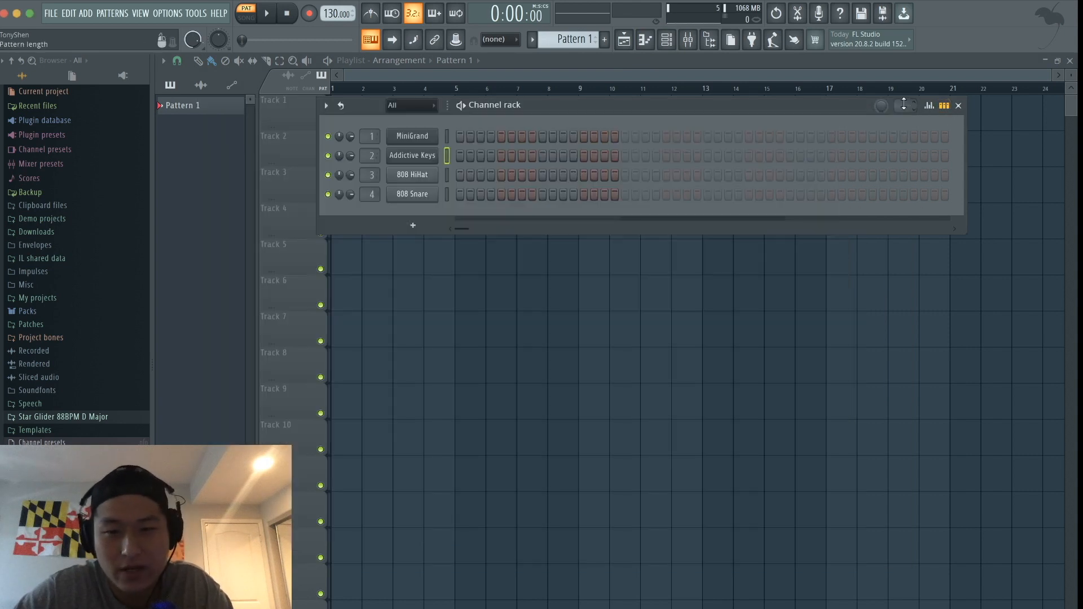
{"action": "left_click", "coordinate": [903, 105]}
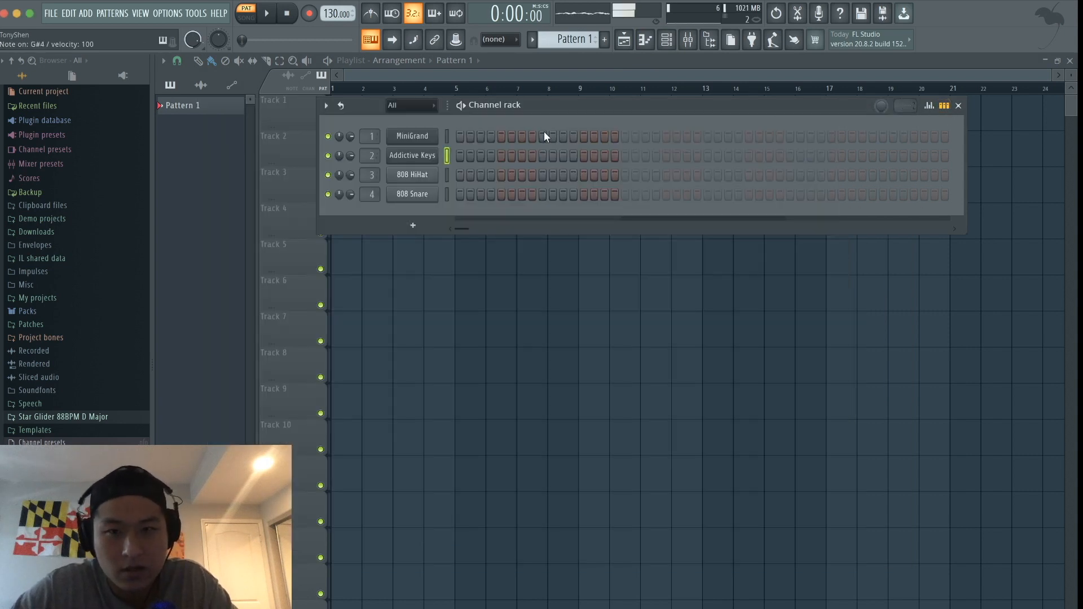
Switch between the Addictive Keys piano roll, the playlist and the channel rack to examine each window
{"action": "left_click", "coordinate": [666, 40]}
{"action": "left_click", "coordinate": [646, 39]}
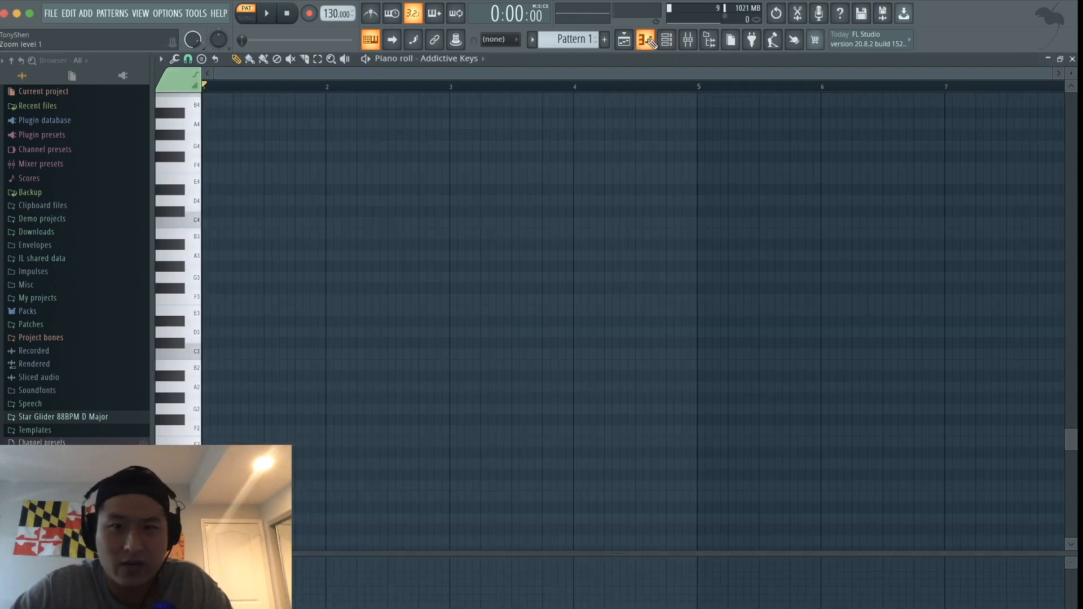
{"action": "scroll", "coordinate": [432, 197], "scroll_direction": "up", "scroll_amount": 8}
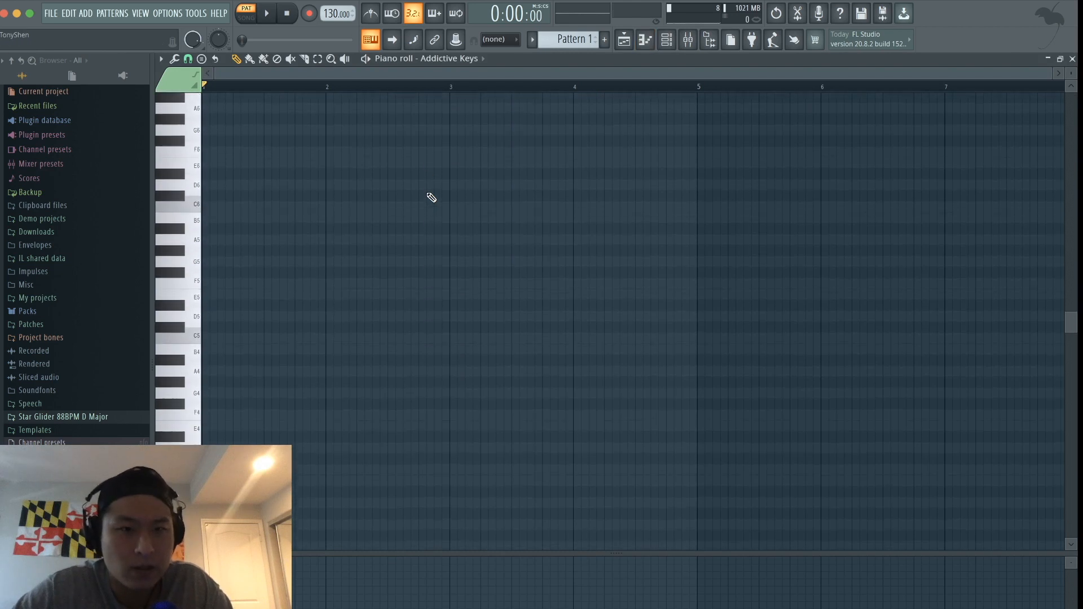
{"action": "left_click", "coordinate": [667, 40]}
{"action": "left_click", "coordinate": [629, 42]}
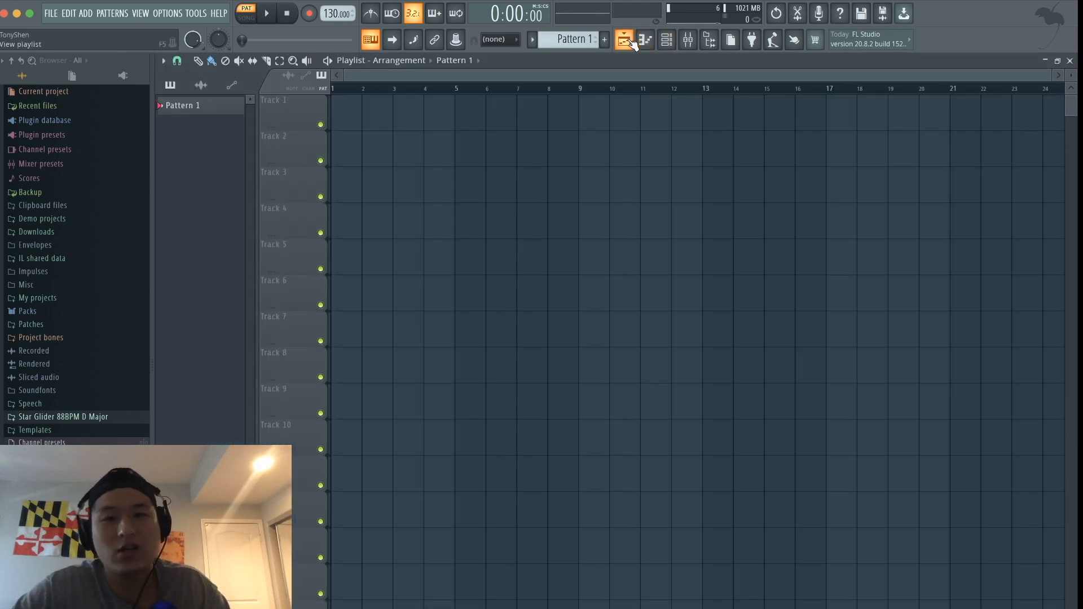
{"action": "left_click", "coordinate": [648, 44]}
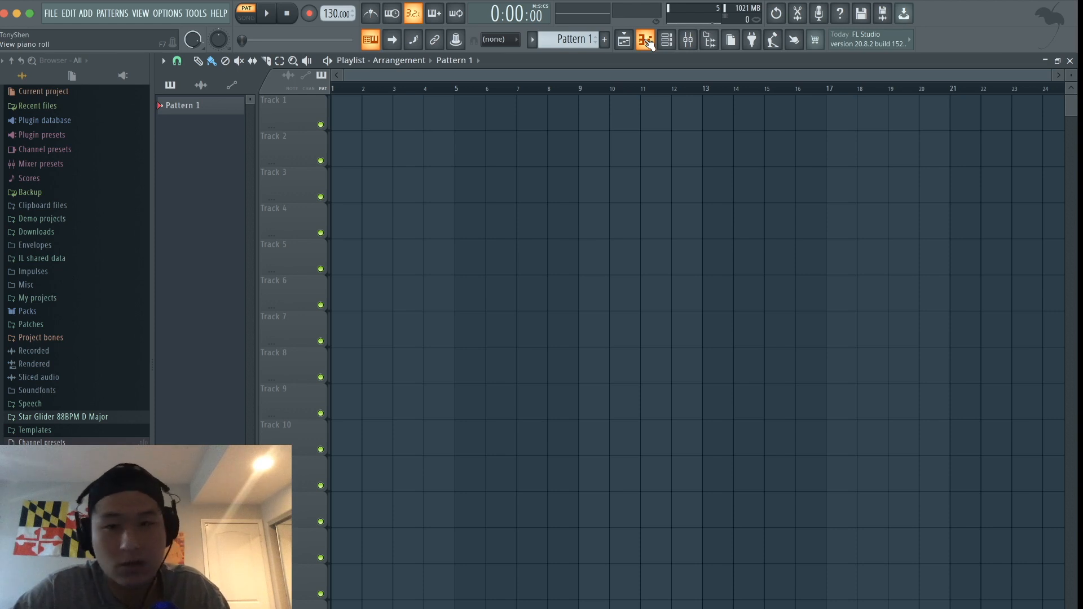
{"action": "left_click", "coordinate": [649, 44]}
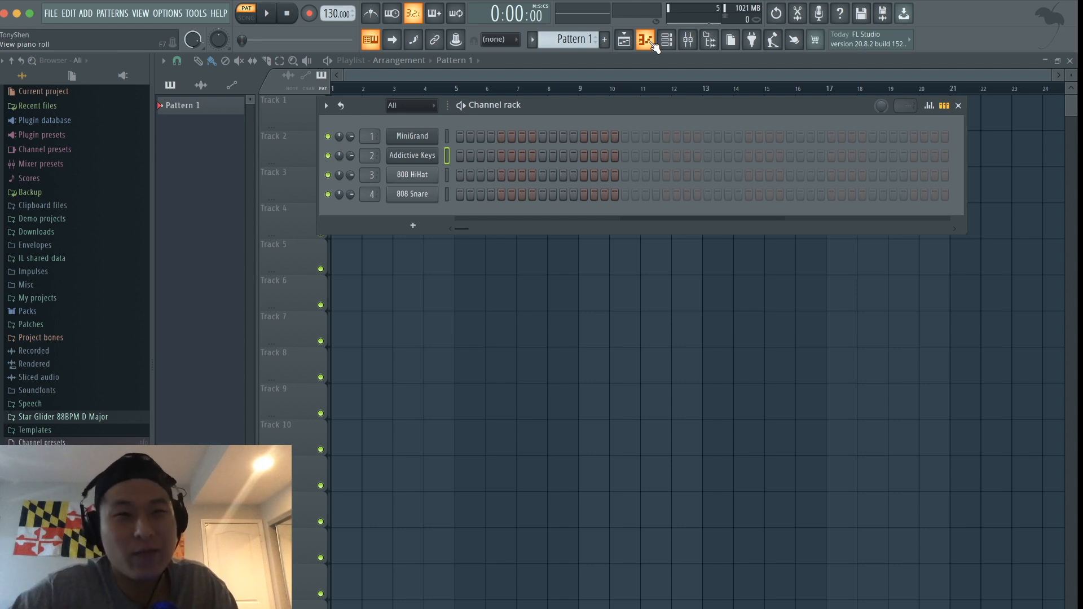
Set the project tempo to 132 BPM
{"action": "left_click_drag", "start_coordinate": [335, 14], "coordinate": [335, 10]}
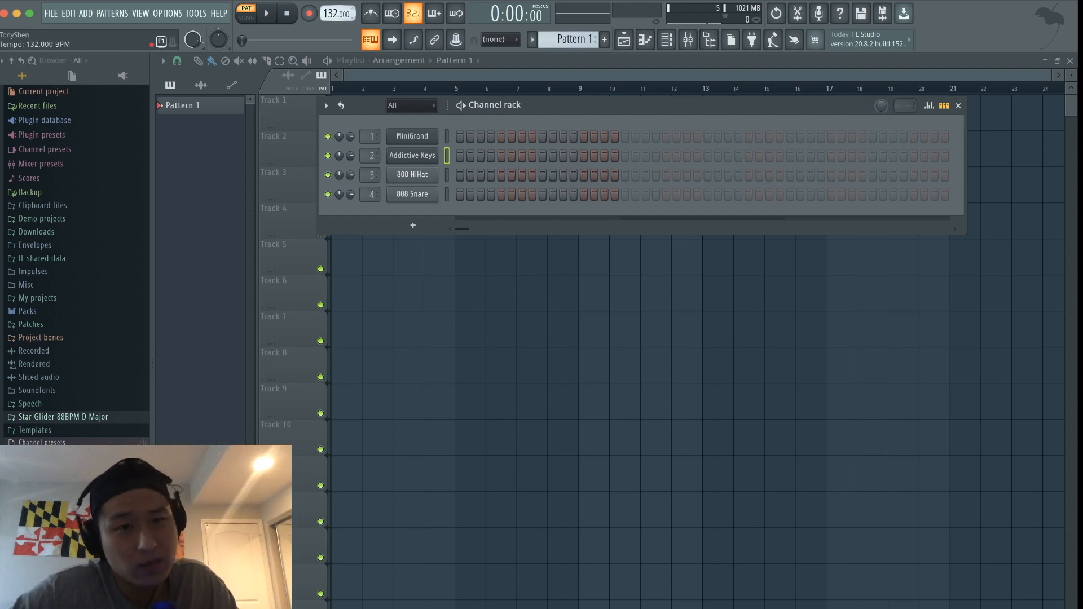
{"action": "left_click", "coordinate": [667, 43]}
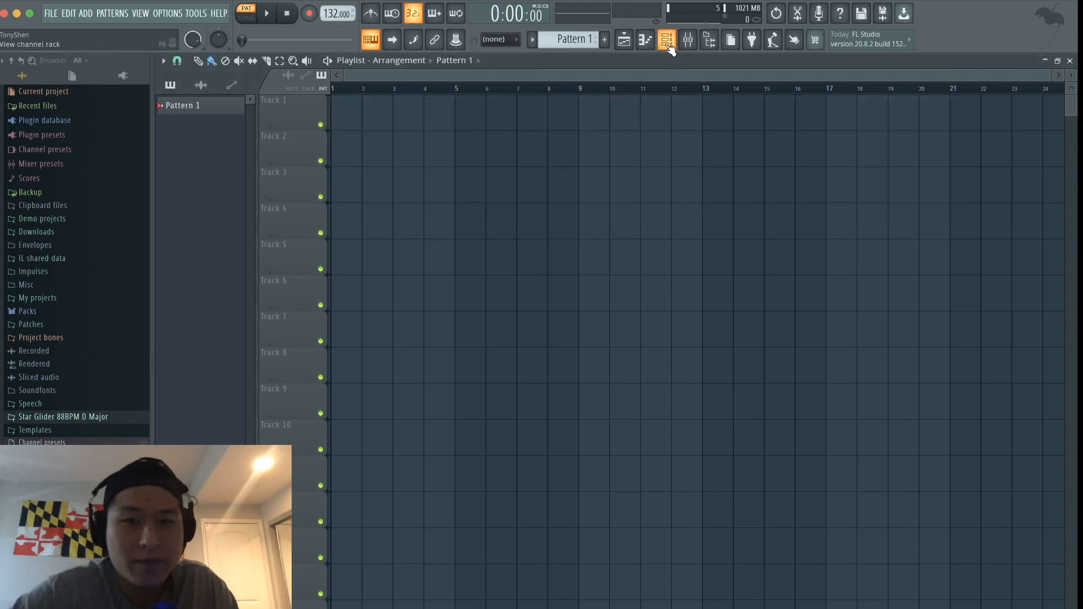
{"action": "left_click", "coordinate": [667, 42]}
{"action": "left_click", "coordinate": [168, 13]}
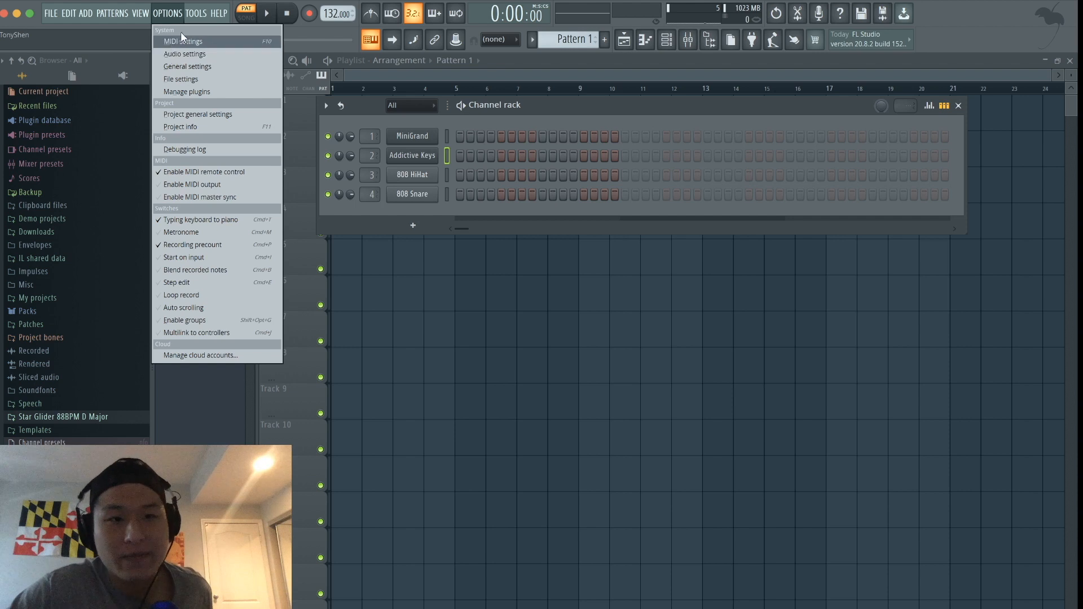
{"action": "left_click", "coordinate": [190, 14]}
{"action": "left_click", "coordinate": [673, 43]}
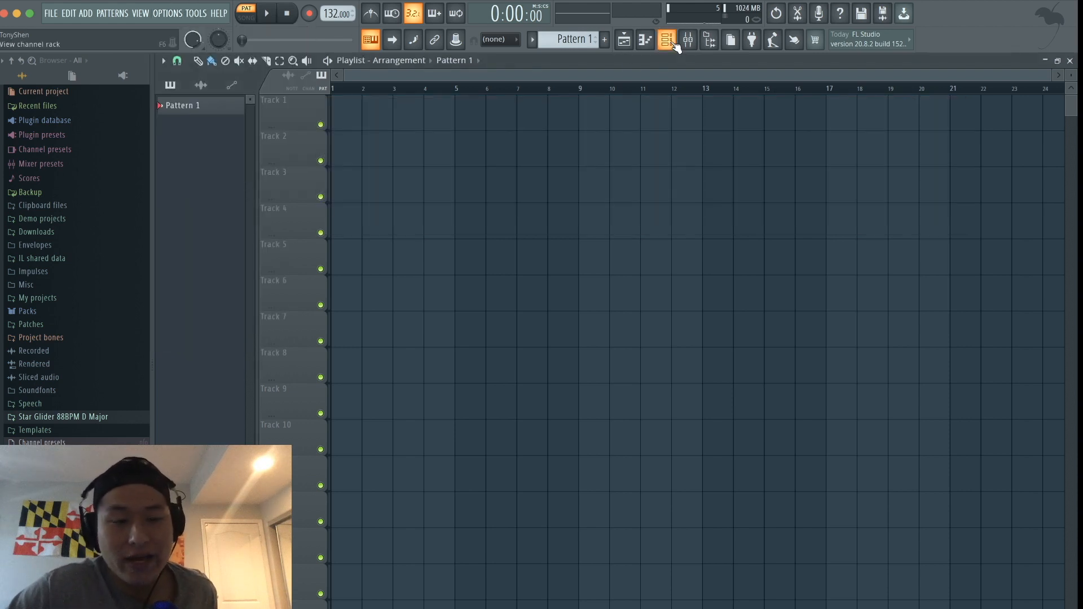
{"action": "left_click", "coordinate": [673, 43]}
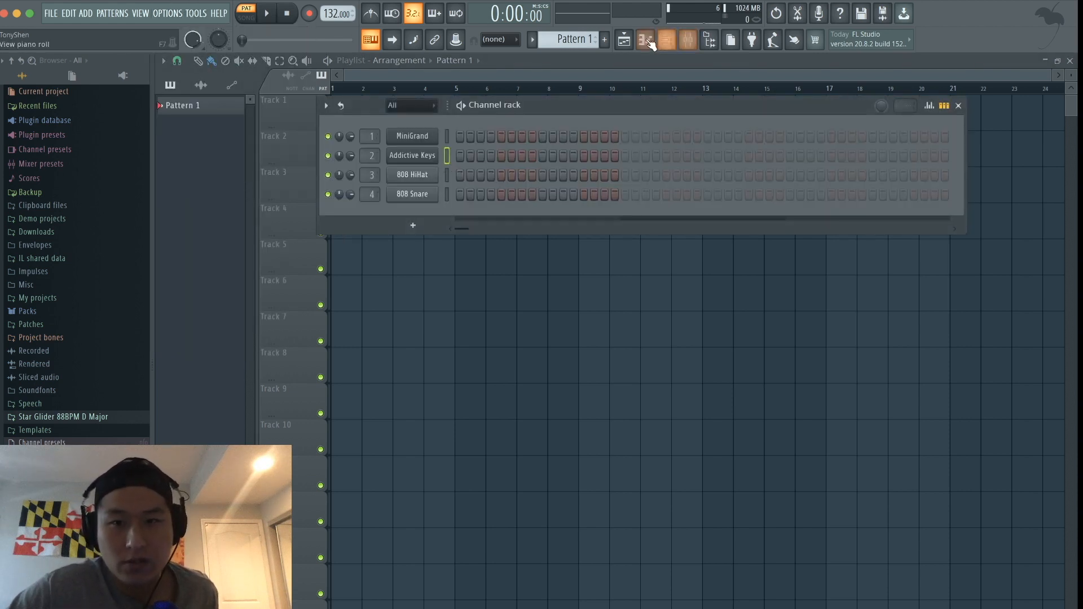
Stamp a Minor Natural (Aeolian) scale starting on D5 at bar 1 of the Addictive Keys piano roll and play it back
{"action": "left_click", "coordinate": [645, 39]}
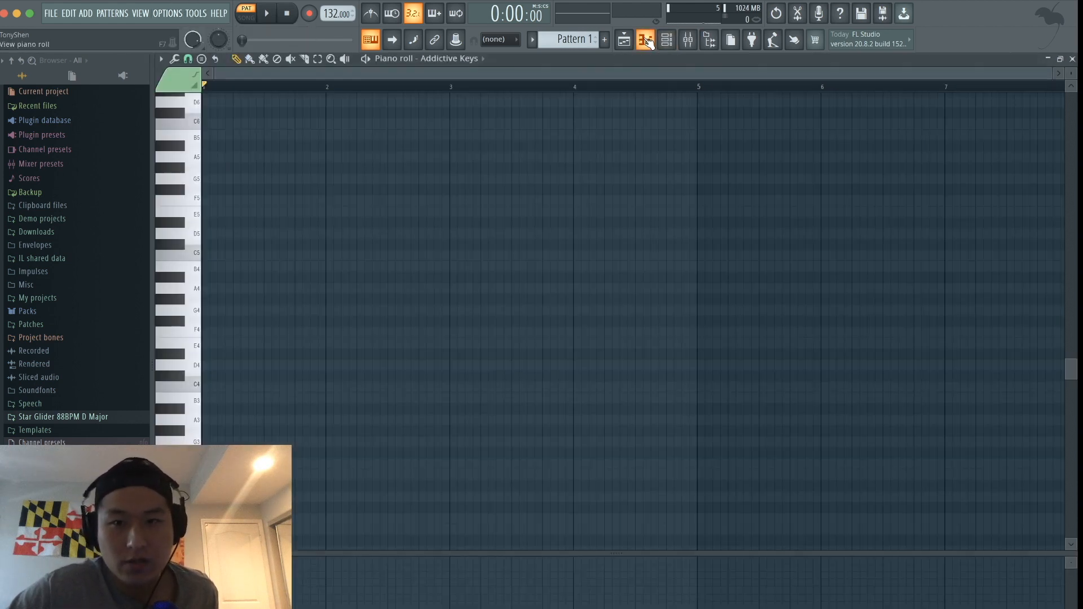
{"action": "left_click", "coordinate": [201, 58]}
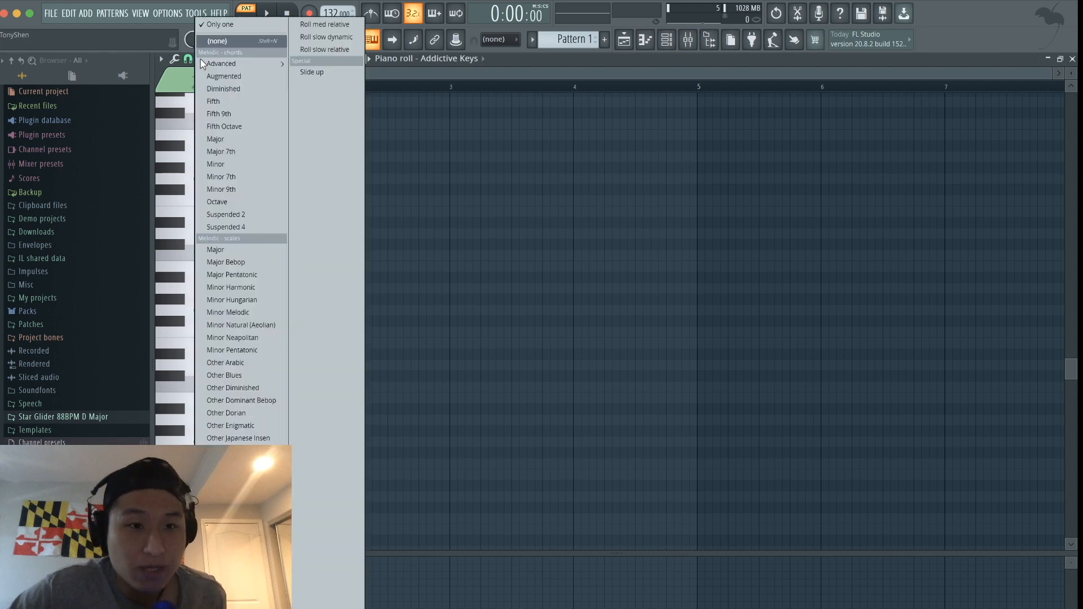
{"action": "left_click", "coordinate": [238, 327]}
{"action": "left_click", "coordinate": [206, 233]}
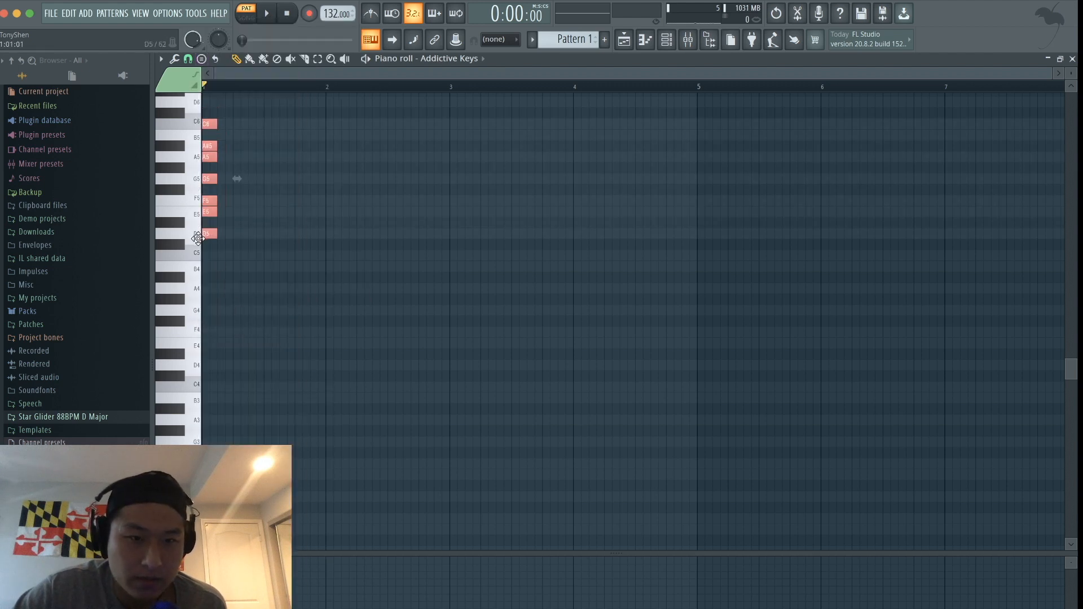
{"action": "scroll", "coordinate": [333, 183], "scroll_direction": "up", "scroll_amount": 3}
{"action": "left_click", "coordinate": [667, 39]}
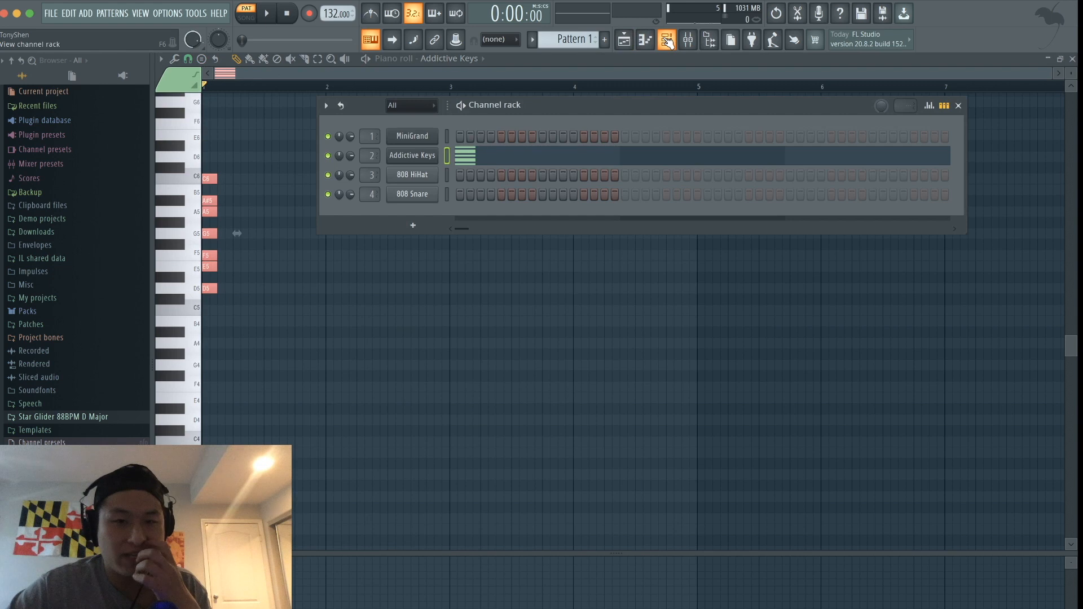
{"action": "left_click", "coordinate": [279, 192]}
{"action": "key", "text": "space"}
{"action": "key", "text": "space"}
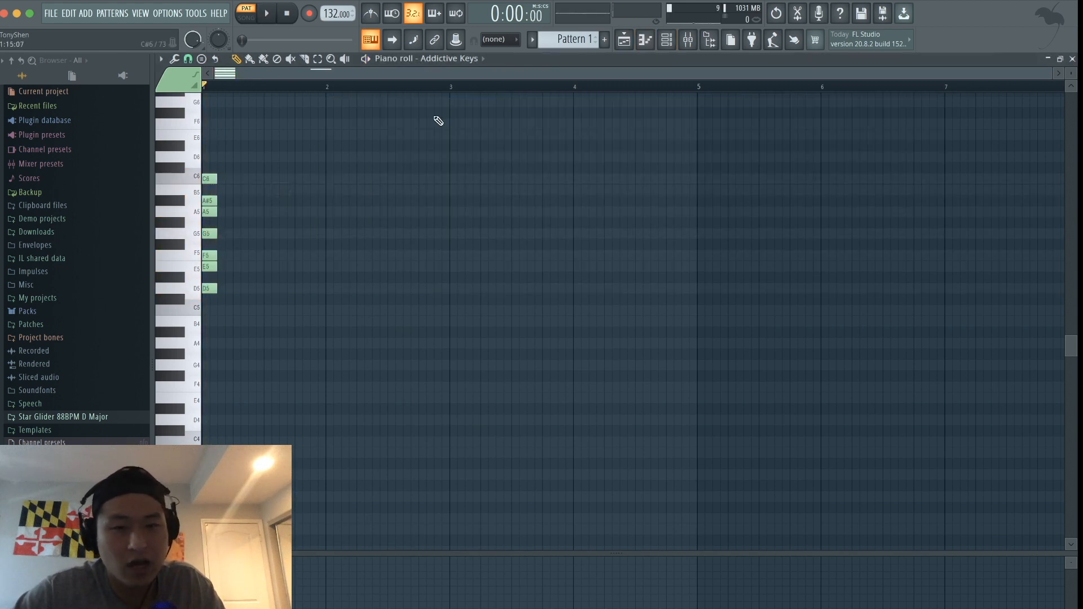
Replace the 808 HiHat channel with a Sampler and move the scale notes from Addictive Keys to it
{"action": "left_click", "coordinate": [683, 39]}
{"action": "right_click", "coordinate": [423, 175]}
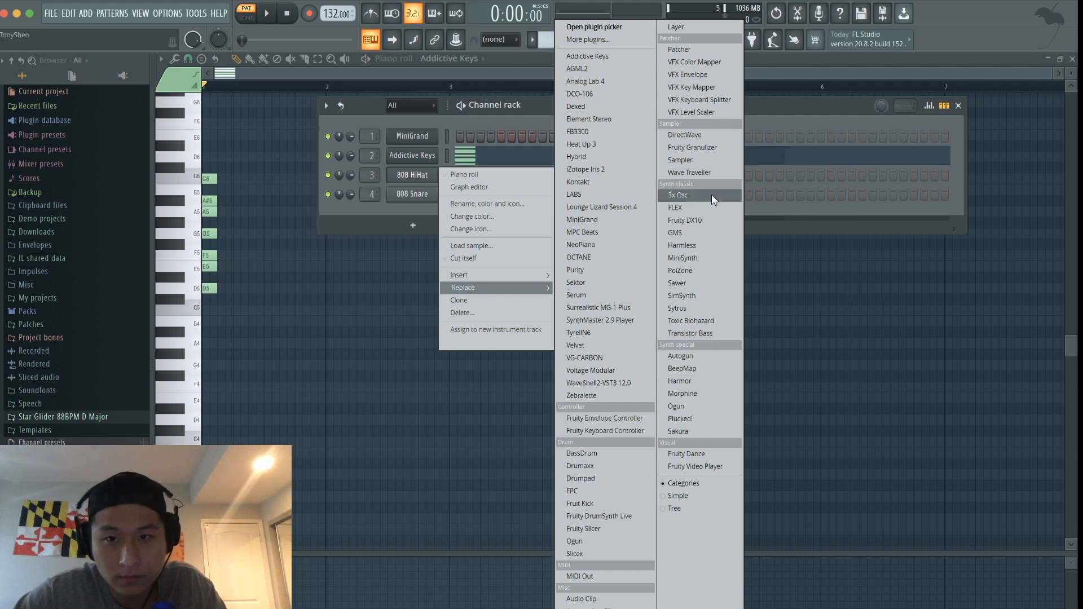
{"action": "left_click", "coordinate": [710, 161]}
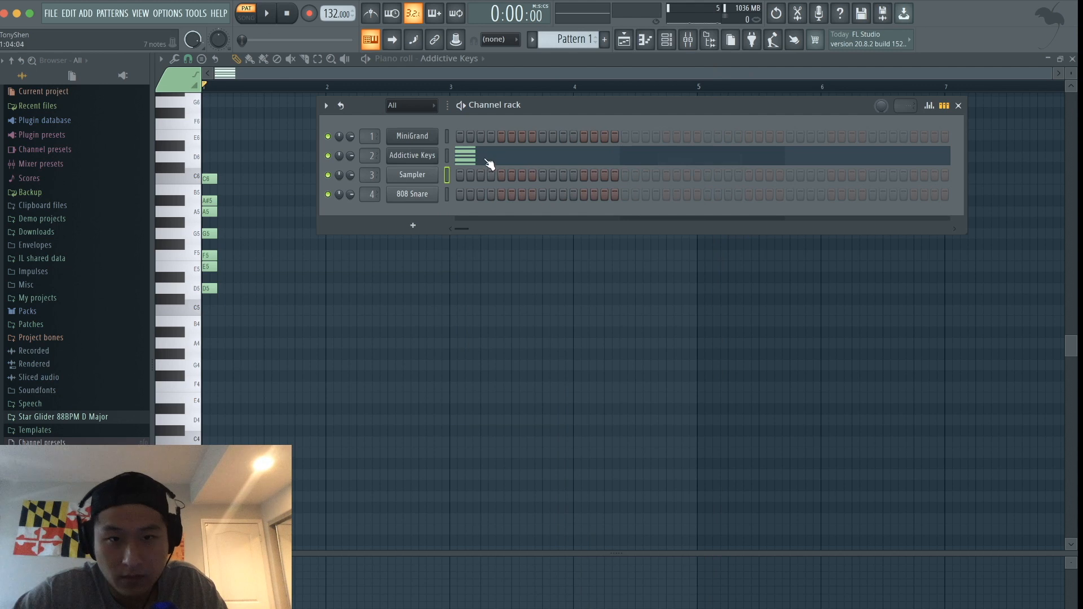
{"action": "key", "text": "ctrl+z"}
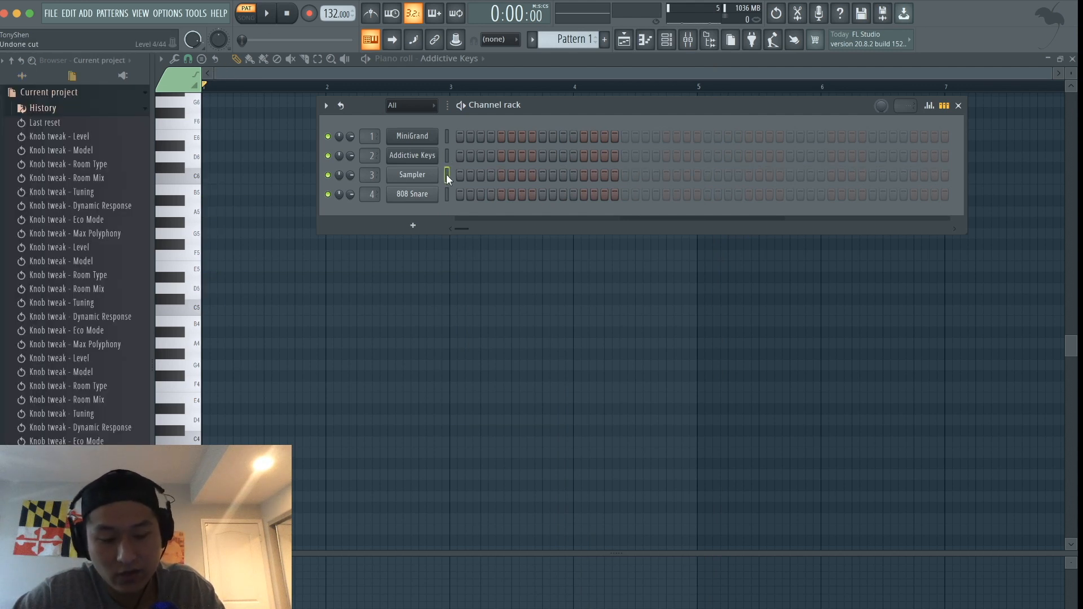
{"action": "key", "text": "super+v"}
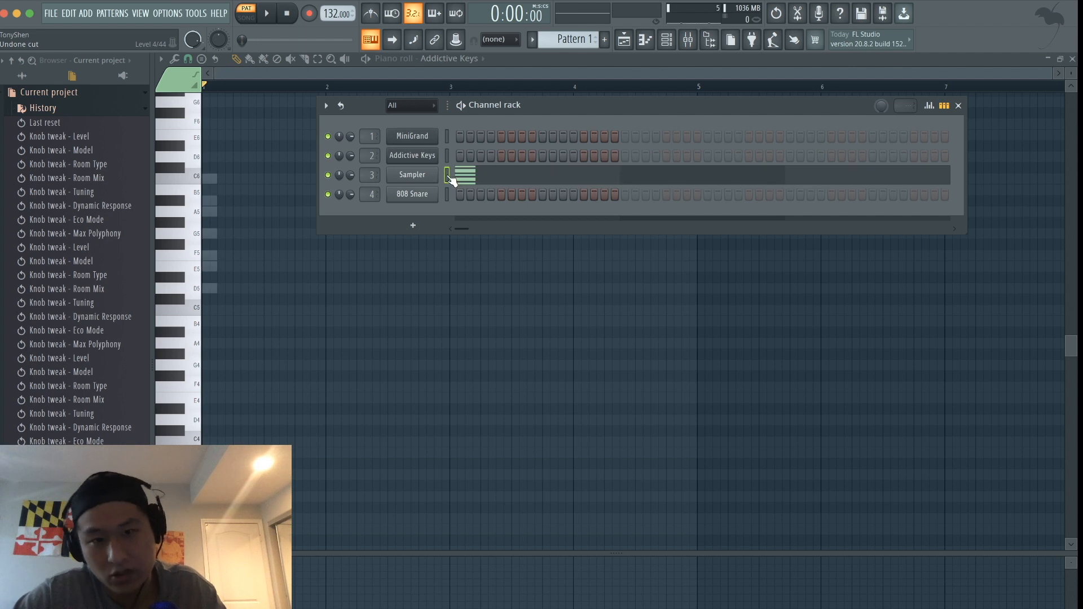
Copy the Sampler's scale notes an octave down and up to span D4 to C7, and lengthen them all to four bars
{"action": "left_click", "coordinate": [452, 180]}
{"action": "left_click_drag", "start_coordinate": [251, 333], "coordinate": [202, 312]}
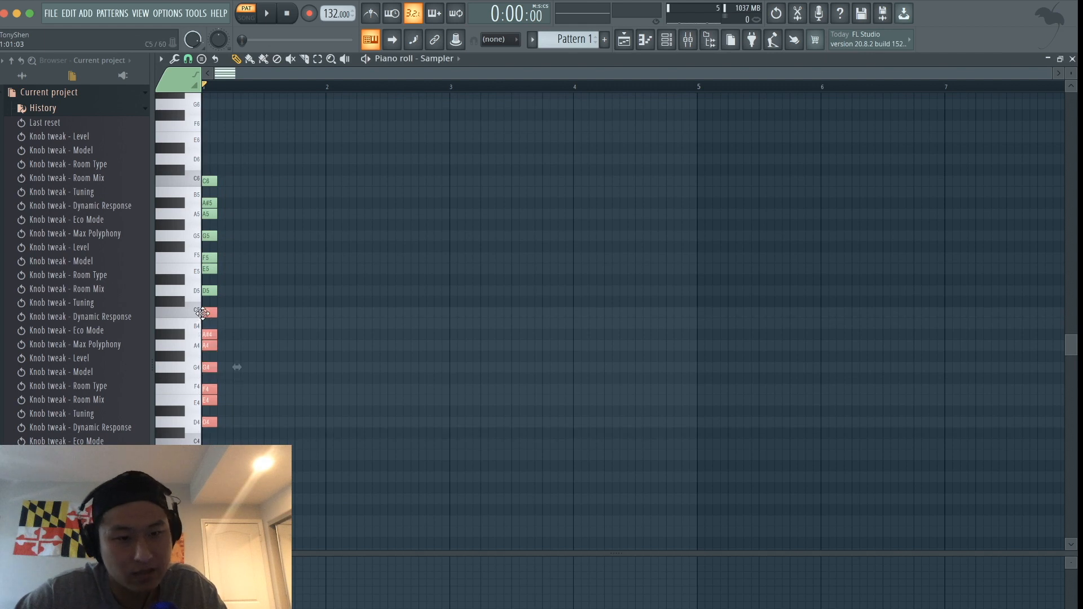
{"action": "mouse_move", "coordinate": [208, 422]}
{"action": "left_mouse_down"}
{"action": "mouse_move", "coordinate": [240, 421]}
{"action": "mouse_move", "coordinate": [198, 151]}
{"action": "left_mouse_up"}
{"action": "left_click", "coordinate": [326, 280], "text": "super"}
{"action": "scroll", "coordinate": [326, 280], "scroll_direction": "up", "scroll_amount": 4}
{"action": "scroll", "coordinate": [326, 280], "scroll_direction": "down", "scroll_amount": 4}
{"action": "left_click_drag", "start_coordinate": [263, 530], "coordinate": [120, 85]}
{"action": "scroll", "coordinate": [352, 196], "scroll_direction": "up", "scroll_amount": 2}
{"action": "left_click_drag", "start_coordinate": [218, 142], "coordinate": [893, 179]}
{"action": "left_click", "coordinate": [948, 194], "text": "super"}
{"action": "scroll", "coordinate": [948, 194], "scroll_direction": "down", "scroll_amount": 1}
{"action": "scroll", "coordinate": [948, 194], "scroll_direction": "down", "scroll_amount": 2}
Switch the piano roll to the Addictive Keys channel, using the Sampler's scale notes as a ghost guide
{"action": "left_click", "coordinate": [421, 60]}
{"action": "left_click", "coordinate": [436, 96]}
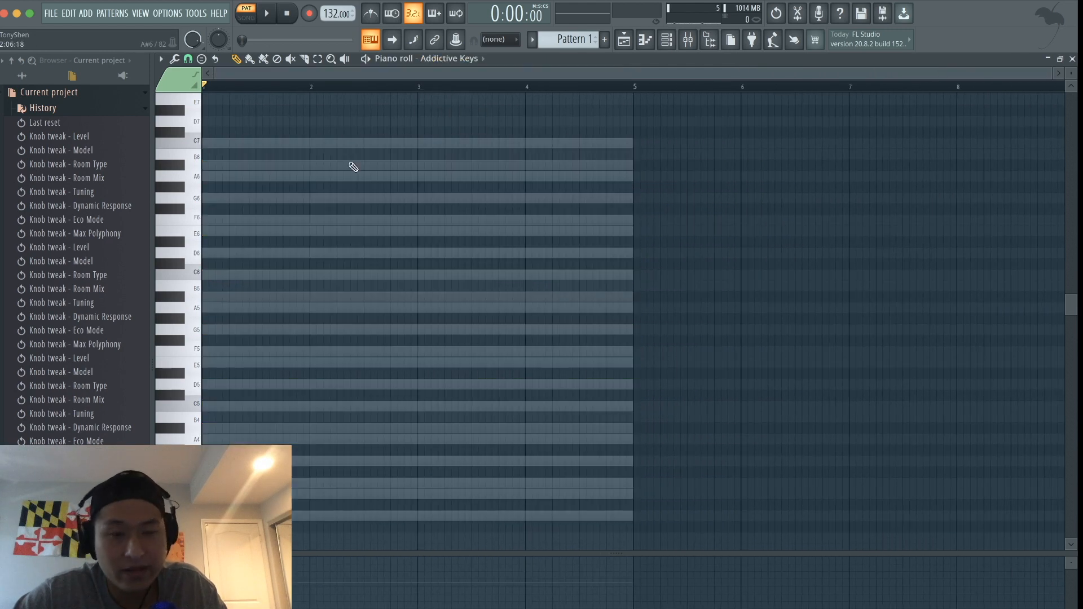
{"action": "scroll", "coordinate": [350, 164], "scroll_direction": "up", "scroll_amount": 1}
{"action": "scroll", "coordinate": [353, 167], "scroll_direction": "down", "scroll_amount": 3}
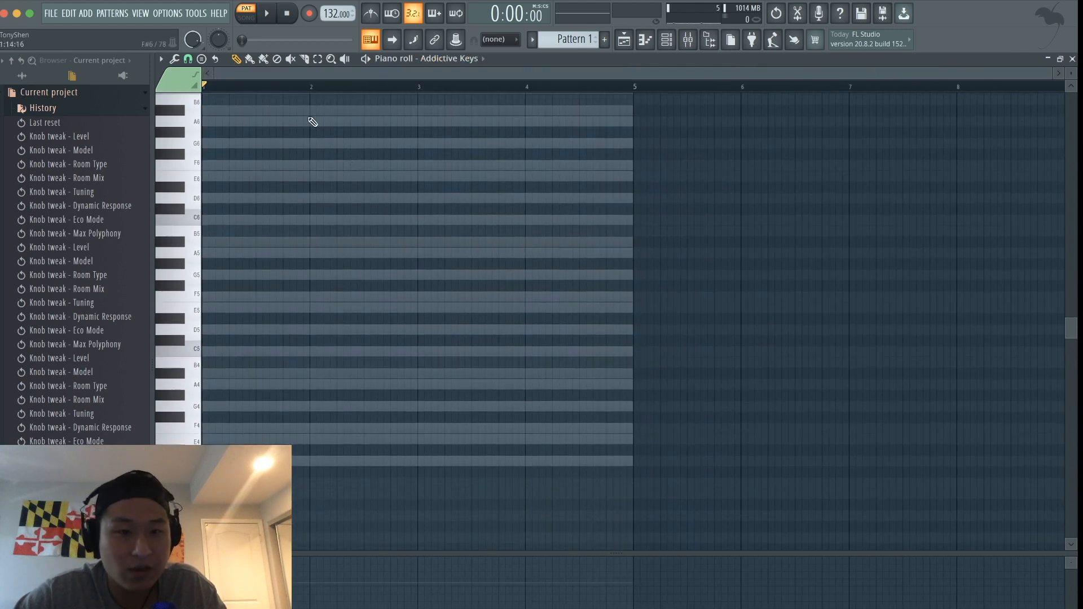
{"action": "scroll", "coordinate": [261, 179], "scroll_direction": "down", "scroll_amount": 1}
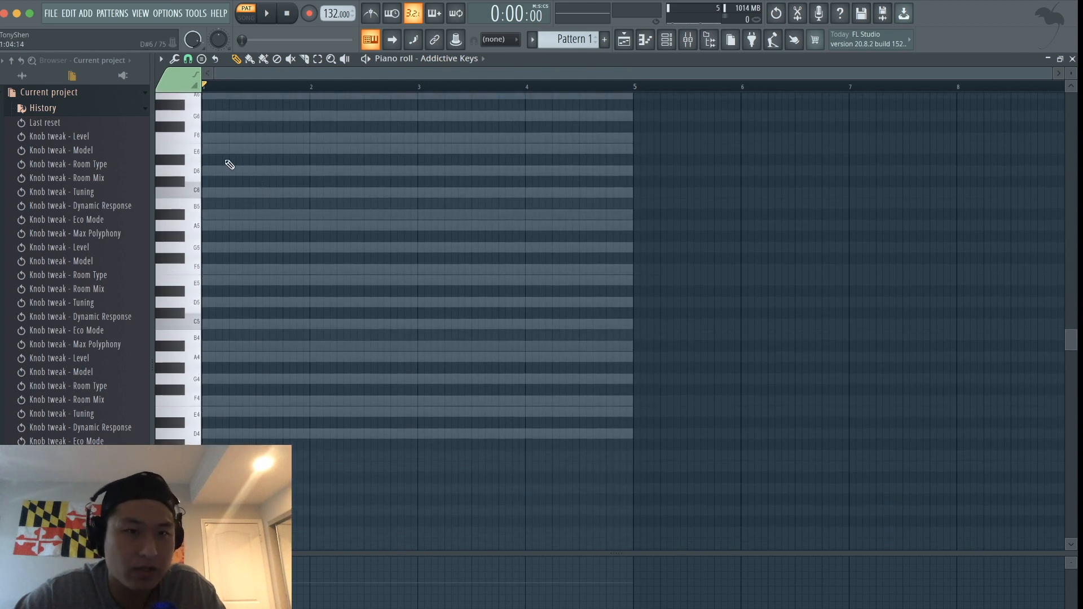
Examine the Ghost channels option among the piano roll helpers and look over the ghosted scale rows
{"action": "left_click", "coordinate": [161, 58]}
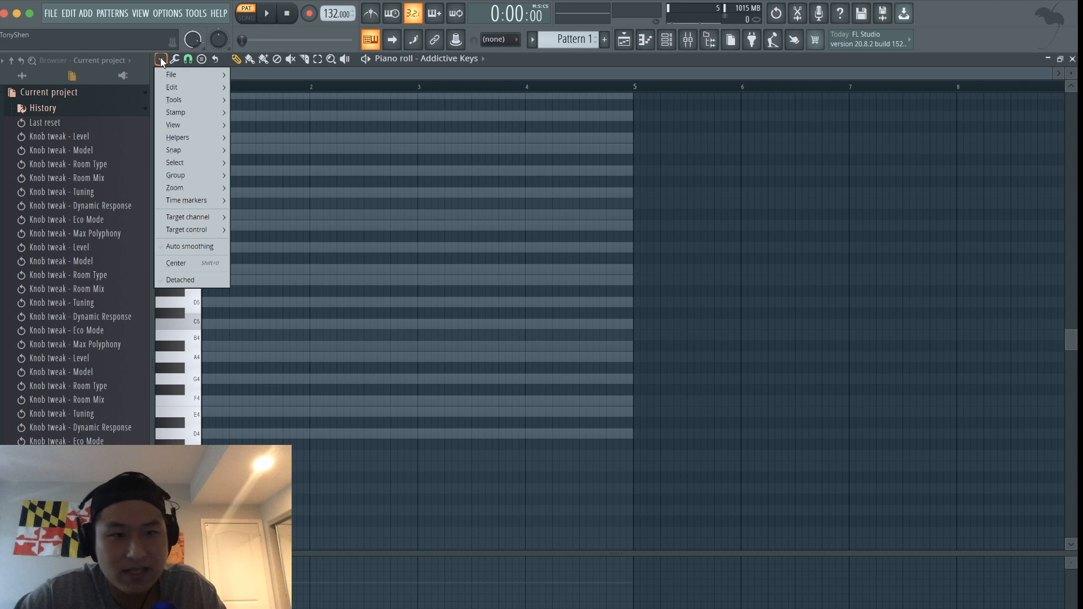
{"action": "mouse_move", "coordinate": [179, 138]}
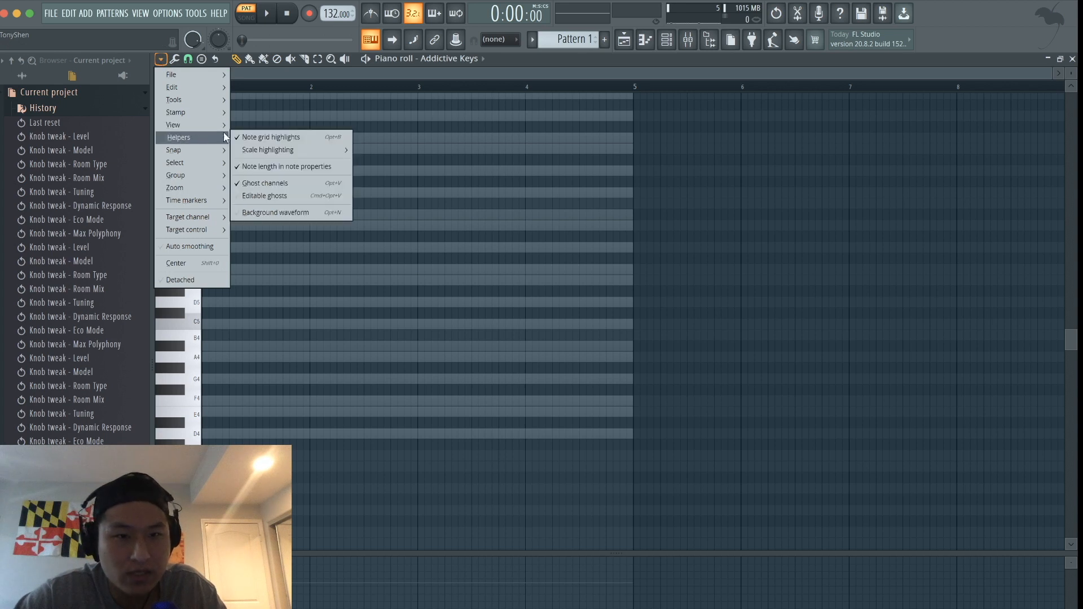
{"action": "left_click", "coordinate": [401, 224]}
{"action": "scroll", "coordinate": [405, 225], "scroll_direction": "up", "scroll_amount": 3}
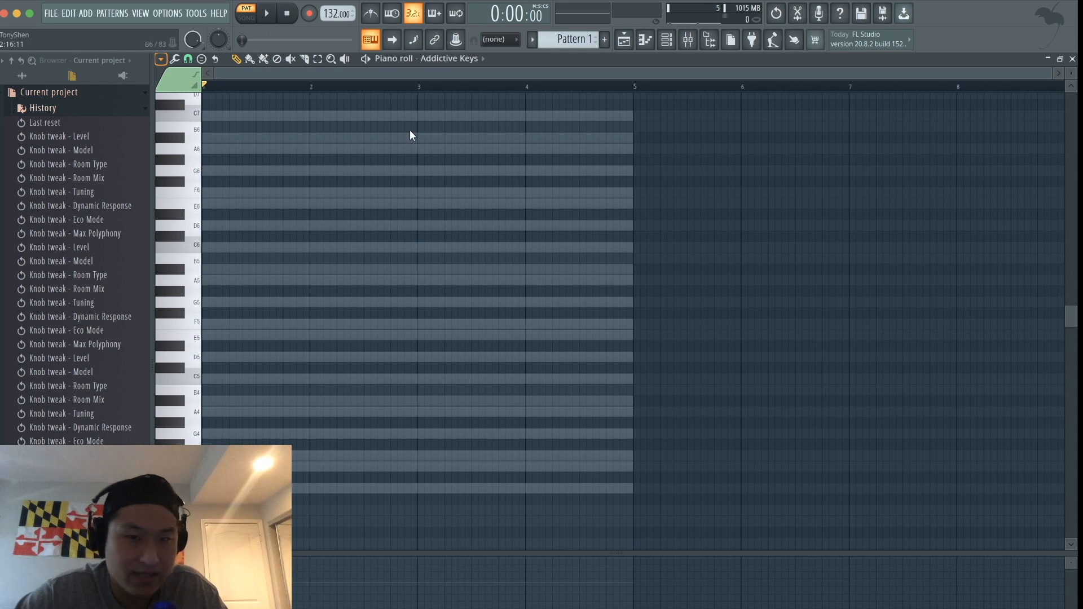
{"action": "scroll", "coordinate": [372, 232], "scroll_direction": "down", "scroll_amount": 3}
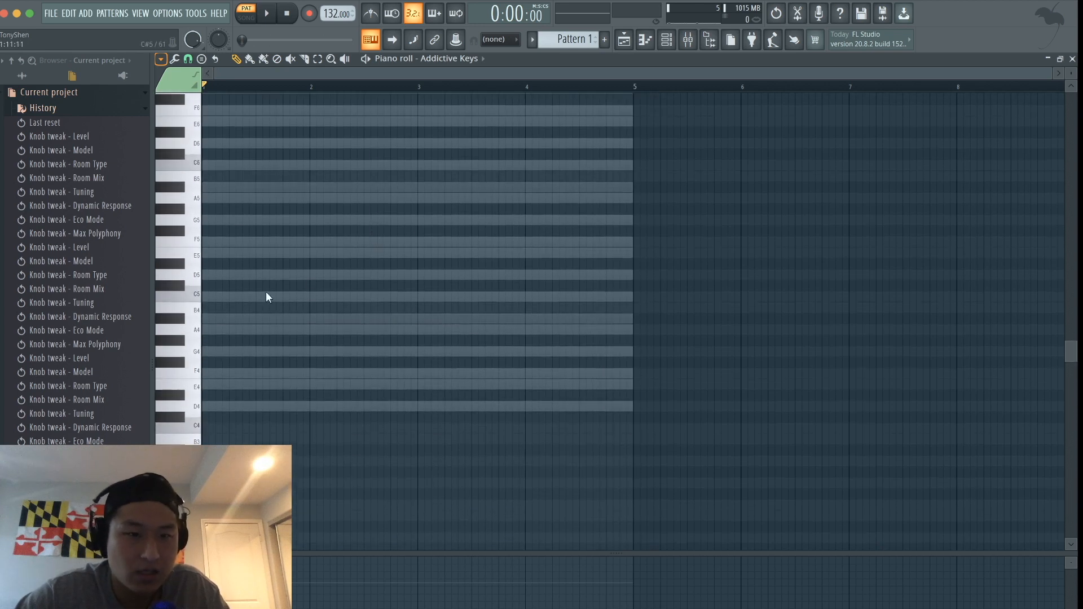
{"action": "scroll", "coordinate": [266, 293], "scroll_direction": "up", "scroll_amount": 2}
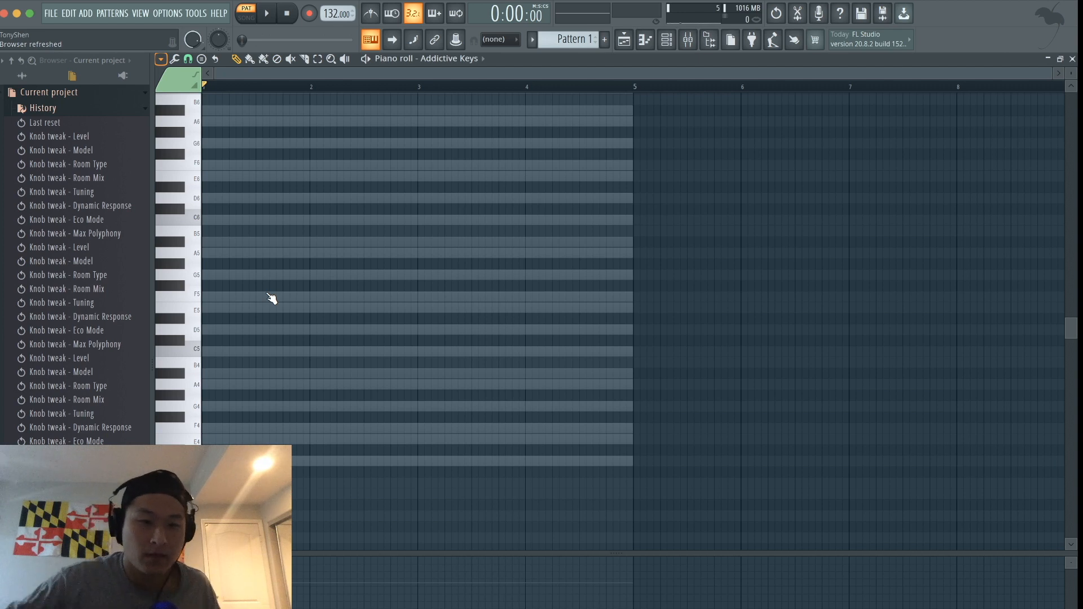
Draw a one-bar chord of D5, F5 and A5 in bar 1 and play it back
{"action": "left_click_drag", "start_coordinate": [232, 333], "coordinate": [215, 329]}
{"action": "left_click_drag", "start_coordinate": [632, 327], "coordinate": [309, 348]}
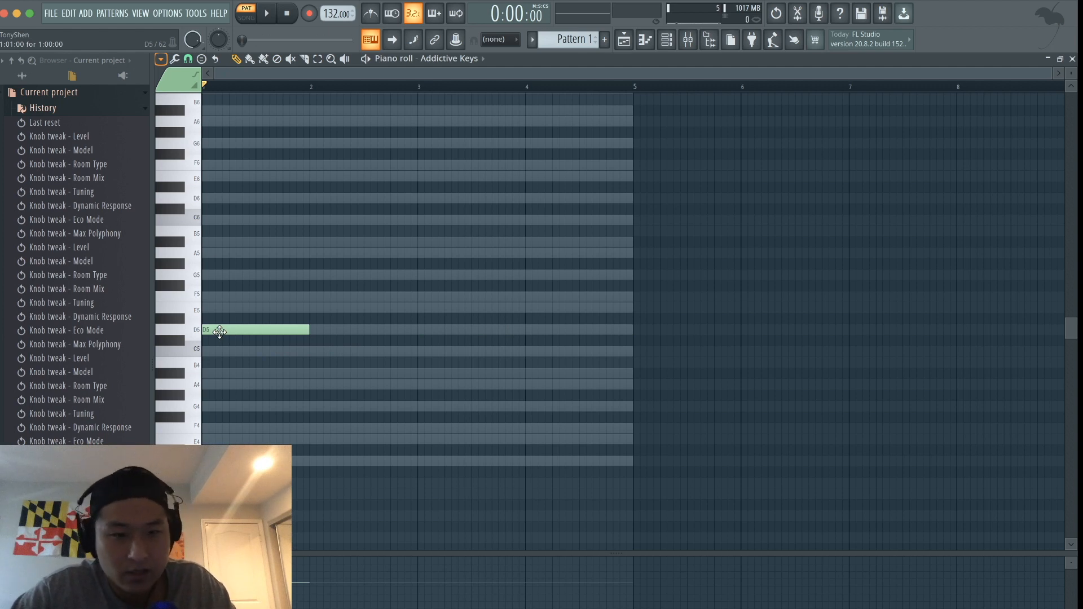
{"action": "left_click", "coordinate": [212, 298]}
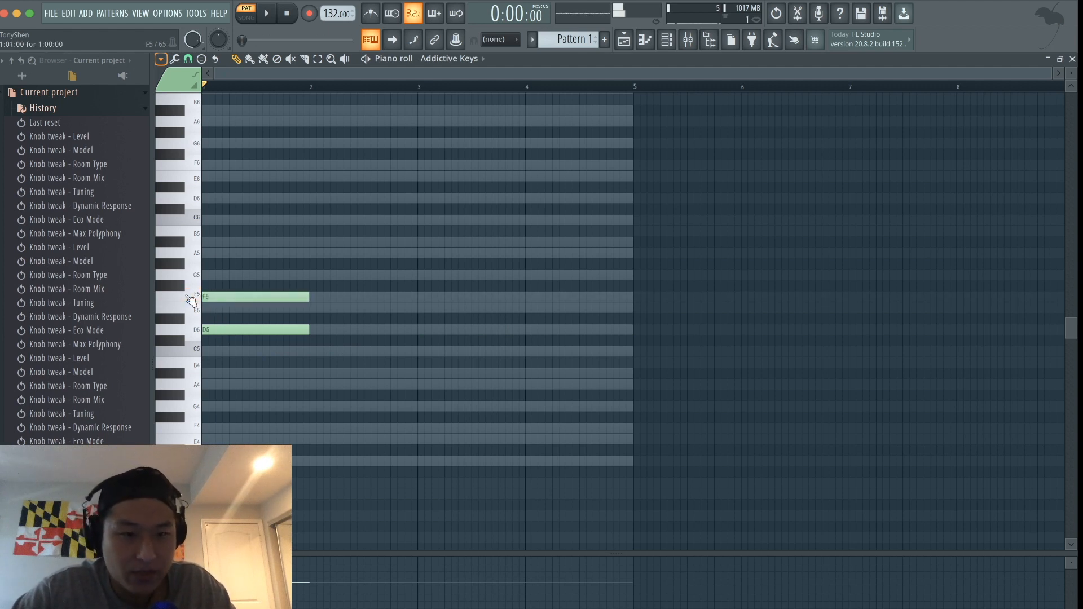
{"action": "left_click", "coordinate": [214, 253]}
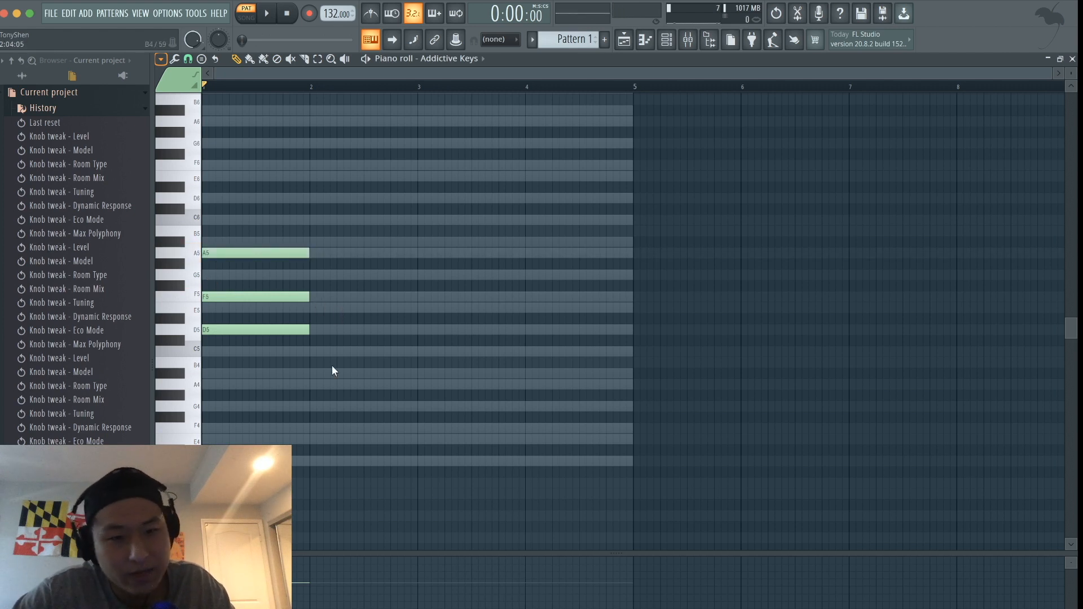
{"action": "key", "text": "space"}
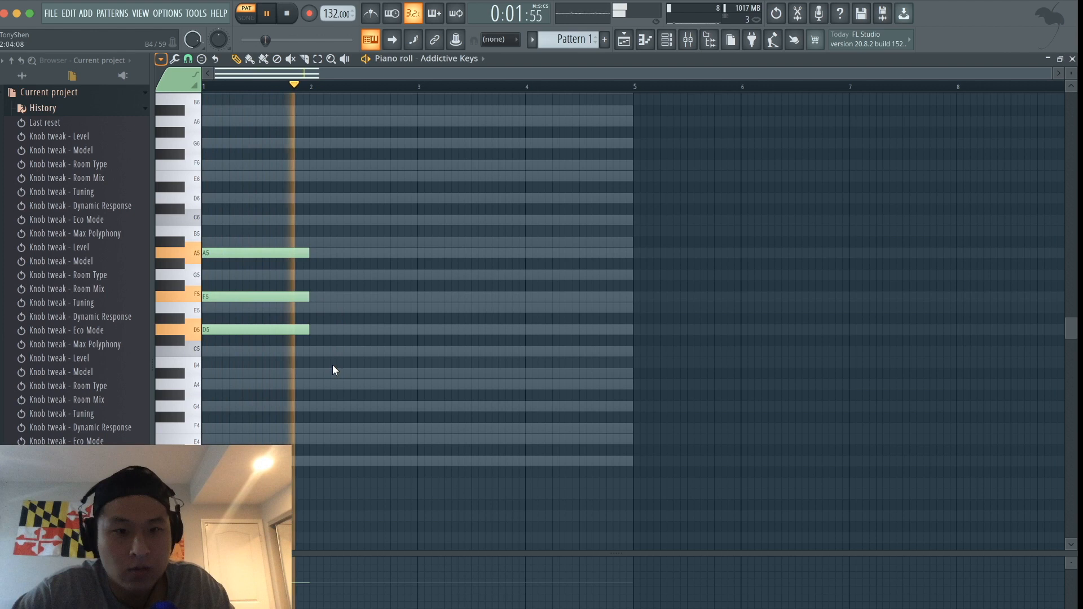
{"action": "key", "text": "space"}
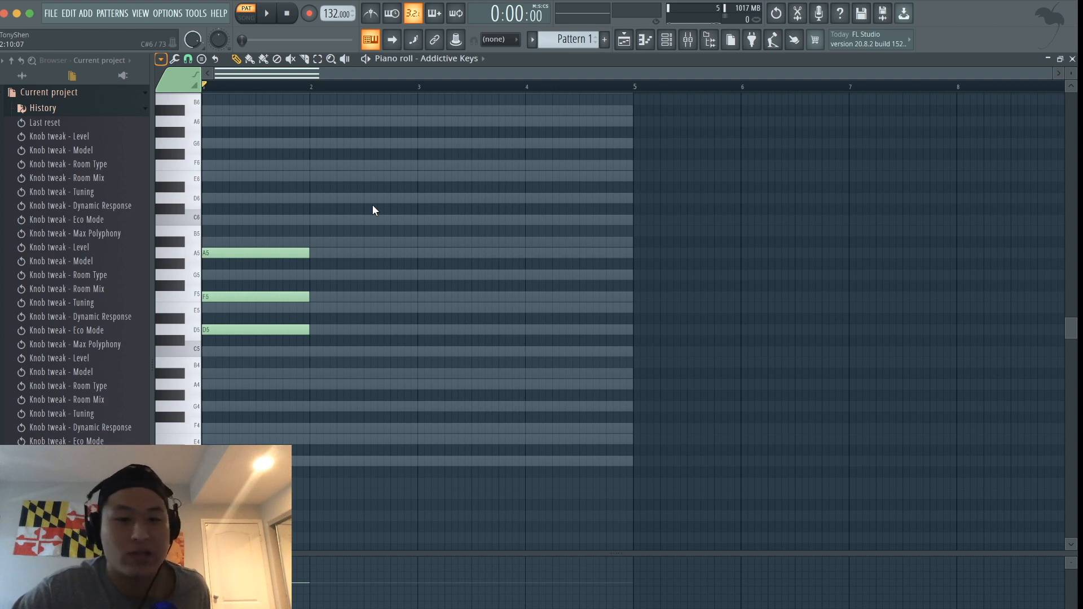
Try a one-bar chord of C5, E5 and G5 in bar 2, play it back, and delete it
{"action": "left_click", "coordinate": [311, 354]}
{"action": "left_click", "coordinate": [308, 307]}
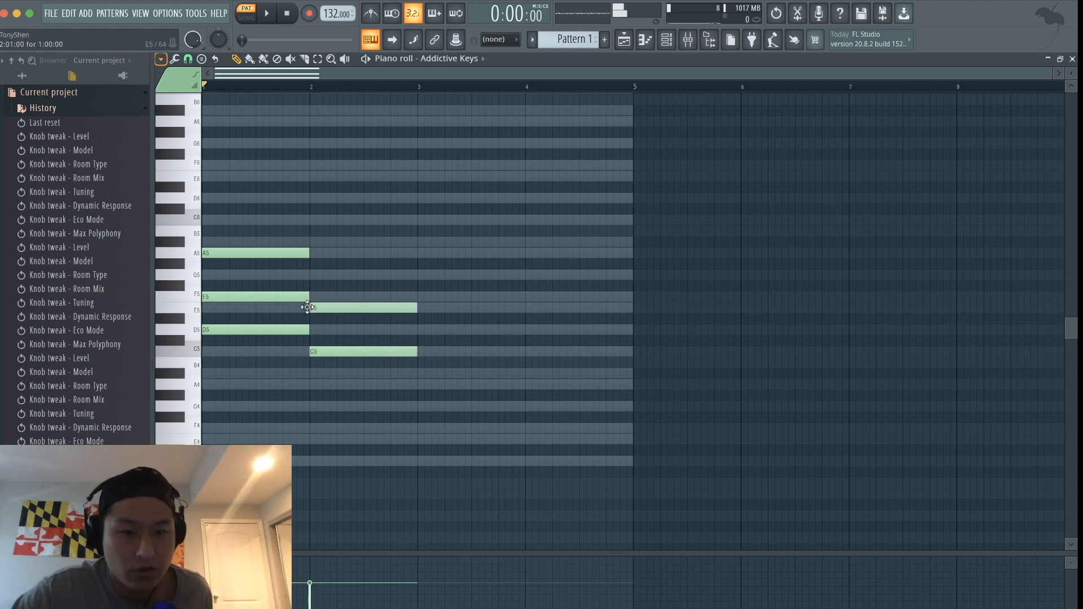
{"action": "left_click", "coordinate": [312, 276]}
{"action": "key", "text": "space"}
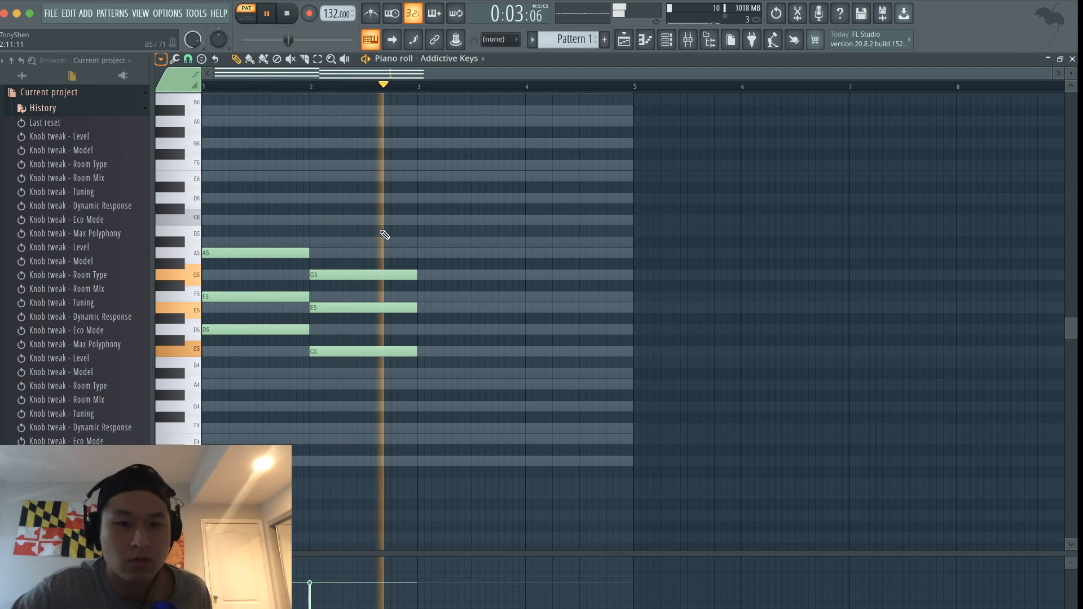
{"action": "key", "text": "space"}
{"action": "left_click_drag", "start_coordinate": [379, 239], "coordinate": [365, 389]}
{"action": "key", "text": "Delete"}
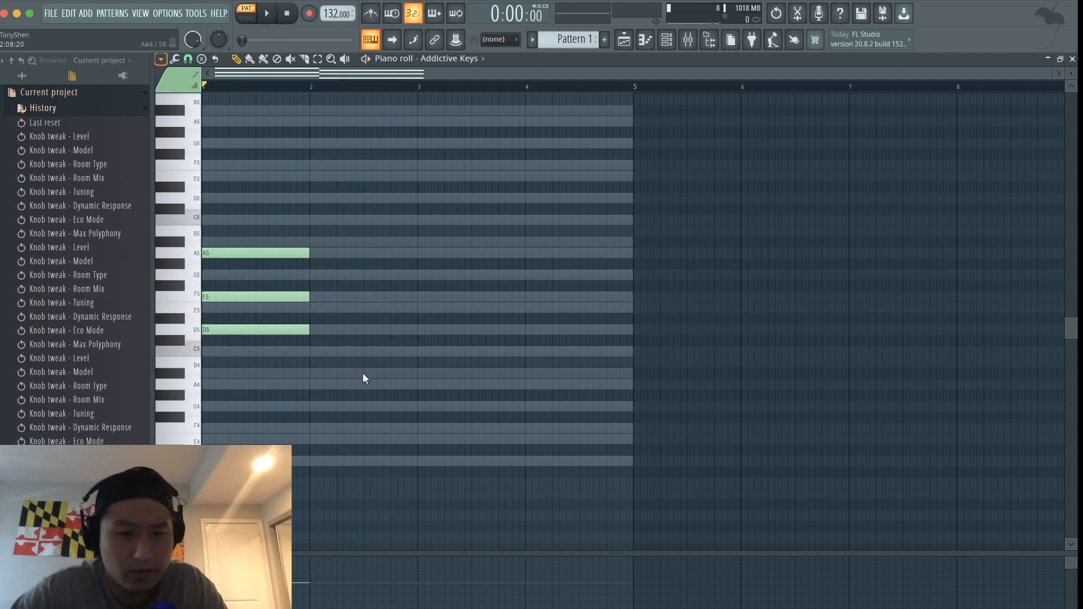
Draw a one-bar chord of G5, A#5 and D6 in bar 2 and play back the progression
{"action": "left_click", "coordinate": [312, 275]}
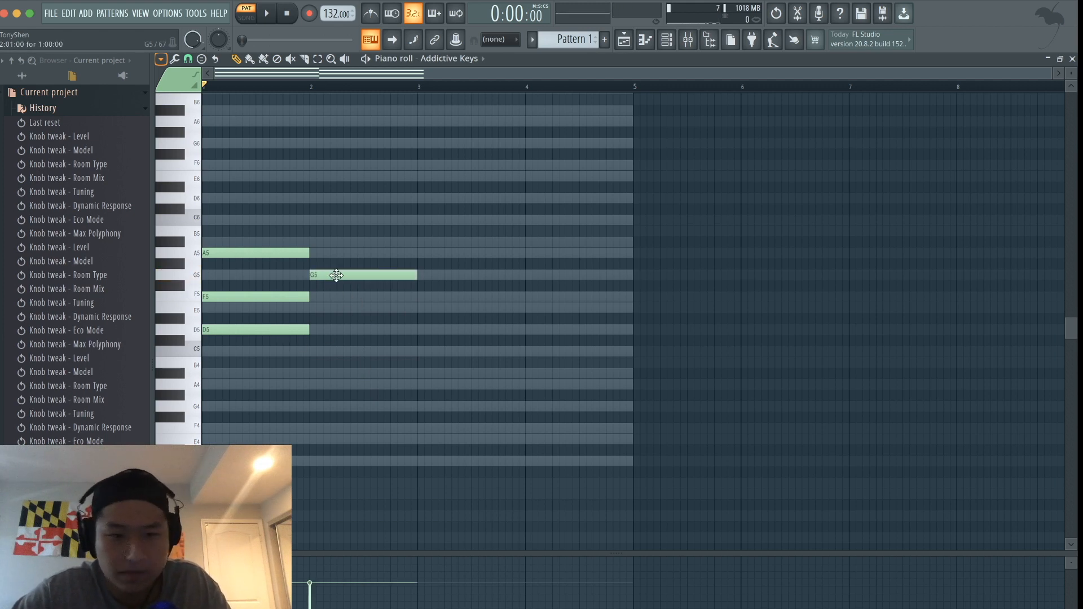
{"action": "left_click", "coordinate": [311, 242]}
{"action": "left_click", "coordinate": [312, 198]}
{"action": "key", "text": "space"}
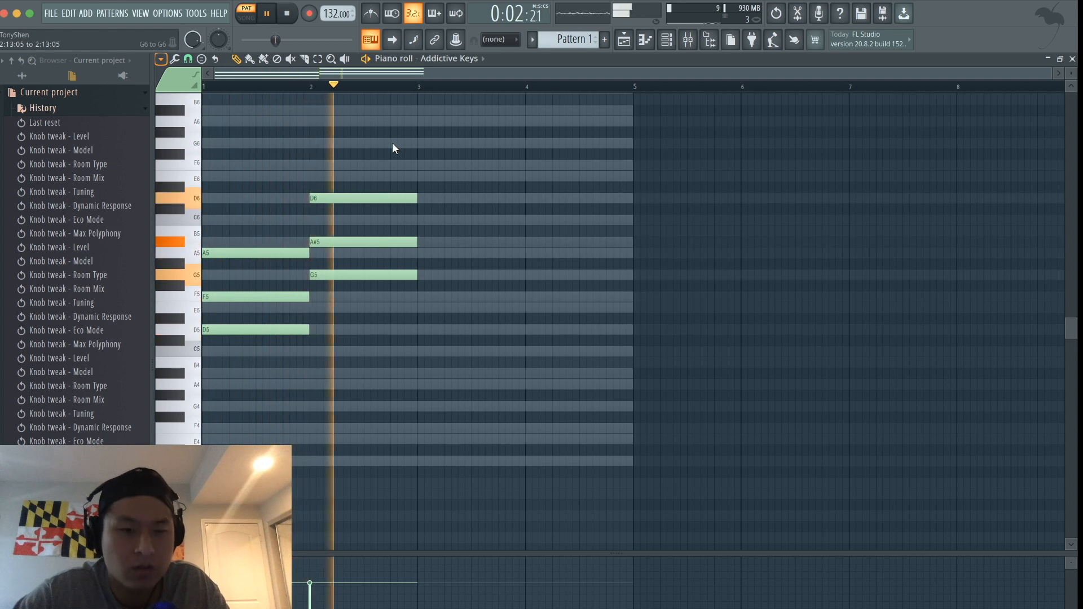
{"action": "key", "text": "space"}
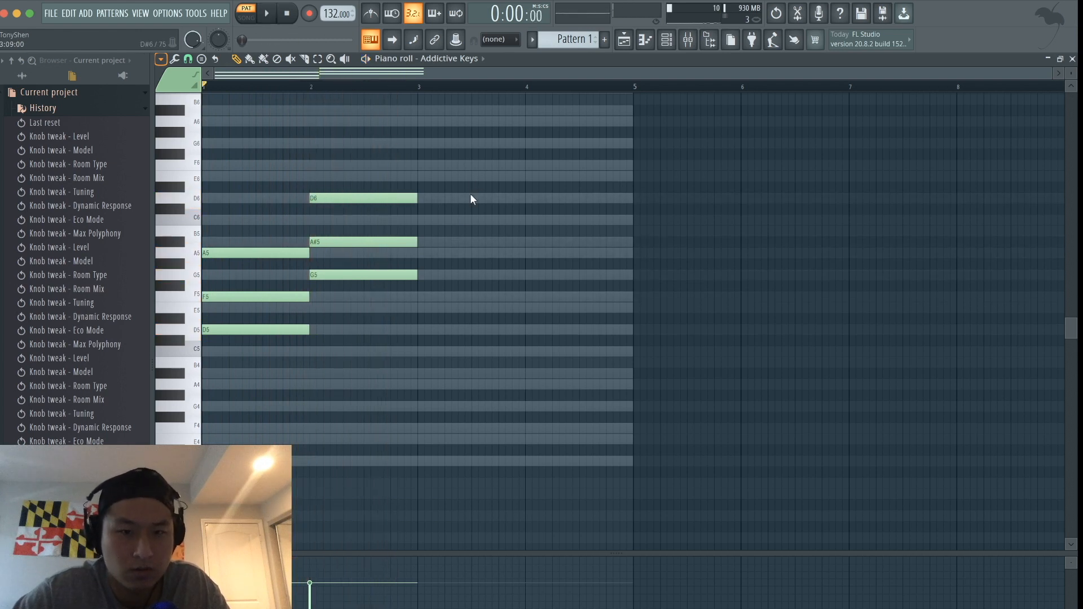
Try a one-bar chord of E5, G5 and A#5 in bar 3, delete it, and play back the first two chords
{"action": "left_click", "coordinate": [422, 308]}
{"action": "left_click", "coordinate": [422, 275]}
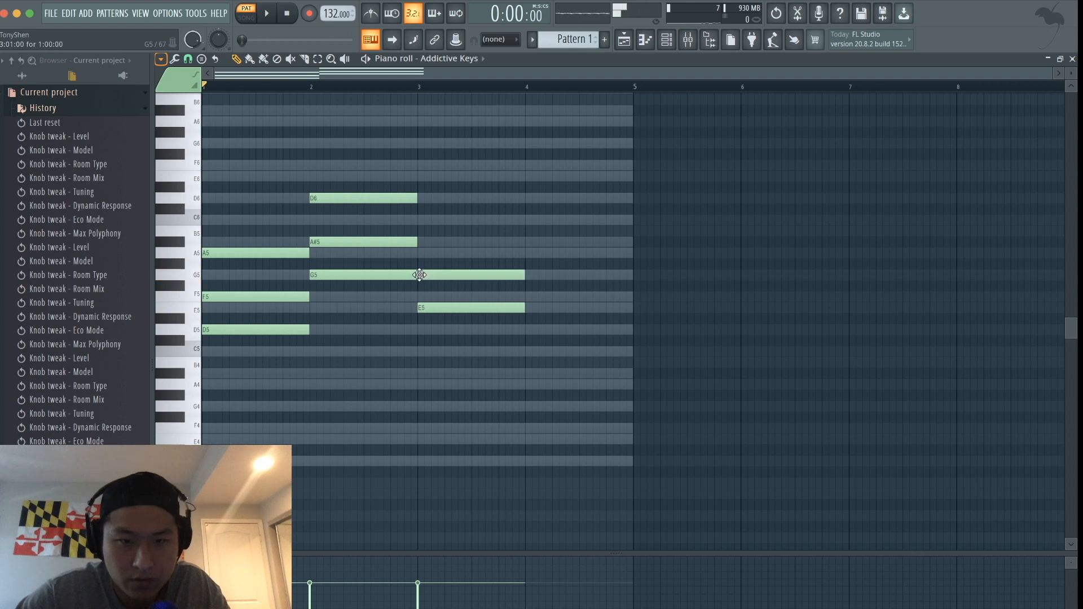
{"action": "left_click", "coordinate": [423, 242]}
{"action": "left_click_drag", "start_coordinate": [452, 301], "coordinate": [446, 231]}
{"action": "key", "text": "Delete"}
{"action": "left_click", "coordinate": [450, 309]}
{"action": "key", "text": "Delete"}
{"action": "key", "text": "space"}
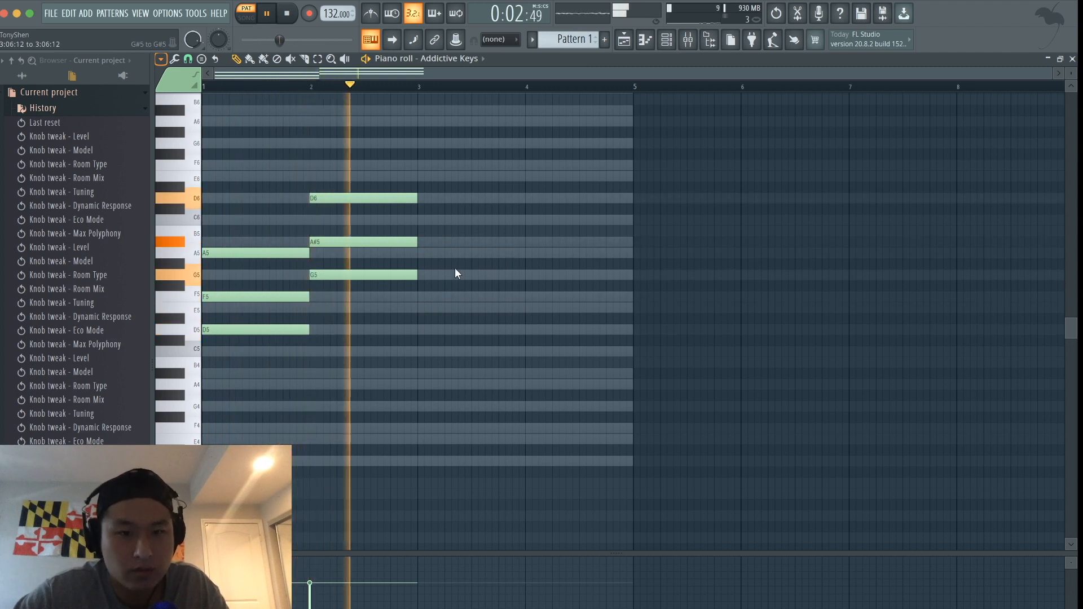
Draw a one-bar chord of E5, G5 and A#5 in bar 3 and play back the progression
{"action": "key", "text": "space"}
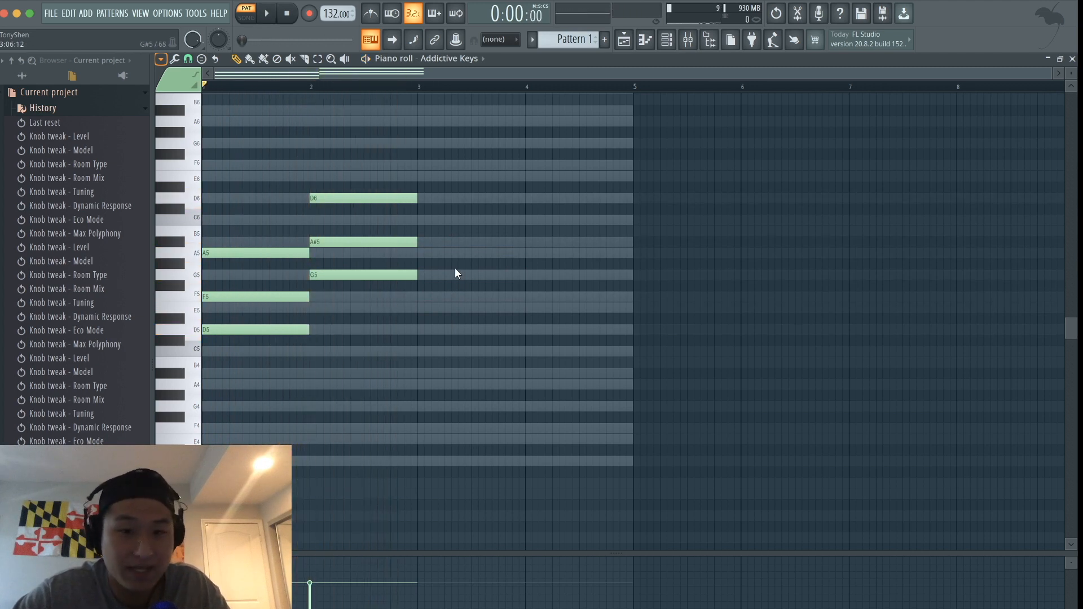
{"action": "left_click", "coordinate": [422, 308]}
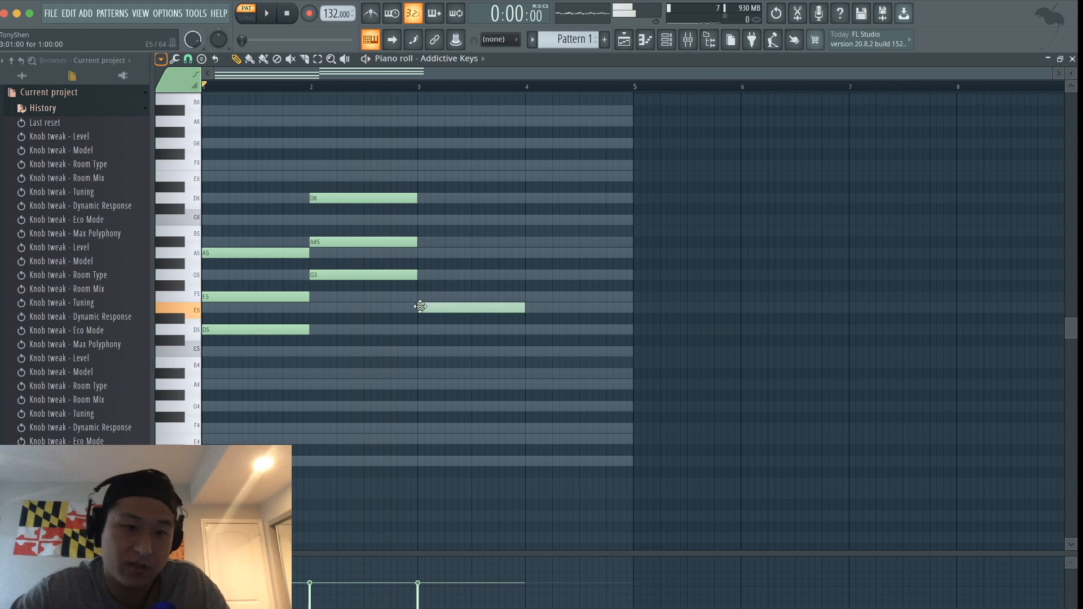
{"action": "left_click", "coordinate": [423, 275]}
{"action": "left_click", "coordinate": [423, 242]}
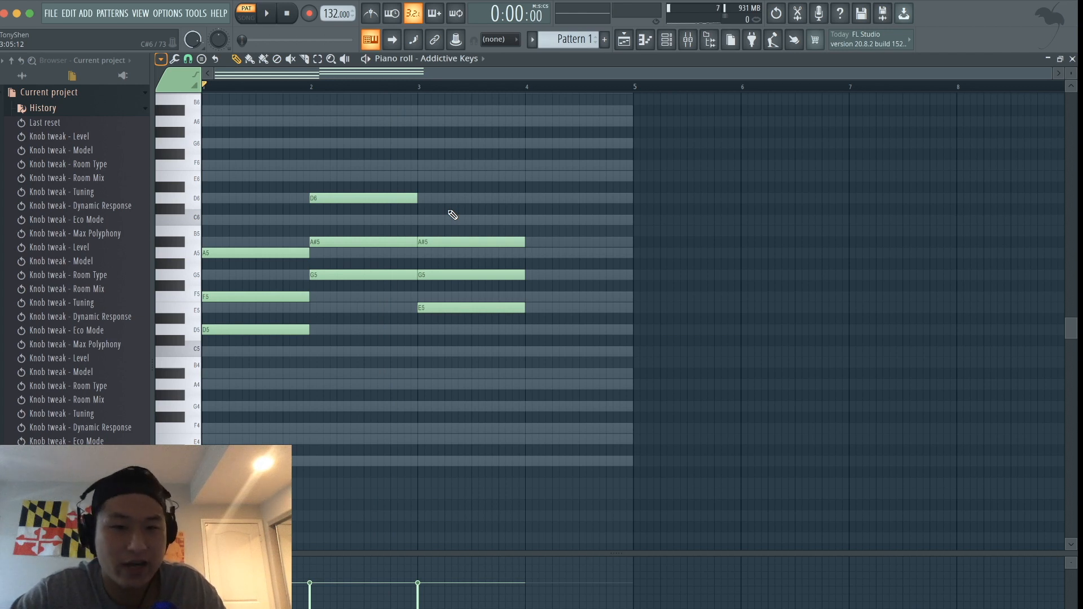
{"action": "key", "text": "space"}
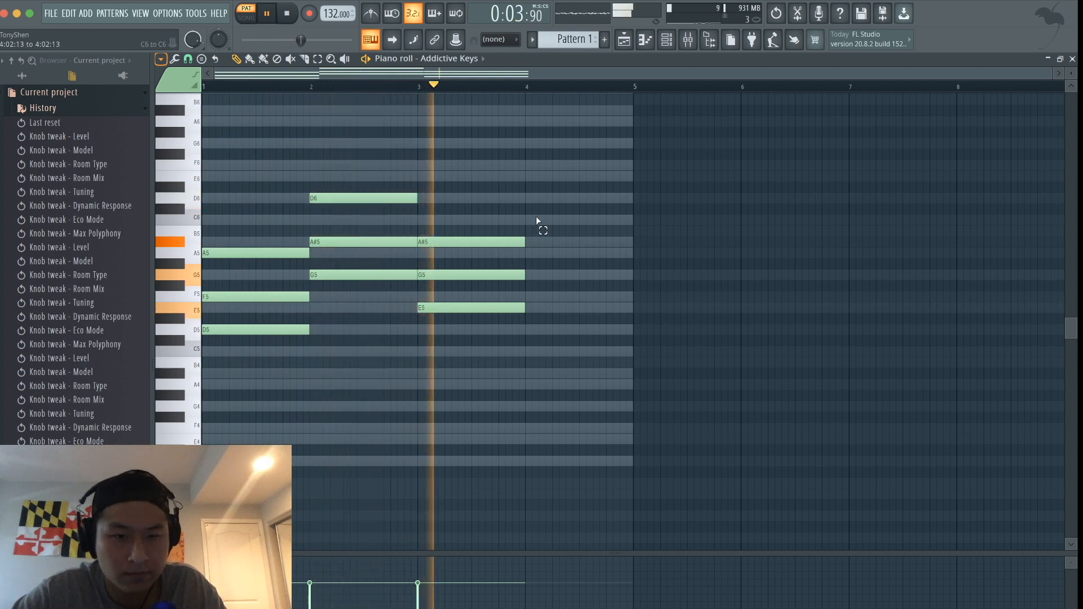
{"action": "key", "text": "space"}
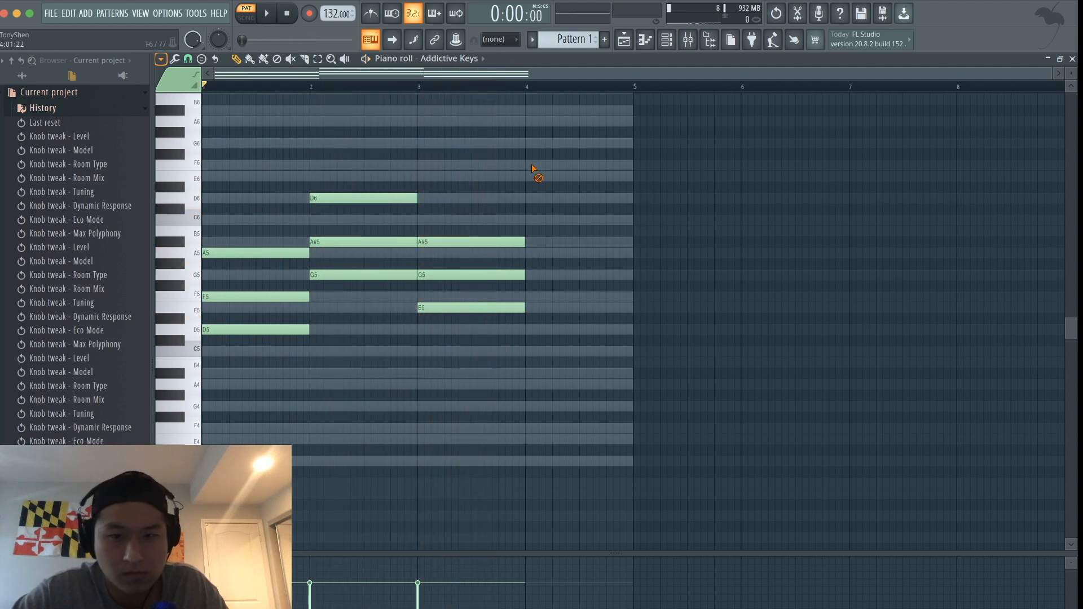
Draw a one-bar chord of A5, C6 and E6 in bar 4 and play back all four bars
{"action": "left_click", "coordinate": [528, 255]}
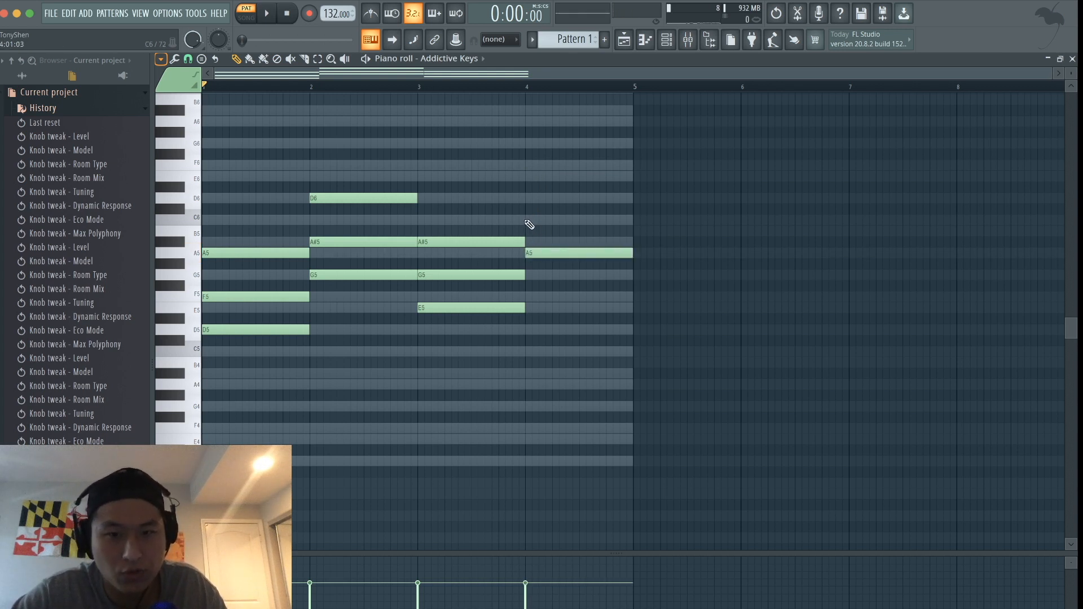
{"action": "left_click", "coordinate": [528, 222]}
{"action": "left_click", "coordinate": [527, 177]}
{"action": "key", "text": "space"}
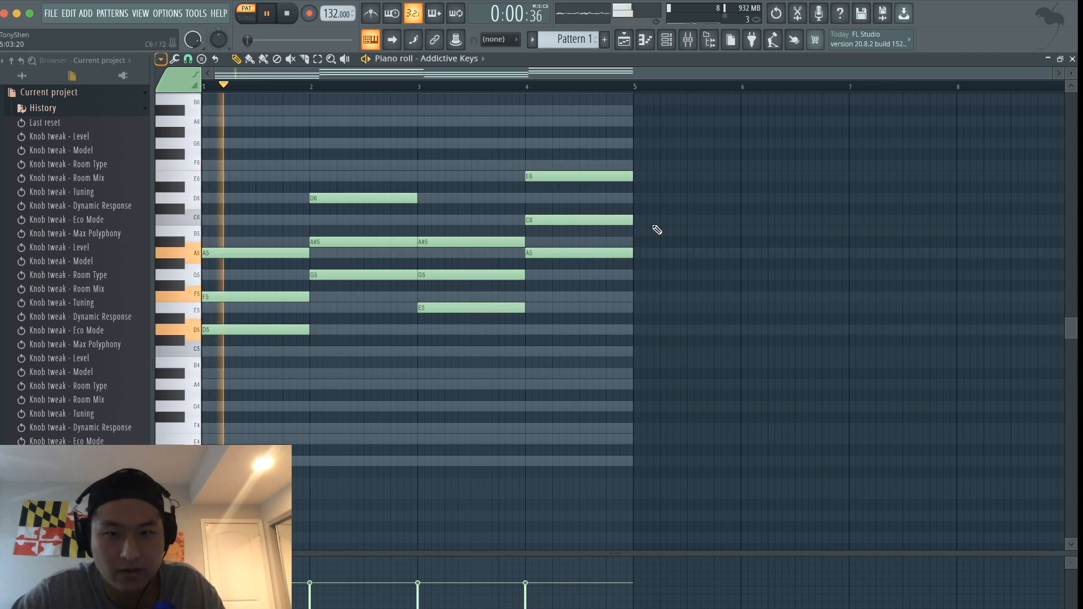
{"action": "left_click", "coordinate": [654, 220]}
{"action": "right_click", "coordinate": [714, 221]}
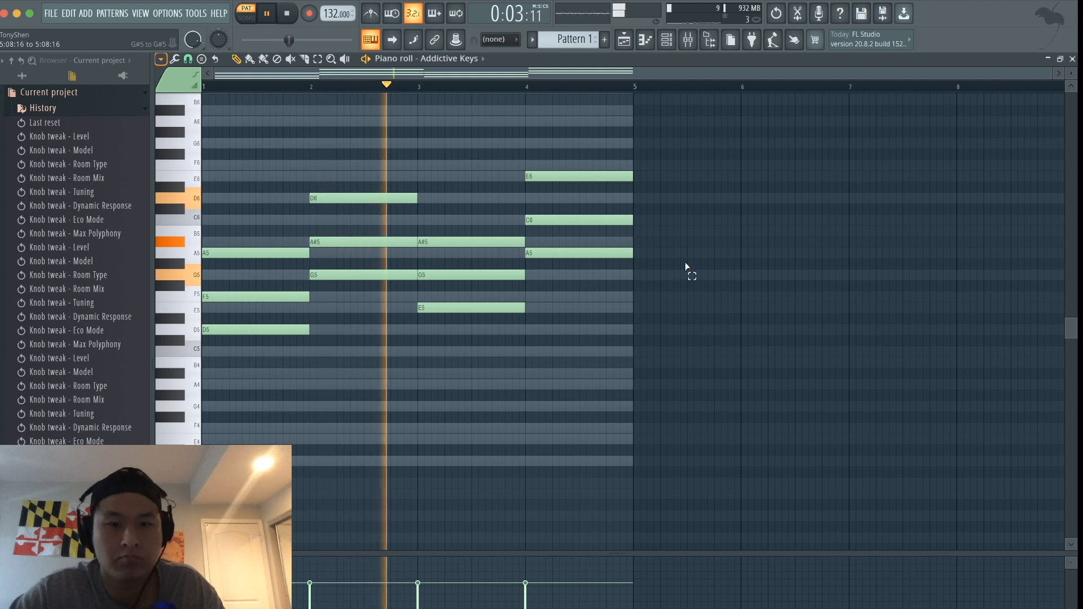
{"action": "scroll", "coordinate": [685, 266], "scroll_direction": "up", "scroll_amount": 5}
{"action": "scroll", "coordinate": [685, 263], "scroll_direction": "down", "scroll_amount": 5}
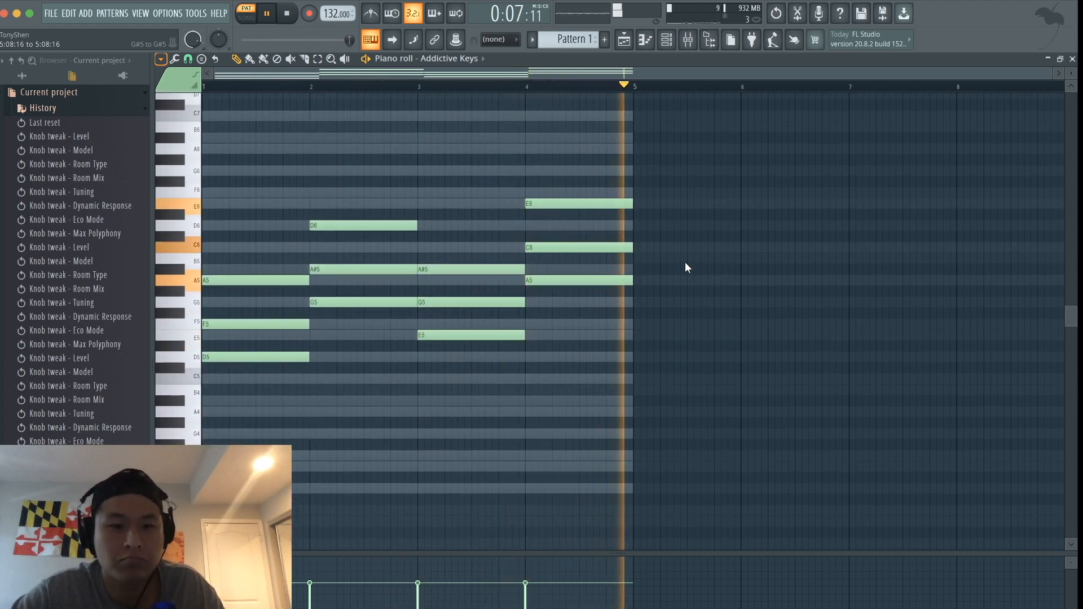
{"action": "key", "text": "space"}
Replay the opening chords of the progression from the start
{"action": "scroll", "coordinate": [401, 219], "scroll_direction": "up", "scroll_amount": 5}
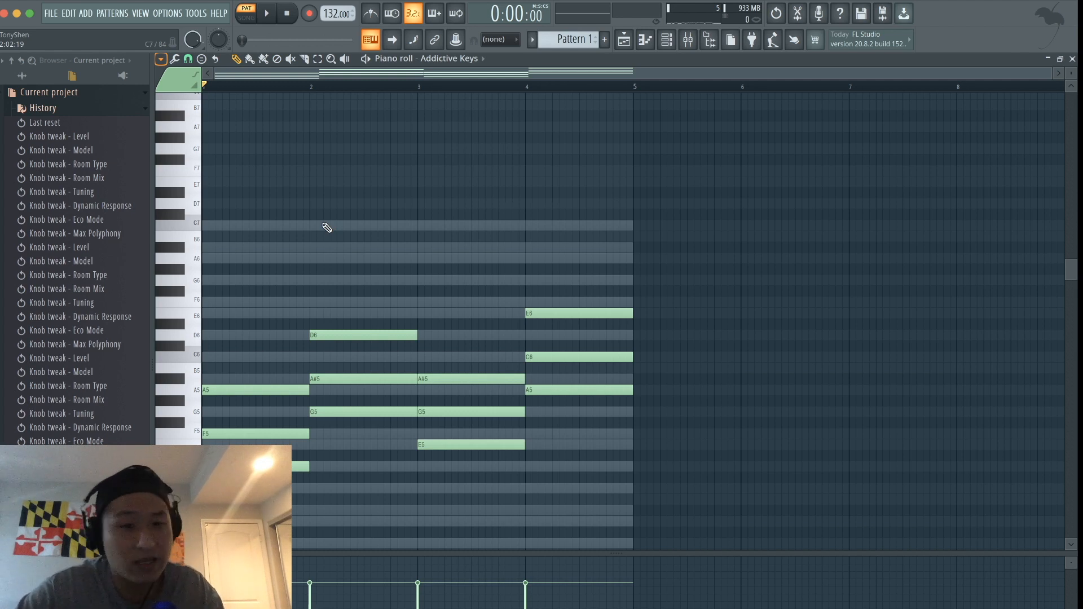
{"action": "key", "text": "space"}
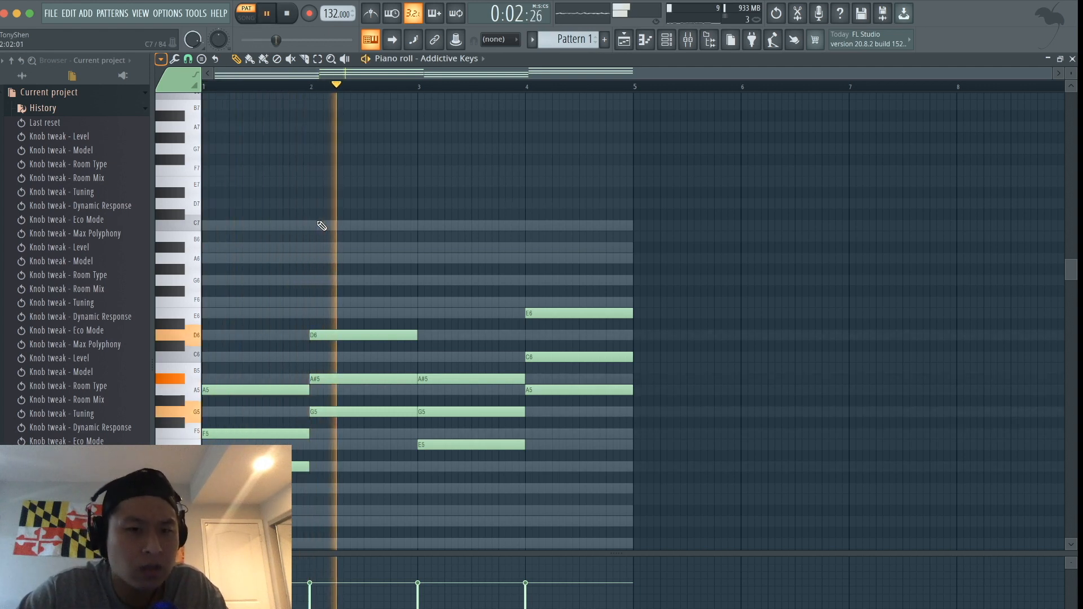
{"action": "key", "text": "space"}
{"action": "key", "text": "space"}
{"action": "key", "text": "space"}
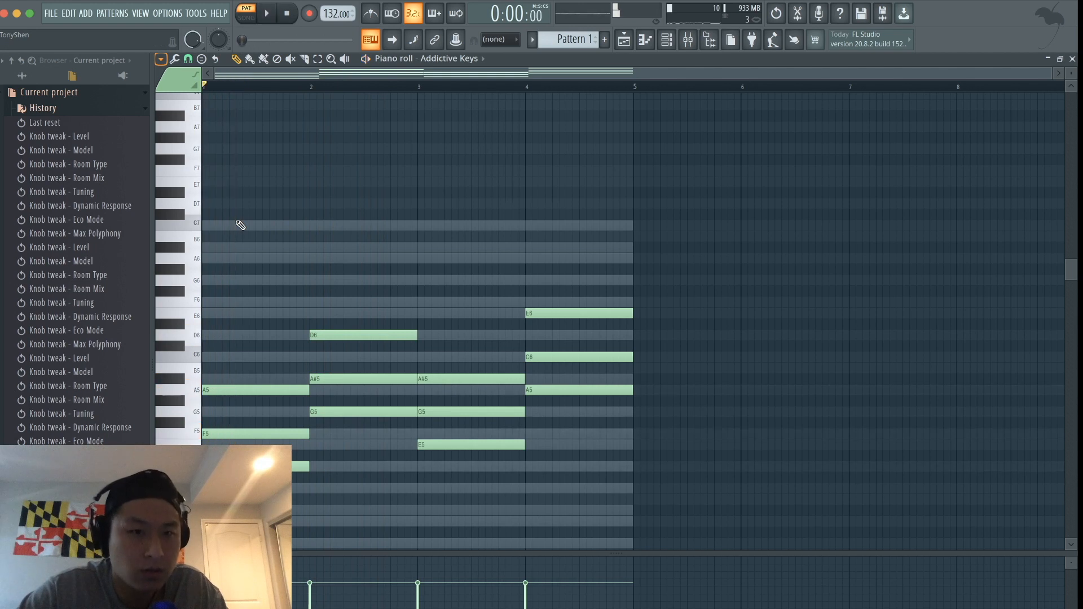
Draw a descending run of short F7, E7 and D7 notes from the middle of bar 1 and play it back
{"action": "mouse_move", "coordinate": [240, 187]}
{"action": "left_mouse_down"}
{"action": "mouse_move", "coordinate": [237, 170]}
{"action": "mouse_move", "coordinate": [322, 171]}
{"action": "left_mouse_up"}
{"action": "key", "text": "space"}
{"action": "key", "text": "space"}
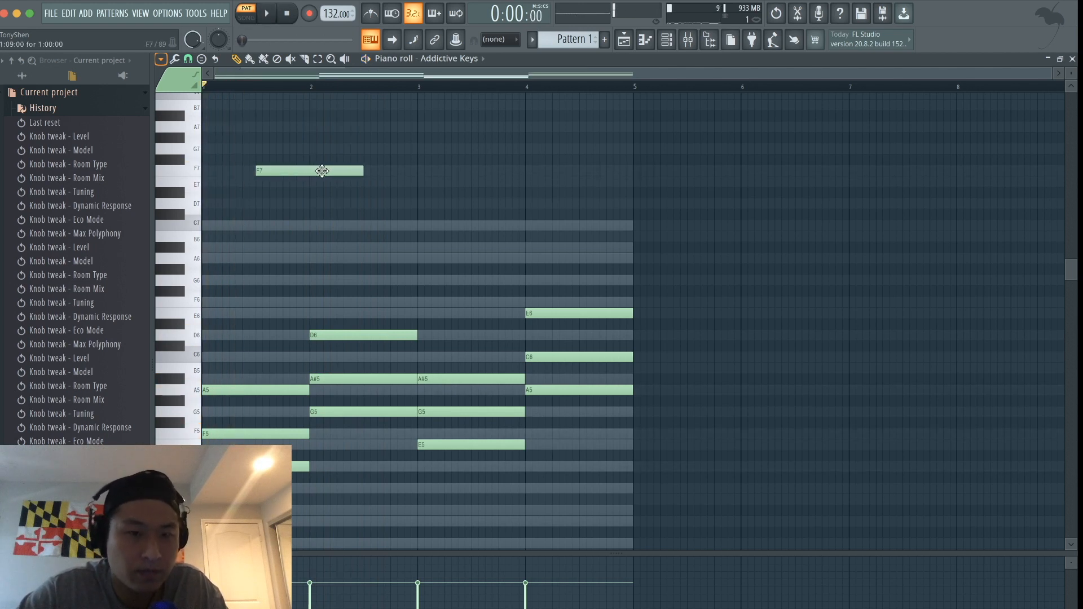
{"action": "key", "text": "space"}
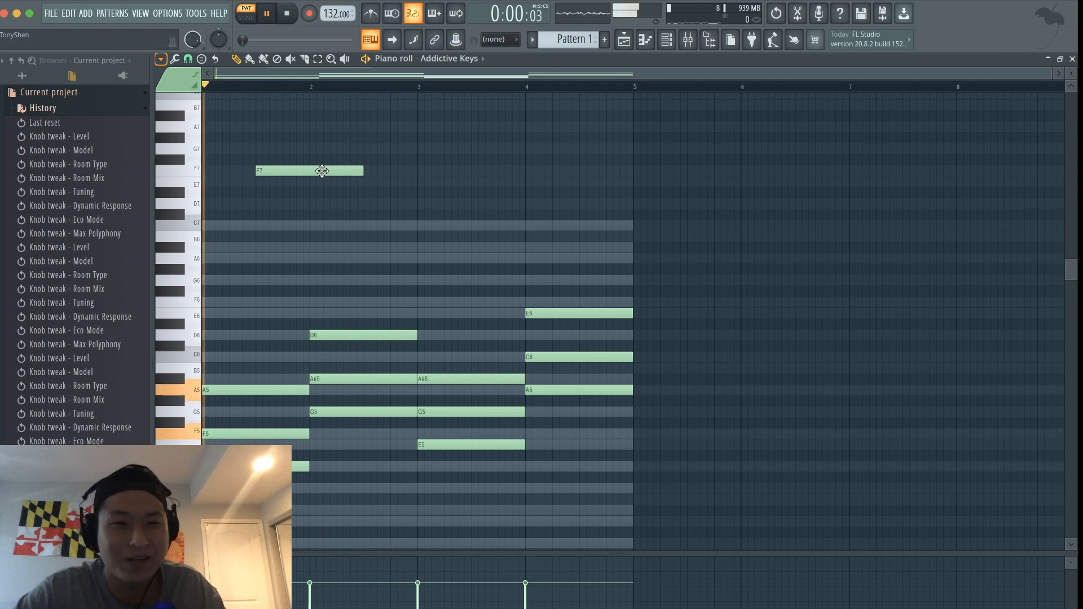
{"action": "left_click_drag", "start_coordinate": [364, 171], "coordinate": [263, 186]}
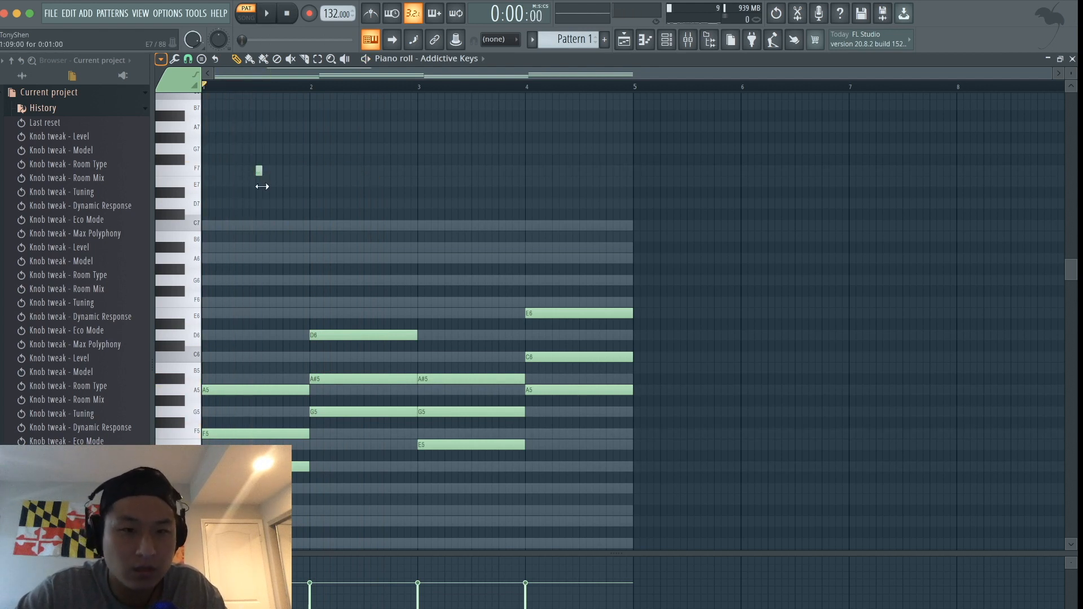
{"action": "left_click", "coordinate": [273, 181]}
{"action": "left_click", "coordinate": [286, 204]}
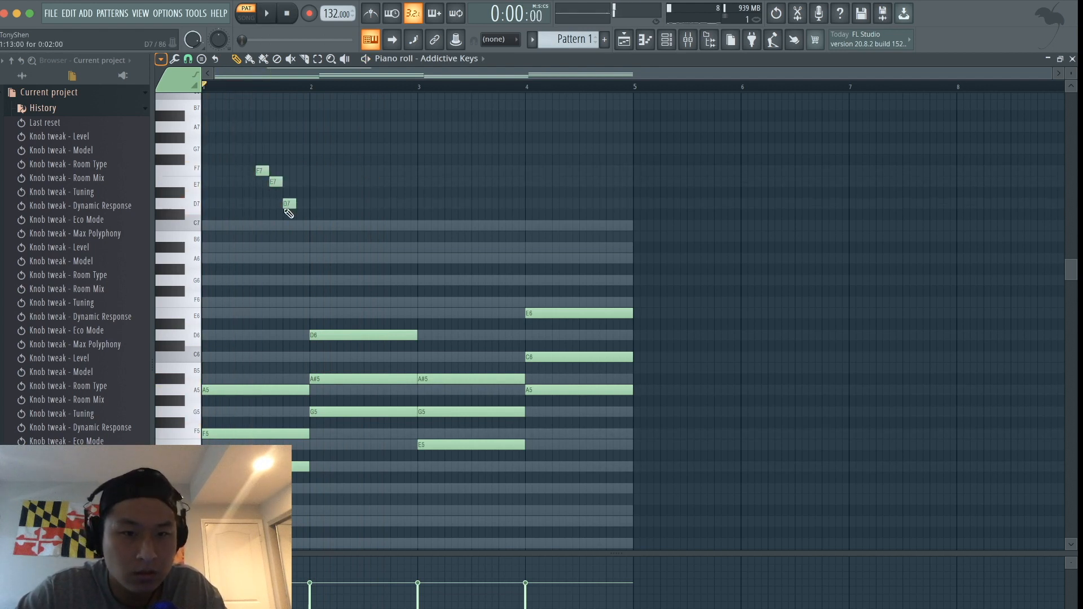
{"action": "key", "text": "space"}
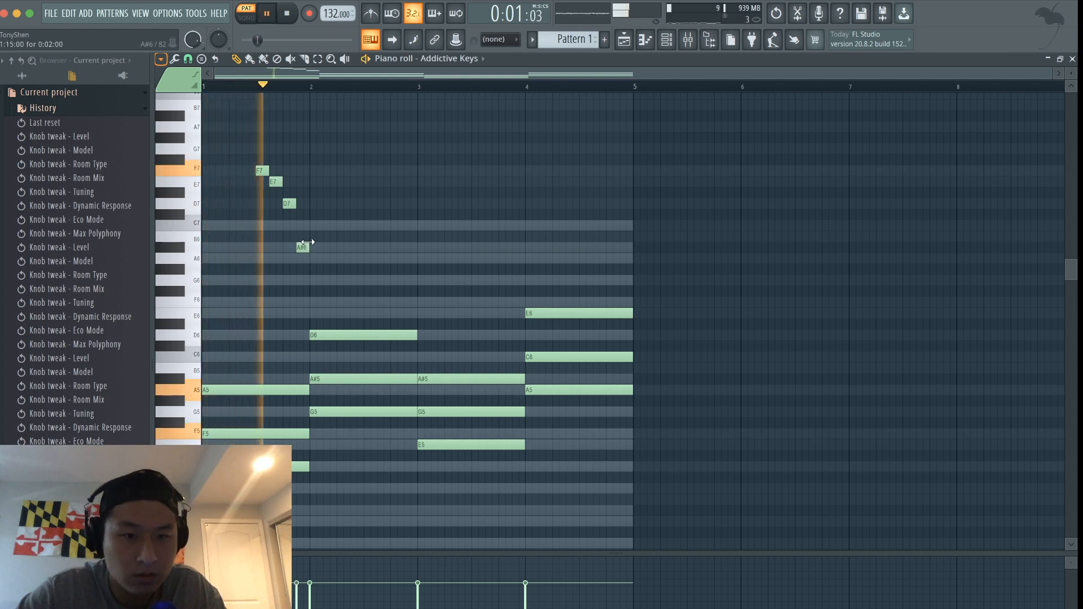
Place a half-bar A#6 note at the start of bar 2 and extend the D7 note to the end of bar 1
{"action": "left_click_drag", "start_coordinate": [302, 248], "coordinate": [367, 253]}
{"action": "left_click_drag", "start_coordinate": [295, 204], "coordinate": [309, 204]}
{"action": "key", "text": "space"}
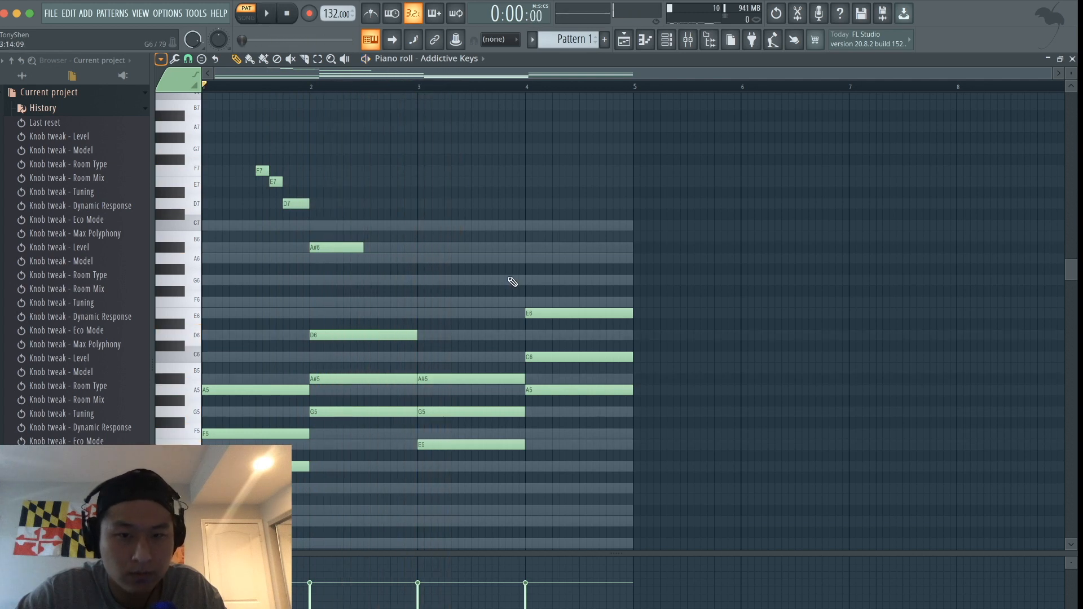
Repeat the descending F7, E7 and D7 run in the second half of bar 3 and play it back
{"action": "left_click", "coordinate": [471, 171]}
{"action": "key", "text": "space"}
{"action": "left_click_drag", "start_coordinate": [499, 172], "coordinate": [484, 180]}
{"action": "left_click", "coordinate": [487, 182]}
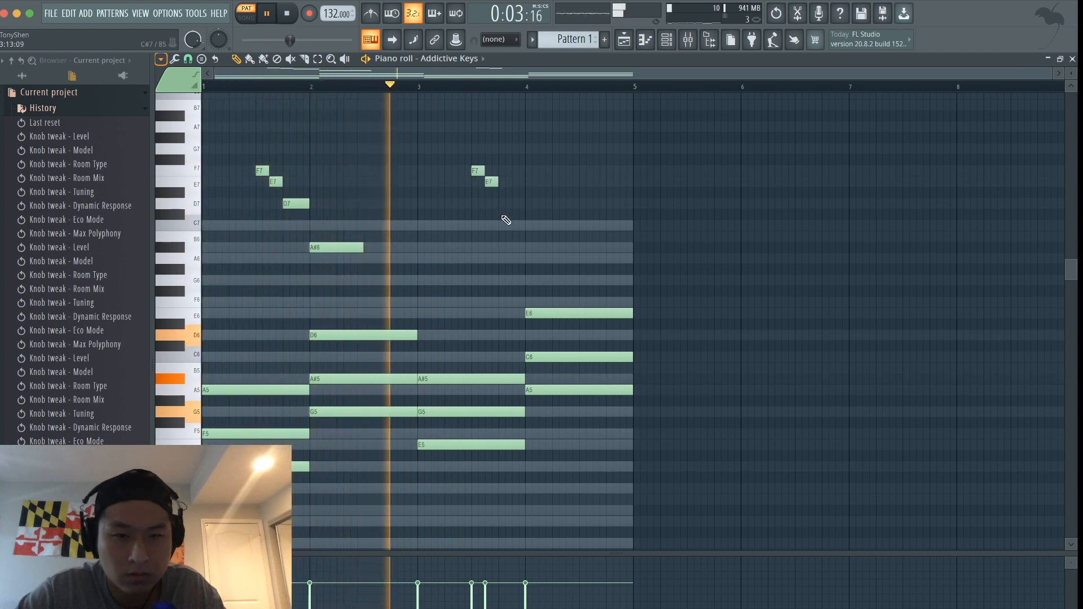
{"action": "left_click", "coordinate": [504, 205]}
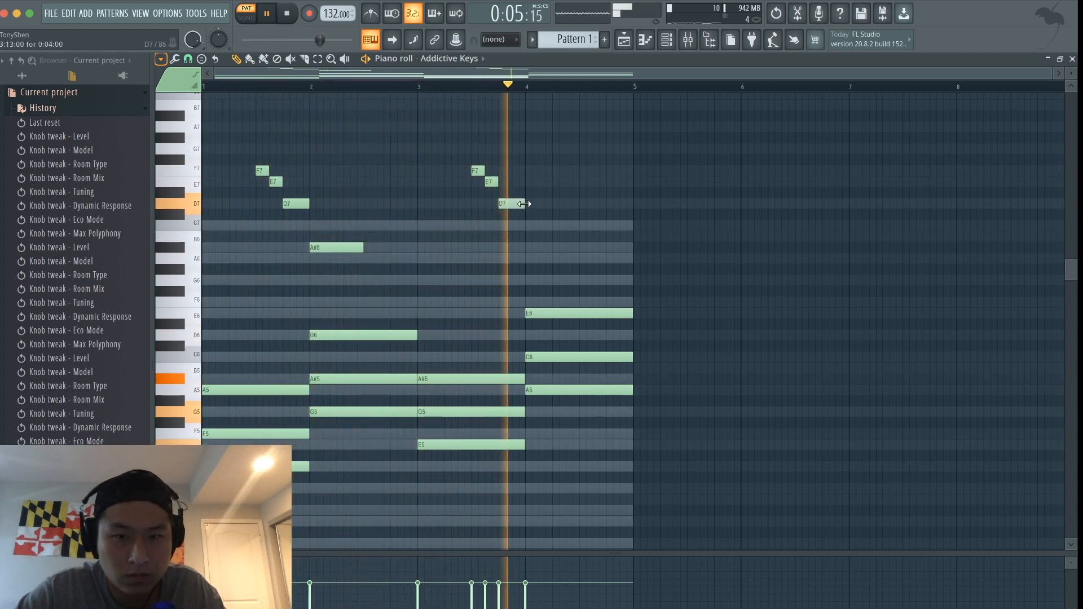
{"action": "key", "text": "space"}
Draw two consecutive half-bar A6 notes across bar 4 and play back the melody
{"action": "left_click", "coordinate": [536, 259]}
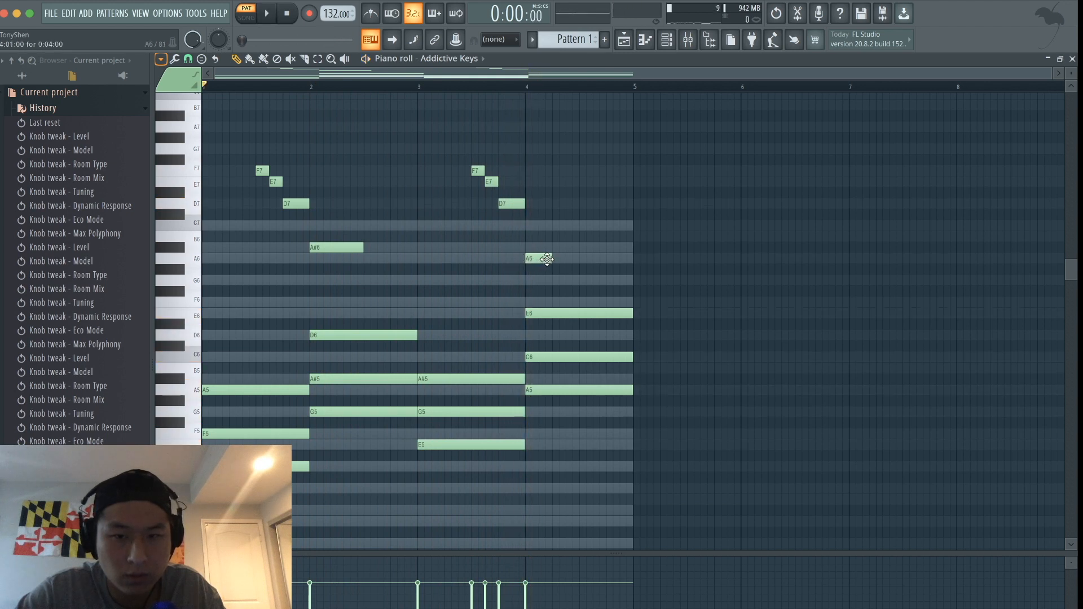
{"action": "left_click", "coordinate": [582, 259]}
{"action": "key", "text": "space"}
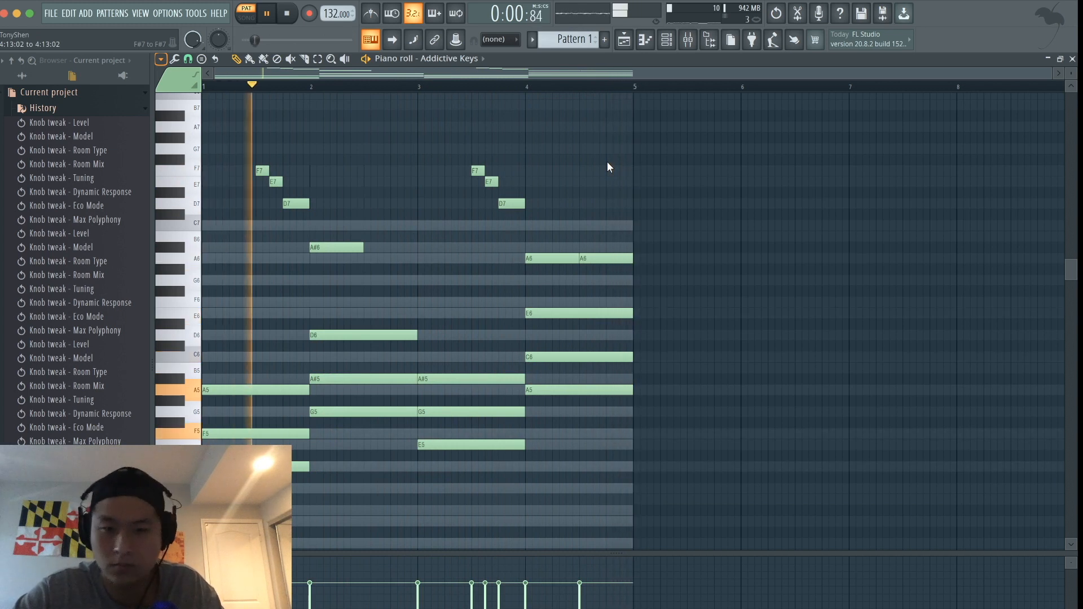
{"action": "key", "text": "space"}
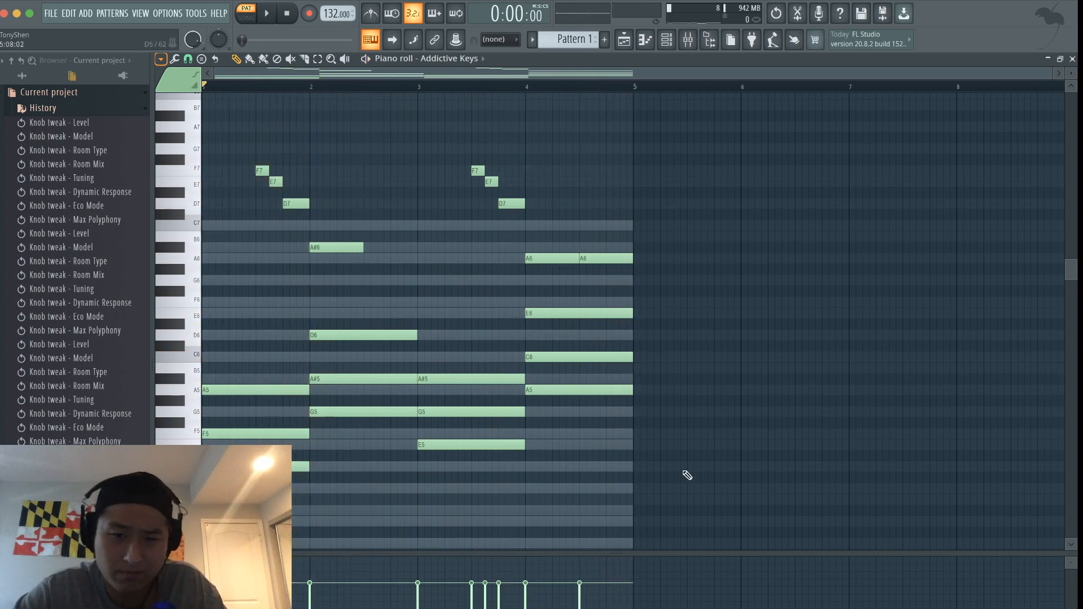
Select all notes in bars 1 to 4 and copy them into bars 5 to 8
{"action": "left_click_drag", "start_coordinate": [683, 501], "coordinate": [203, 145]}
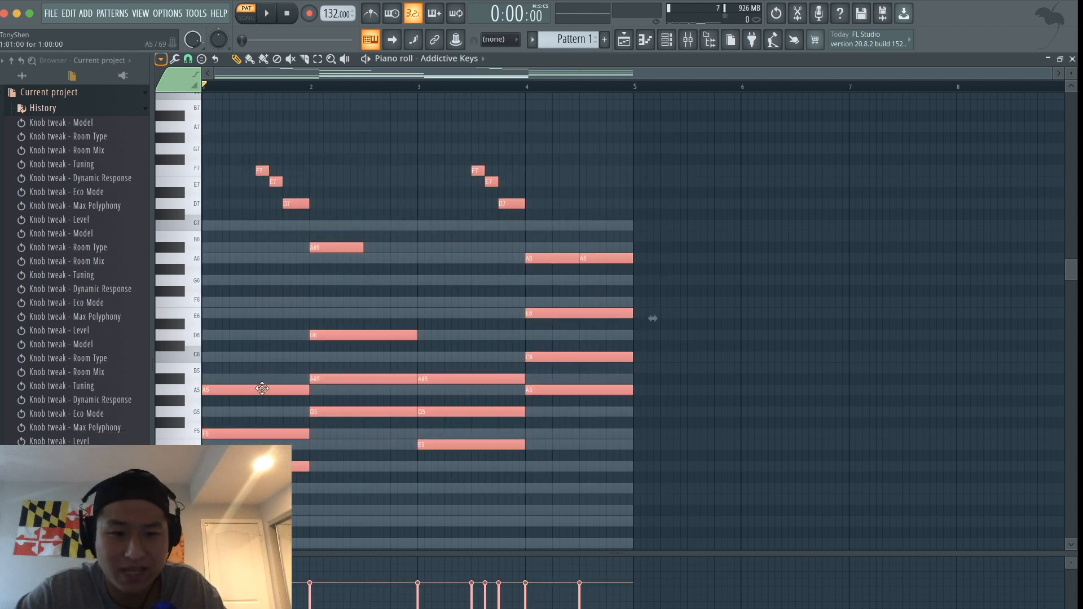
{"action": "mouse_move", "coordinate": [262, 389]}
{"action": "left_mouse_down", "text": "shift"}
{"action": "mouse_move", "coordinate": [754, 445]}
{"action": "mouse_move", "coordinate": [697, 444]}
{"action": "left_mouse_up", "text": "shift"}
{"action": "left_click", "coordinate": [689, 377], "text": "super"}
{"action": "scroll", "coordinate": [699, 360], "scroll_direction": "down", "scroll_amount": 2}
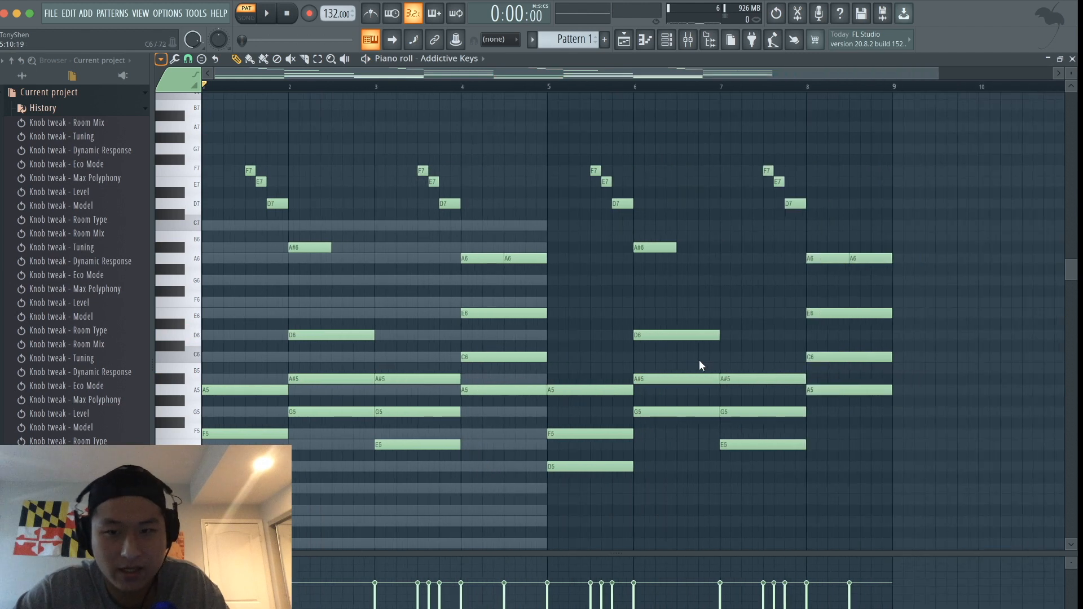
{"action": "scroll", "coordinate": [699, 360], "scroll_direction": "down", "scroll_amount": 1}
Add quarter-bar D7 and A6 notes in the first half of bar 5 and play back from bar 5
{"action": "left_click", "coordinate": [497, 89]}
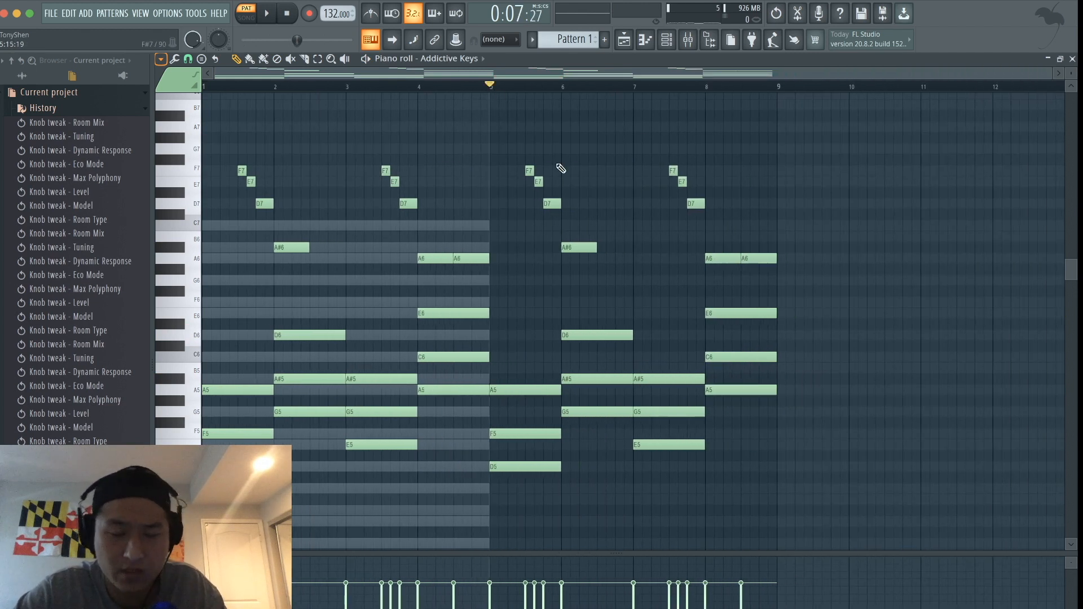
{"action": "scroll", "coordinate": [560, 168], "scroll_direction": "up", "scroll_amount": 1}
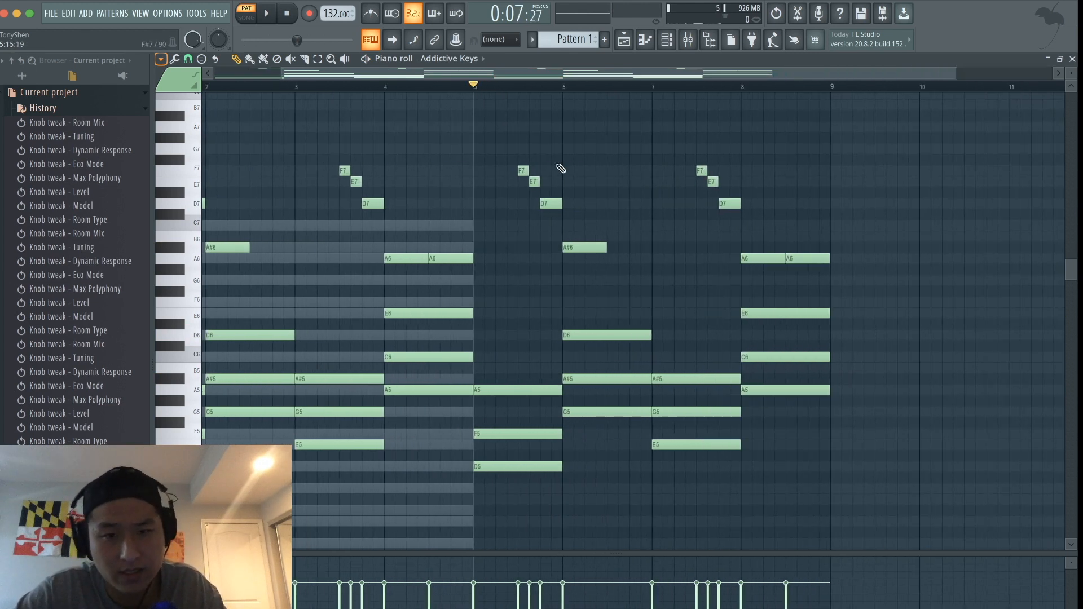
{"action": "mouse_move", "coordinate": [479, 171]}
{"action": "left_mouse_down"}
{"action": "mouse_move", "coordinate": [478, 212]}
{"action": "mouse_move", "coordinate": [495, 204]}
{"action": "left_mouse_up"}
{"action": "right_click", "coordinate": [502, 205]}
{"action": "left_click_drag", "start_coordinate": [499, 243], "coordinate": [497, 259]}
{"action": "key", "text": "space"}
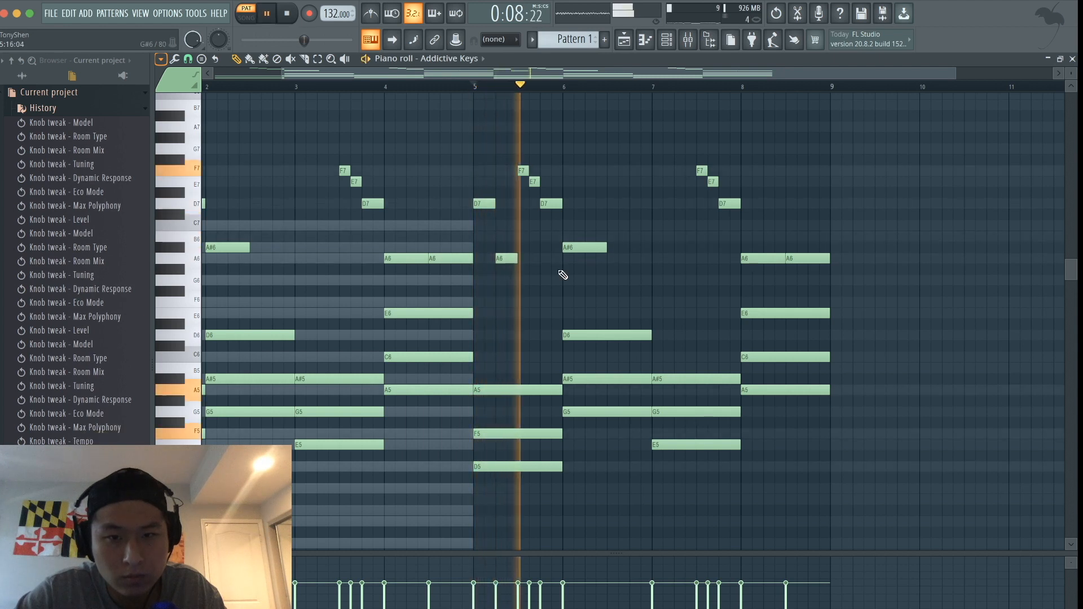
{"action": "key", "text": "space"}
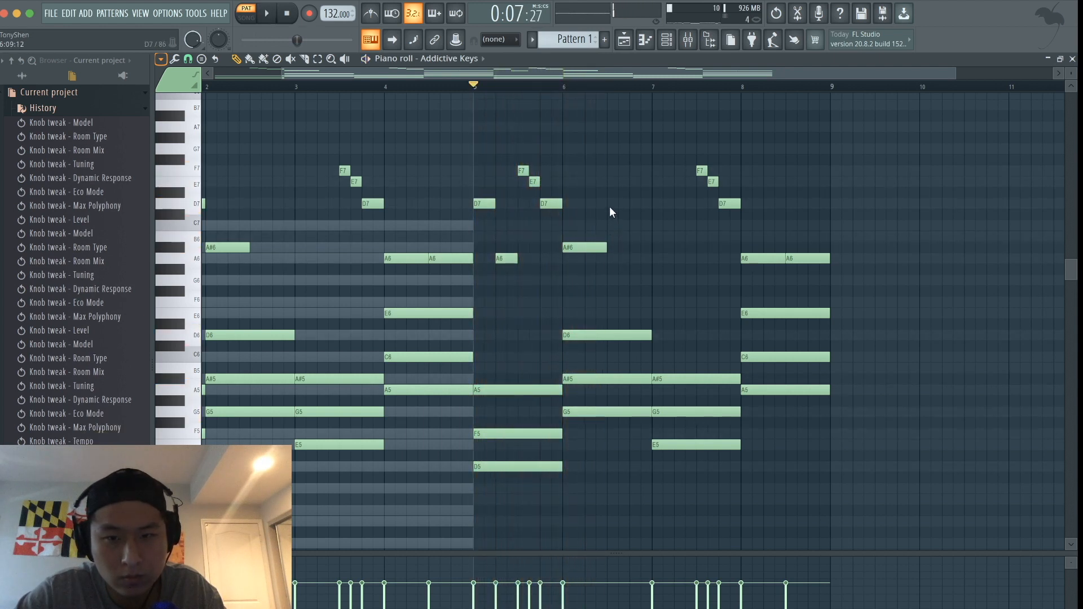
Add a half-bar F7 in the second half of bar 6 and a short A#6 just before bar 7's run during playback
{"action": "mouse_move", "coordinate": [609, 193]}
{"action": "left_mouse_down"}
{"action": "mouse_move", "coordinate": [612, 172]}
{"action": "mouse_move", "coordinate": [652, 171]}
{"action": "left_mouse_up"}
{"action": "key", "text": "space"}
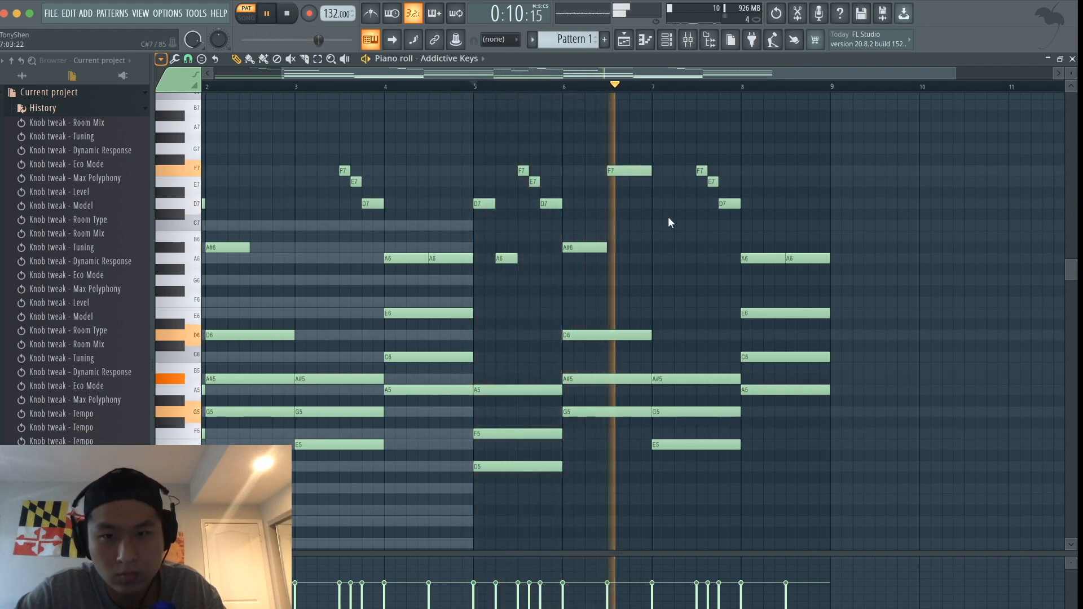
{"action": "left_click", "coordinate": [687, 247]}
{"action": "left_click_drag", "start_coordinate": [729, 246], "coordinate": [696, 249]}
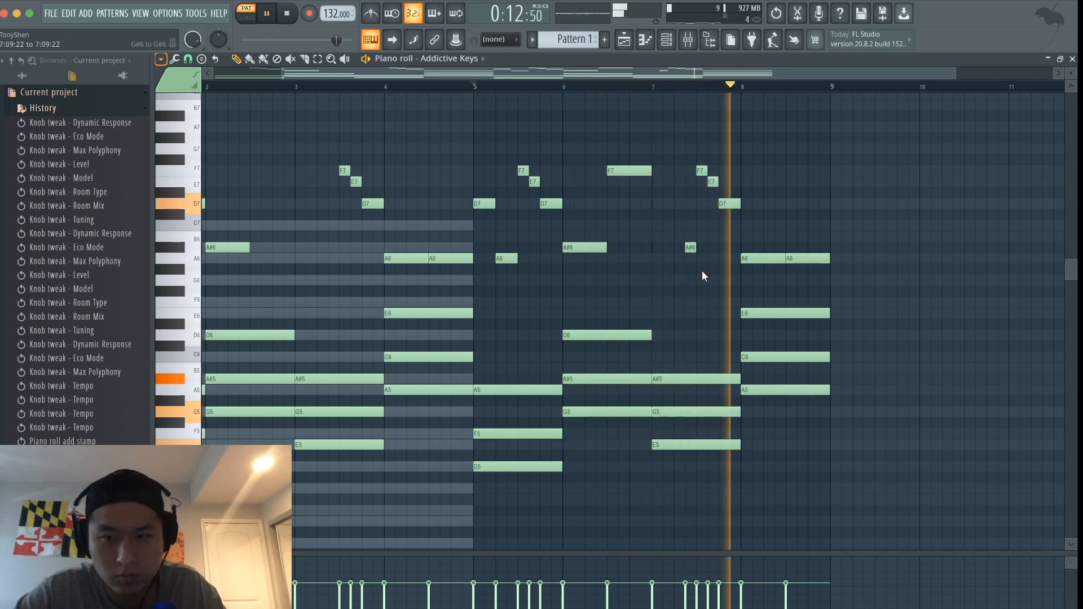
Delete the D7 note at the start of bar 5, listen to bars 5 to 8, and stop playback
{"action": "scroll", "coordinate": [836, 270], "scroll_direction": "down", "scroll_amount": 2}
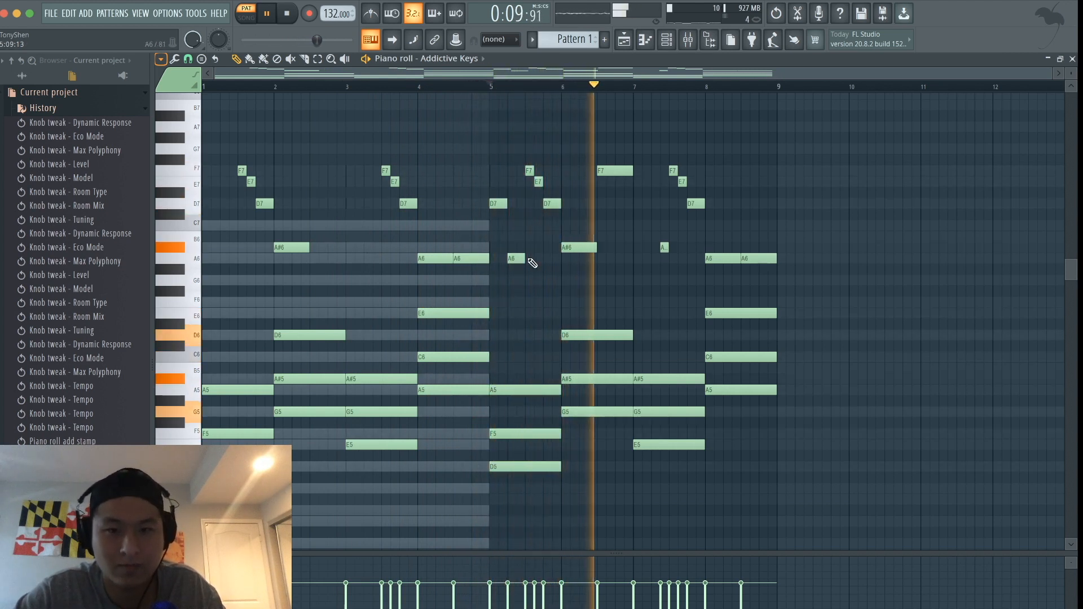
{"action": "right_click", "coordinate": [503, 206]}
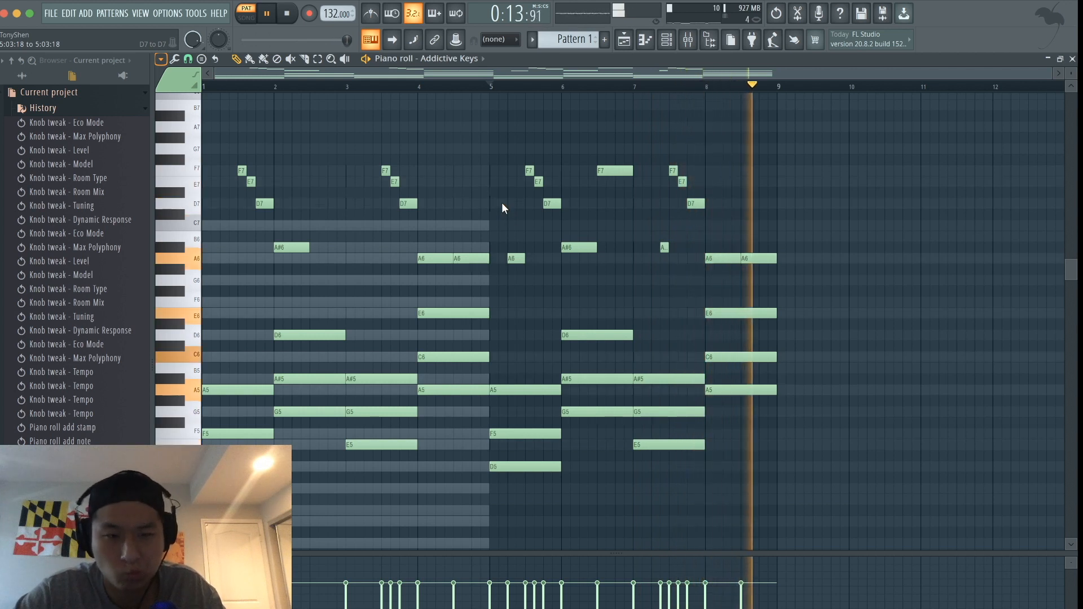
{"action": "key", "text": "space"}
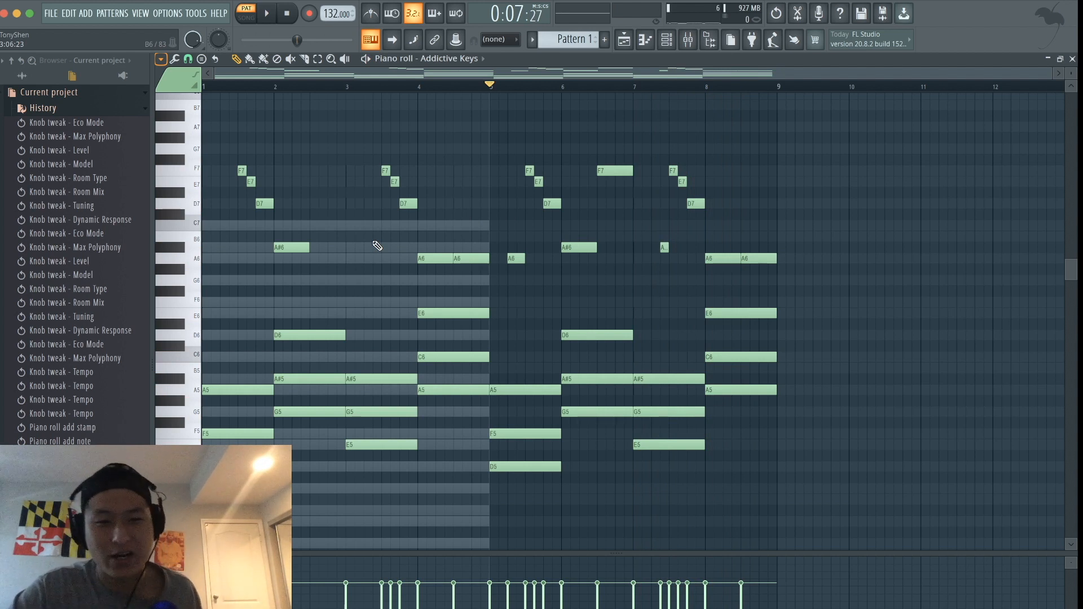
{"action": "scroll", "coordinate": [378, 246], "scroll_direction": "down", "scroll_amount": 2}
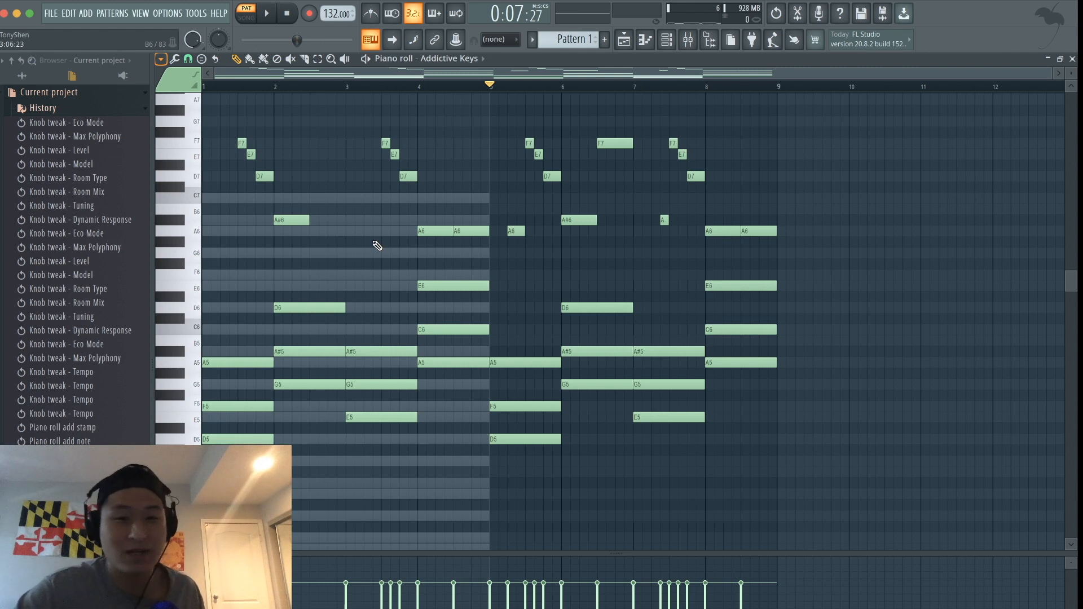
Return the playback position to bar 1 and play the pattern from the start
{"action": "left_click_drag", "start_coordinate": [288, 87], "coordinate": [197, 94]}
{"action": "scroll", "coordinate": [227, 284], "scroll_direction": "up", "scroll_amount": 6}
{"action": "scroll", "coordinate": [227, 284], "scroll_direction": "left", "scroll_amount": 2}
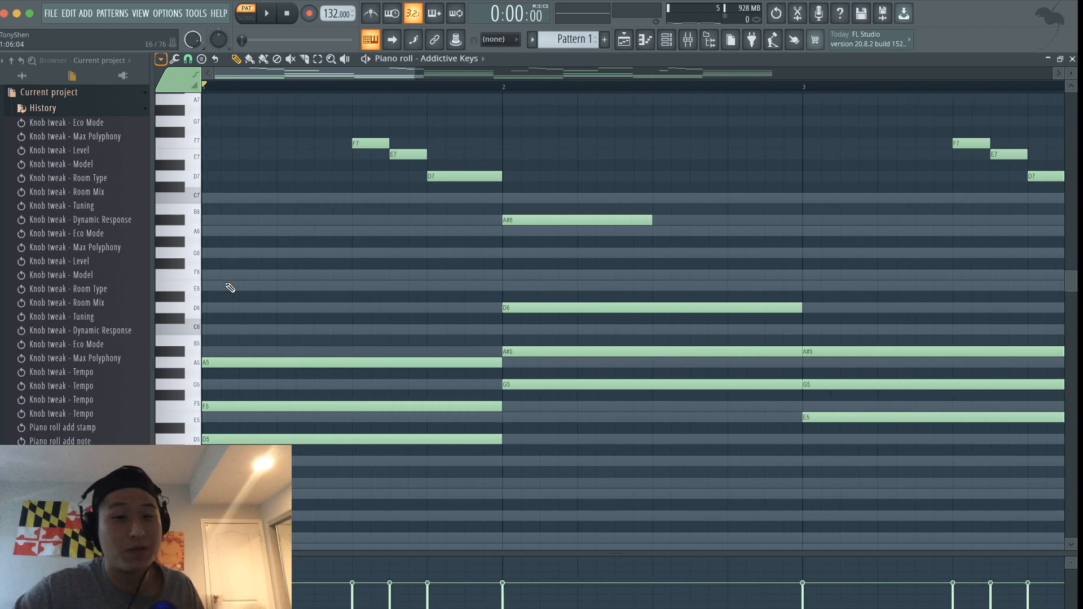
{"action": "scroll", "coordinate": [228, 290], "scroll_direction": "down", "scroll_amount": 5}
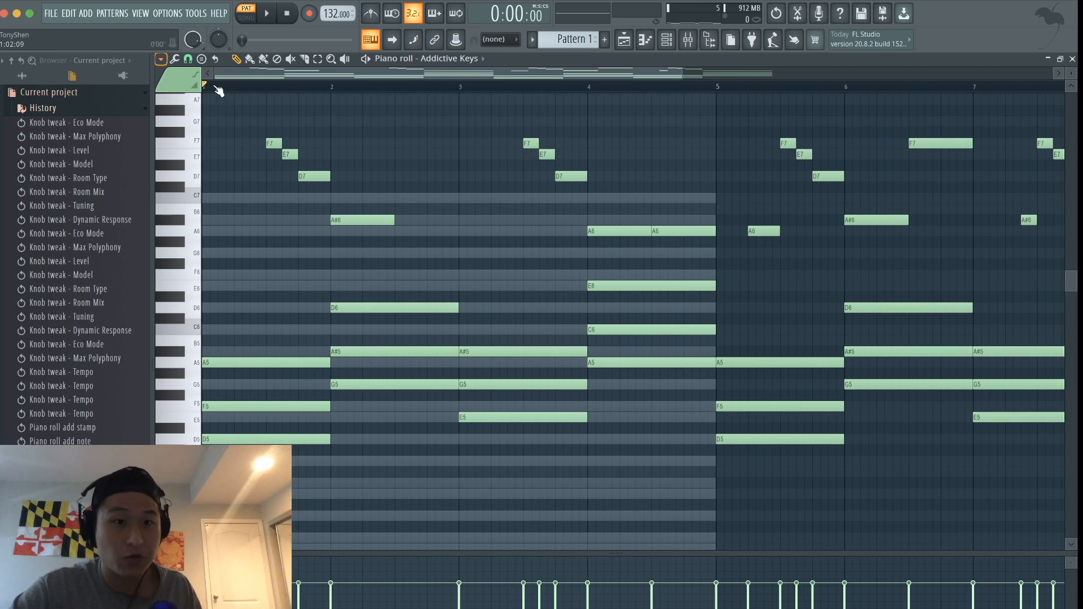
{"action": "key", "text": "space"}
{"action": "key", "text": "space"}
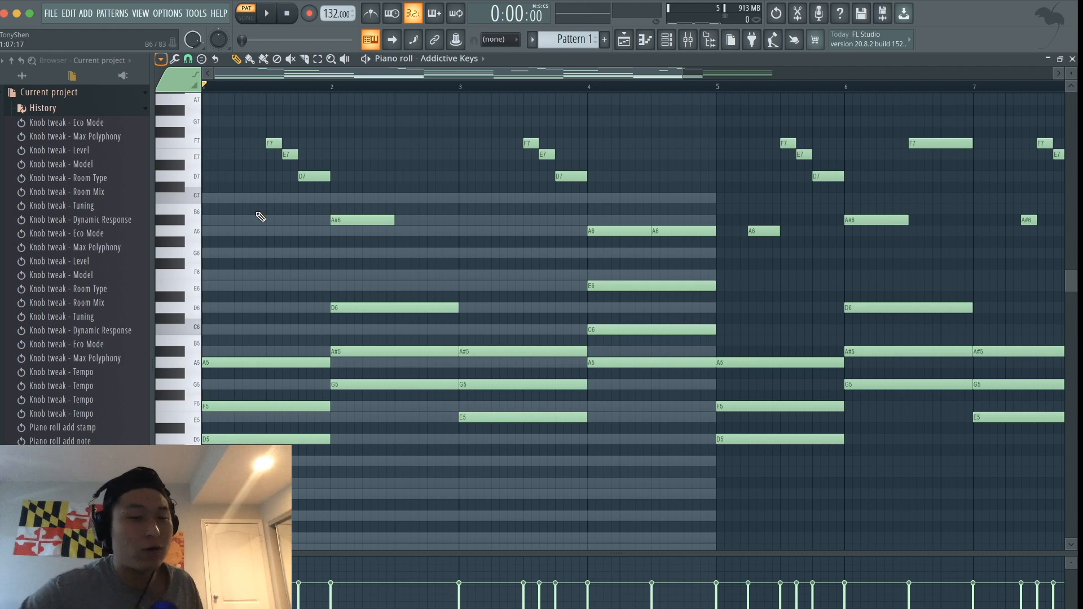
Stagger bar 1's chord by starting F5 an eighth bar and A5 a quarter bar in, both ending at bar 2, and play it back
{"action": "scroll", "coordinate": [261, 217], "scroll_direction": "up", "scroll_amount": 3}
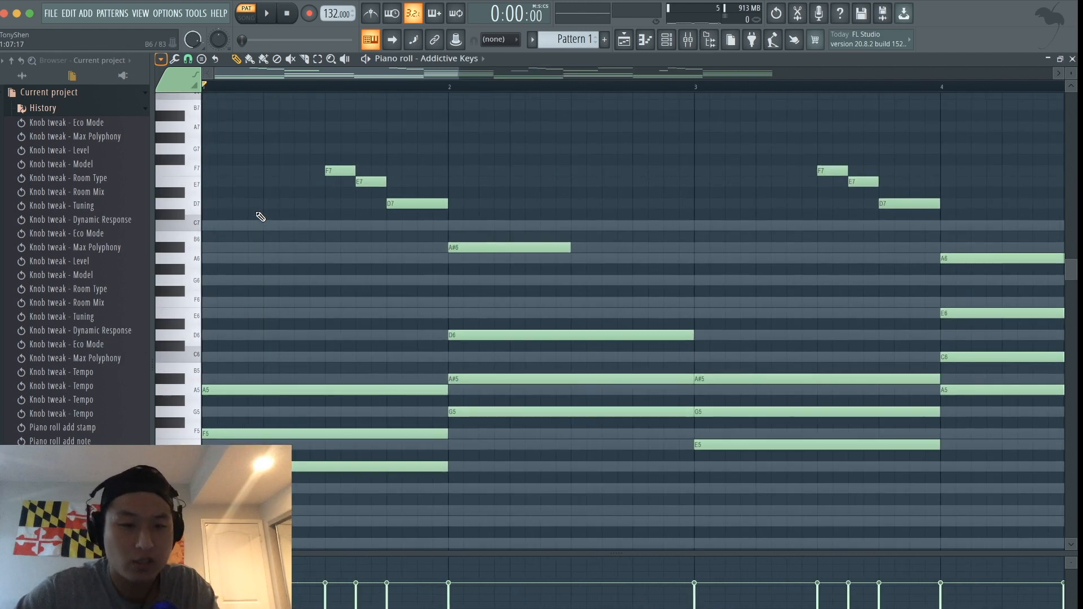
{"action": "left_click_drag", "start_coordinate": [237, 432], "coordinate": [268, 432]}
{"action": "left_click_drag", "start_coordinate": [262, 389], "coordinate": [324, 390]}
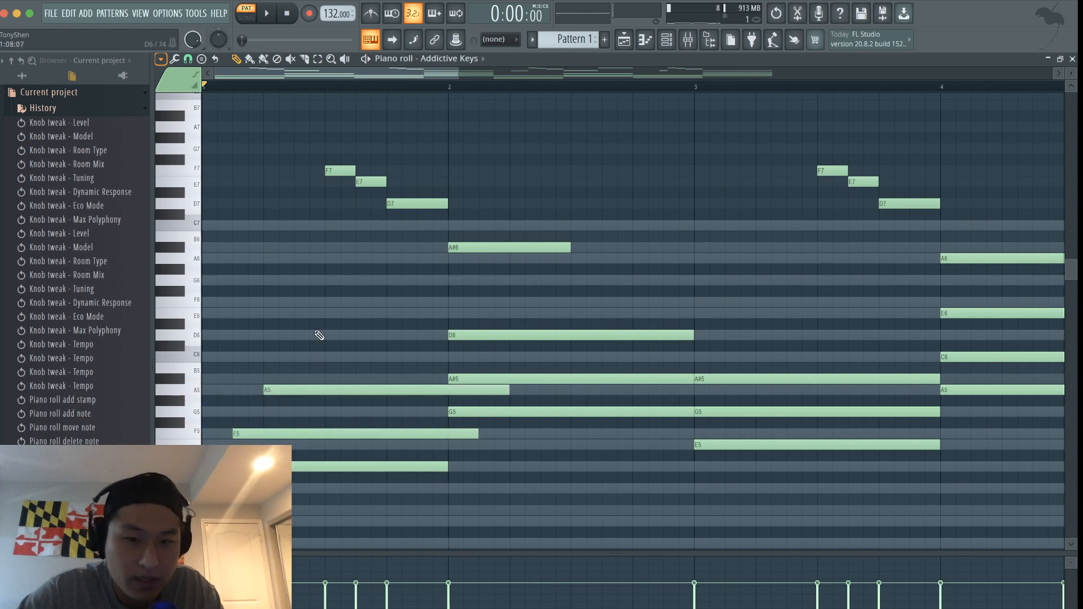
{"action": "scroll", "coordinate": [314, 331], "scroll_direction": "down", "scroll_amount": 2}
{"action": "key", "text": "space"}
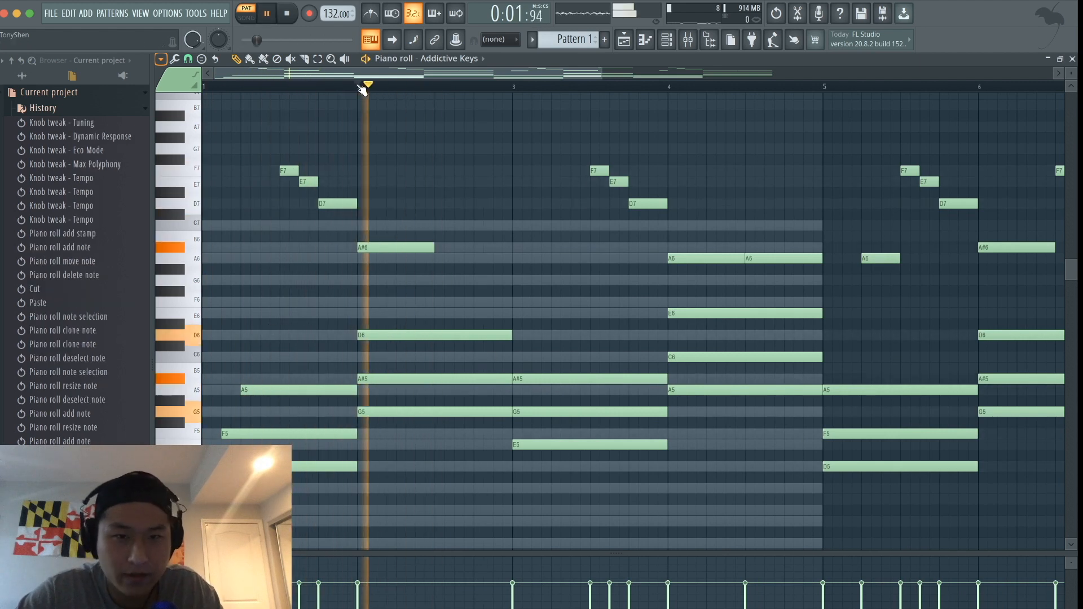
{"action": "key", "text": "space"}
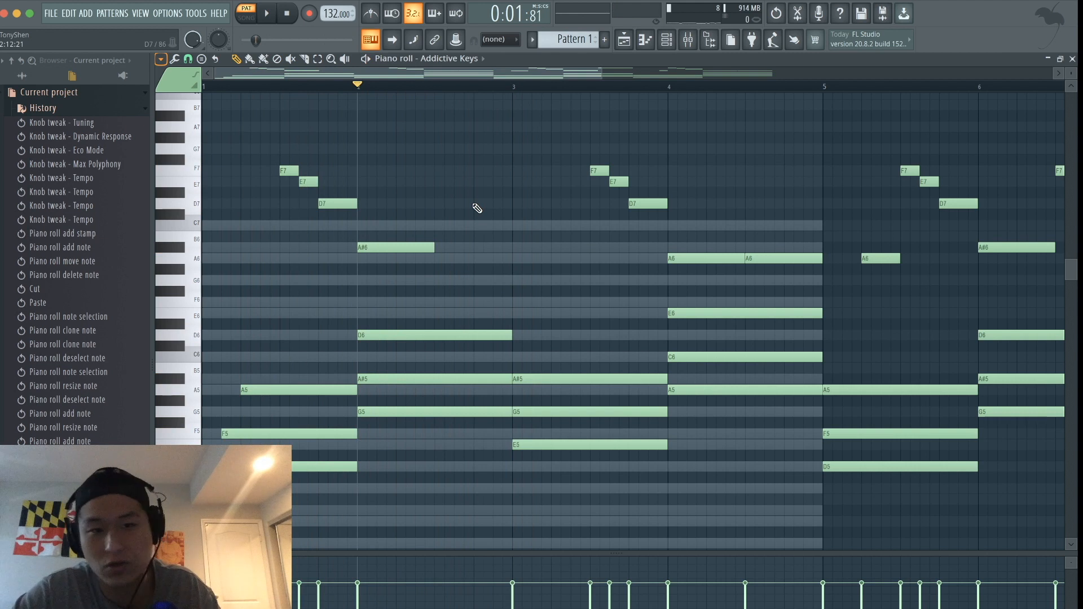
Shorten bar 2's D6 to half a bar, add a half-bar C6 after it, and play back from bar 2
{"action": "left_click_drag", "start_coordinate": [507, 333], "coordinate": [436, 335]}
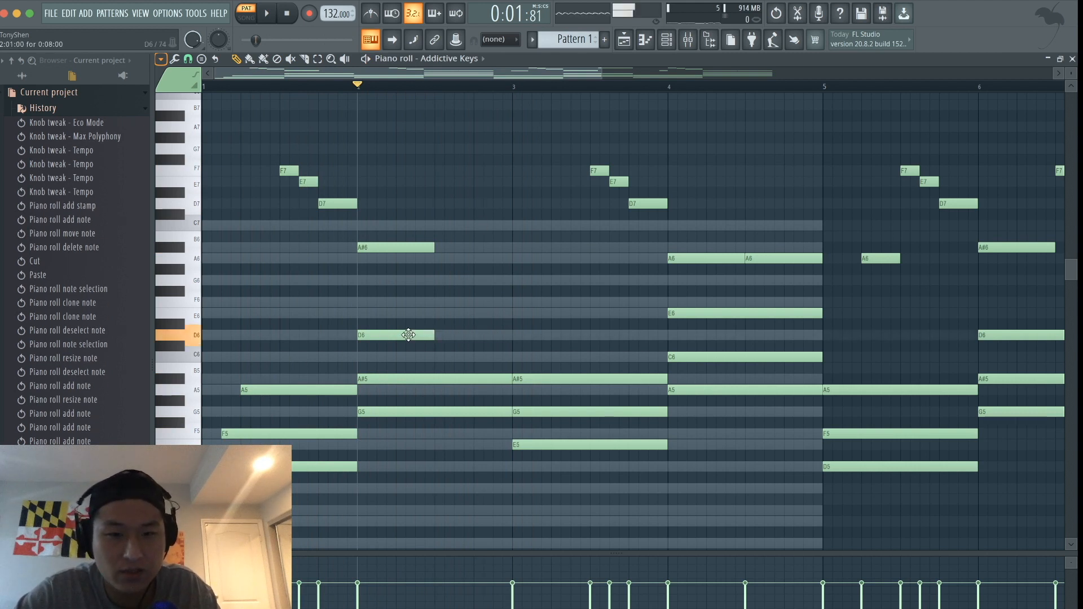
{"action": "left_click", "coordinate": [438, 359]}
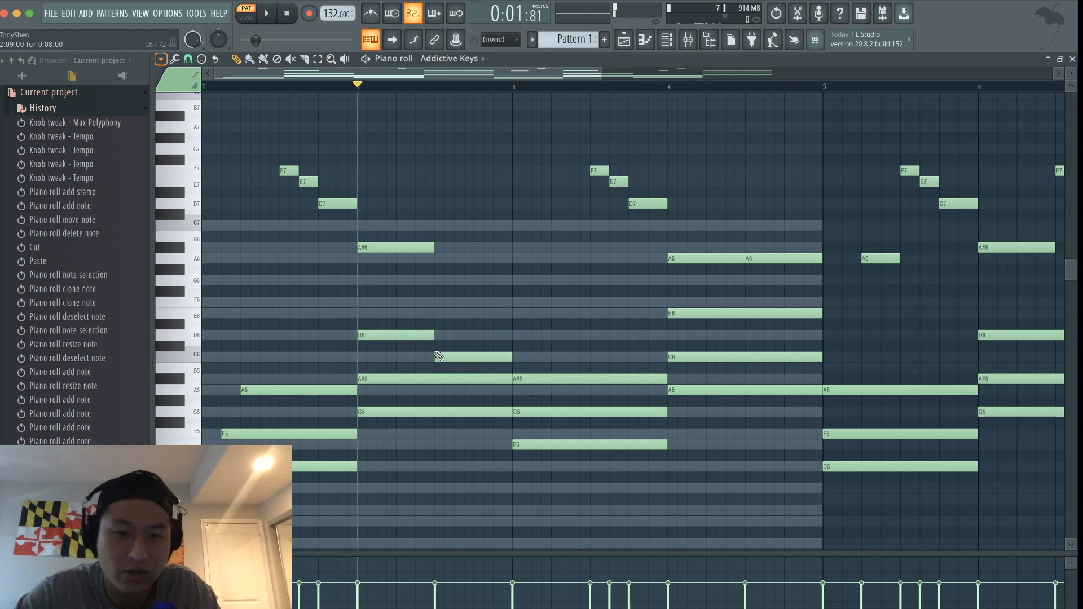
{"action": "key", "text": "space"}
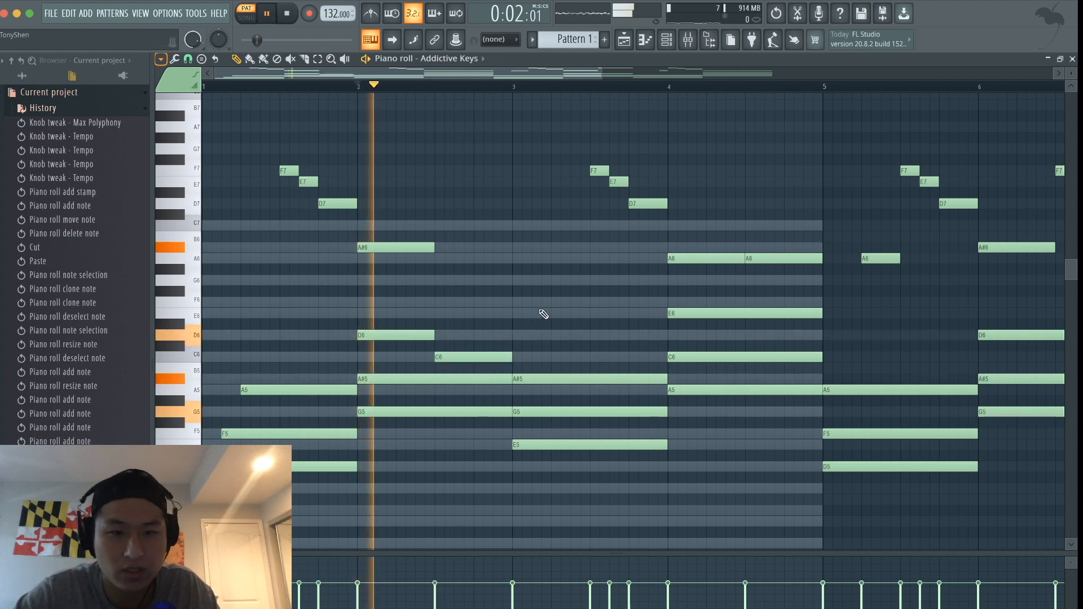
{"action": "key", "text": "space"}
Start bar 3's G5 an eighth bar and A#5 a quarter bar in, and shorten all three chord notes until A#5 ends at bar 4
{"action": "scroll", "coordinate": [581, 381], "scroll_direction": "up", "scroll_amount": 2}
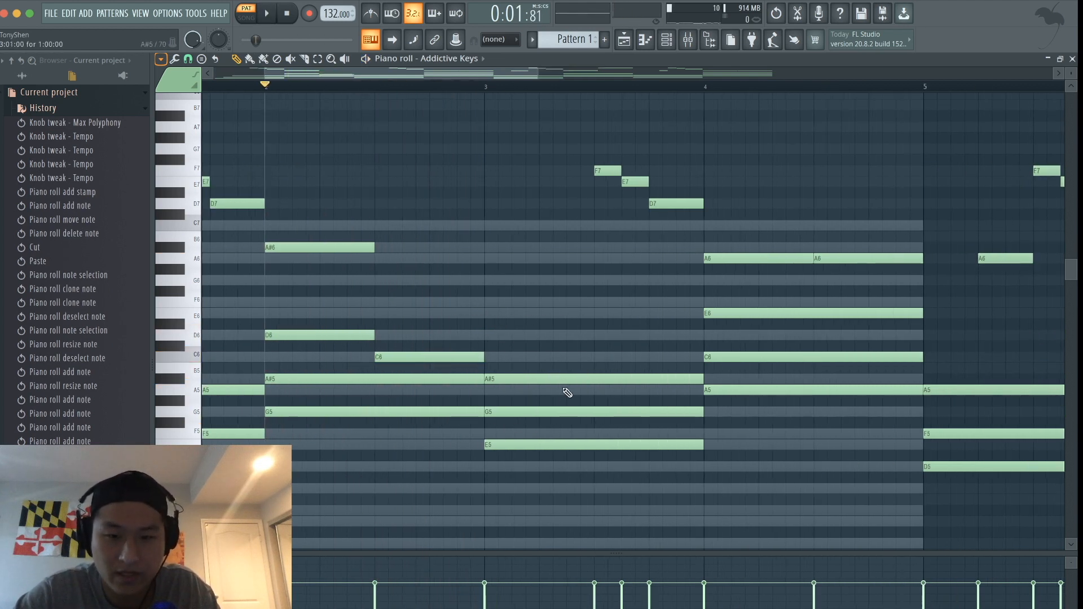
{"action": "scroll", "coordinate": [535, 407], "scroll_direction": "down", "scroll_amount": 2}
{"action": "left_click_drag", "start_coordinate": [524, 410], "coordinate": [587, 379]}
{"action": "key", "text": "space"}
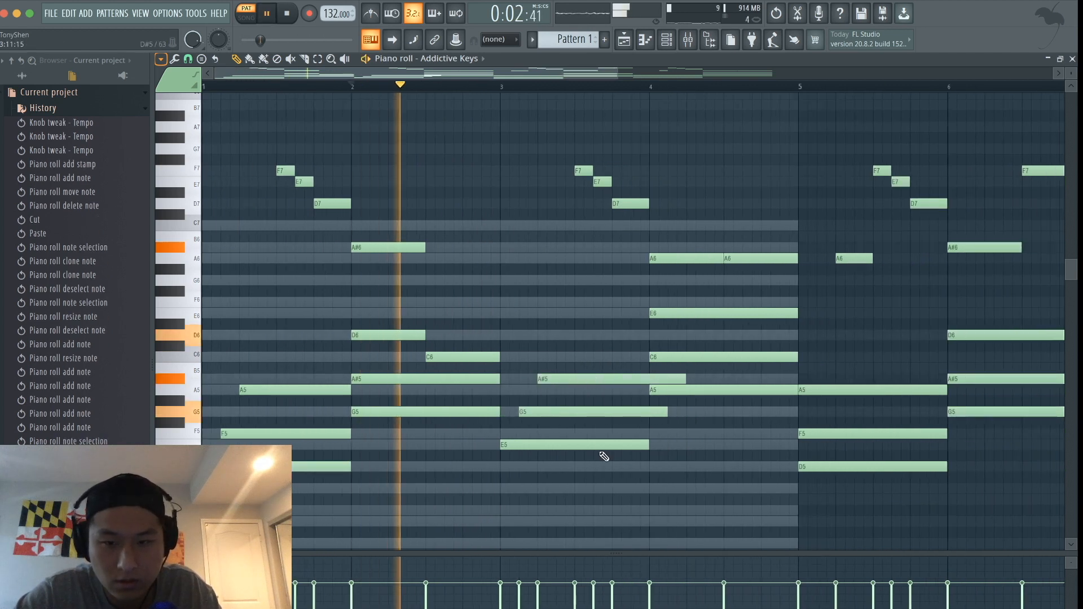
{"action": "left_click_drag", "start_coordinate": [587, 471], "coordinate": [578, 344]}
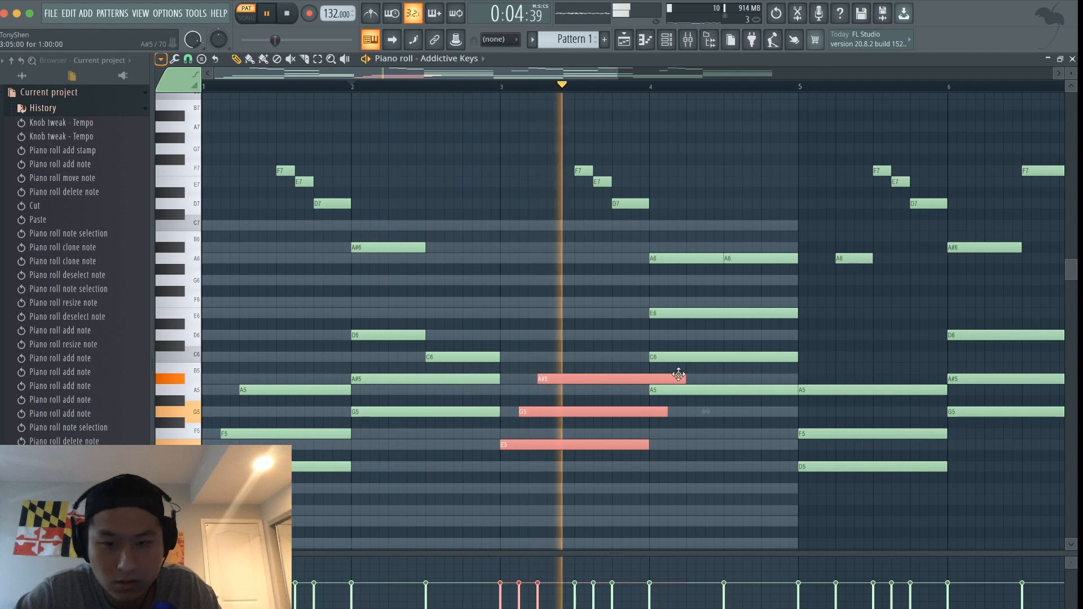
{"action": "left_click_drag", "start_coordinate": [684, 379], "coordinate": [649, 378]}
{"action": "left_click", "coordinate": [575, 355], "text": "super"}
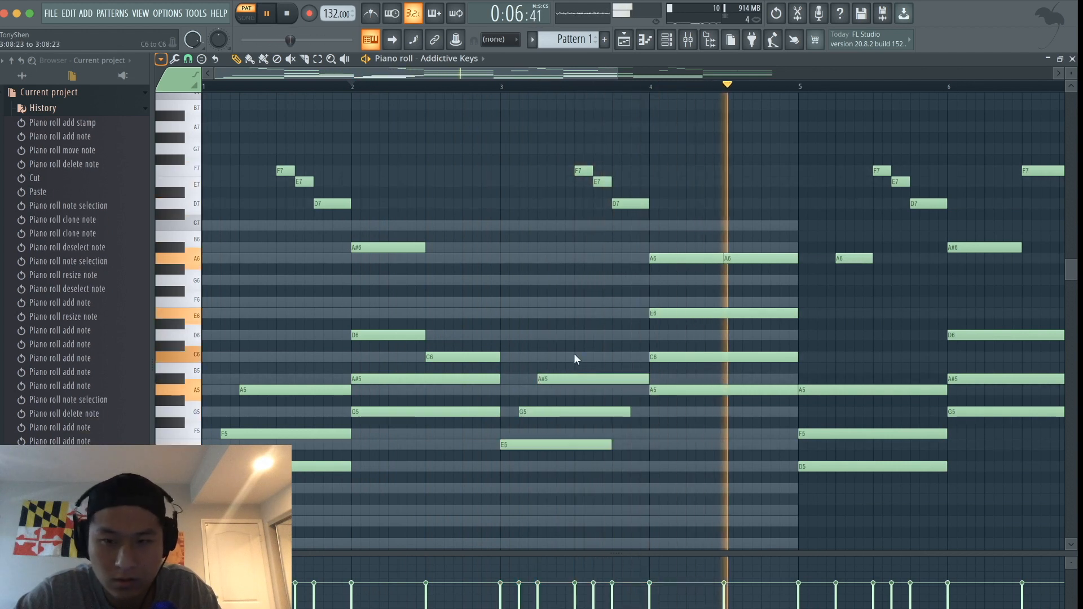
{"action": "scroll", "coordinate": [668, 304], "scroll_direction": "down", "scroll_amount": 2}
{"action": "key", "text": "space"}
Stagger bar 5's chord with F5 an eighth bar and A5 a quarter bar in, and add a C6 three eighths in
{"action": "scroll", "coordinate": [678, 360], "scroll_direction": "up", "scroll_amount": 1}
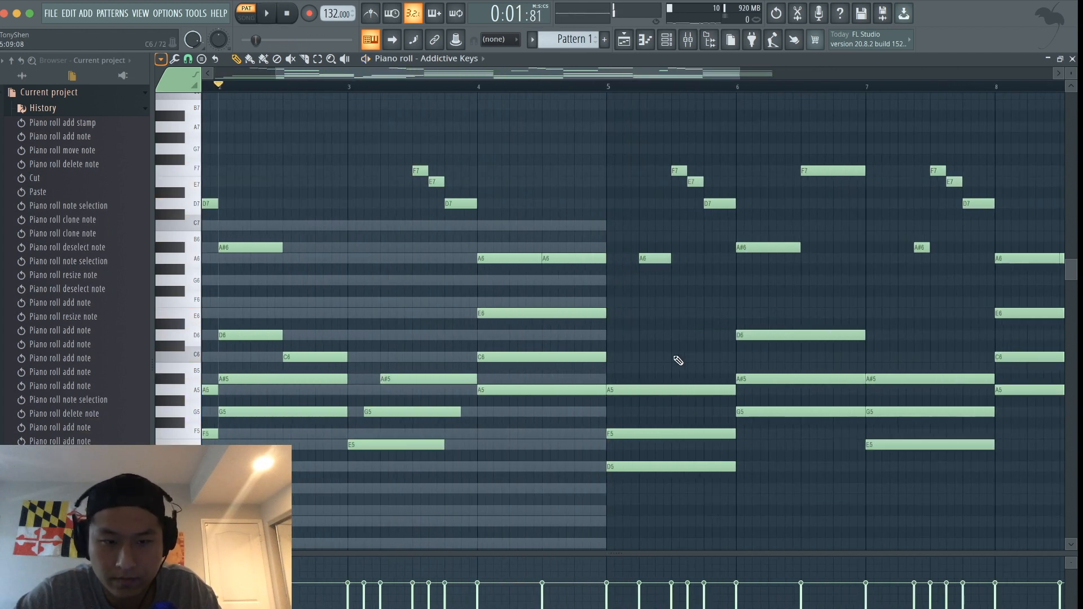
{"action": "left_click_drag", "start_coordinate": [623, 434], "coordinate": [644, 433]}
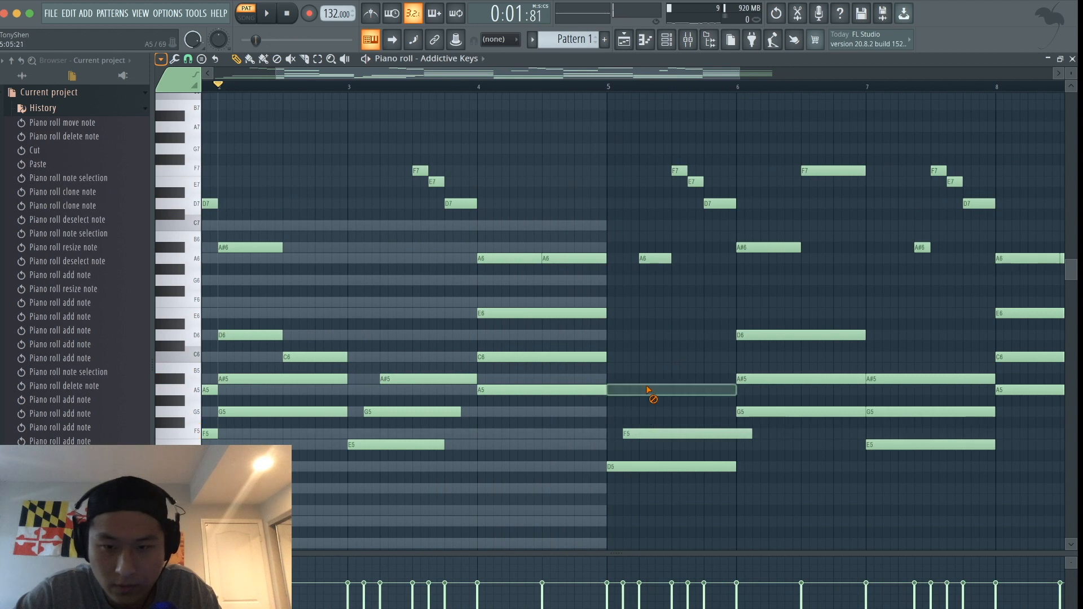
{"action": "left_click", "coordinate": [644, 390]}
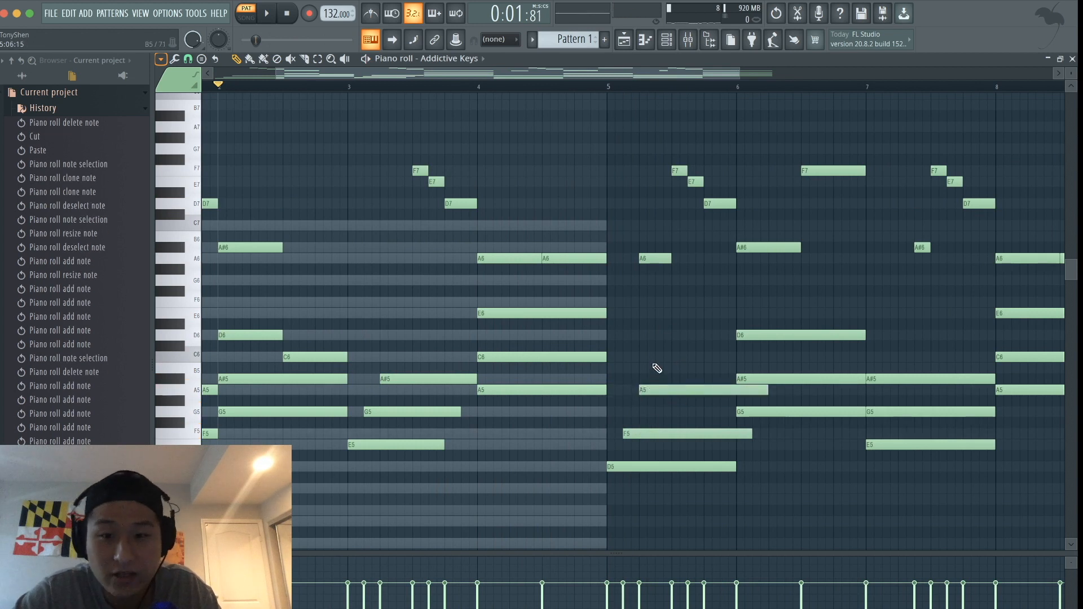
{"action": "scroll", "coordinate": [658, 368], "scroll_direction": "left", "scroll_amount": 2}
{"action": "scroll", "coordinate": [657, 368], "scroll_direction": "up", "scroll_amount": 1}
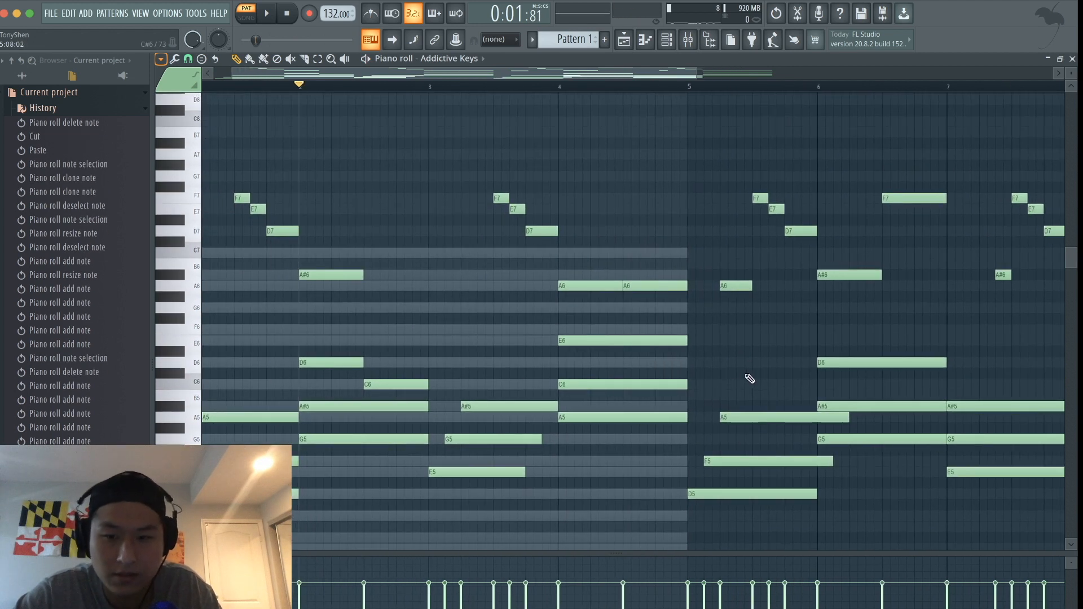
{"action": "left_click_drag", "start_coordinate": [721, 385], "coordinate": [737, 384]}
Play back from bar 5, and trim the C6, A5 and F5 notes to end at the start of bar 6
{"action": "key", "text": "space"}
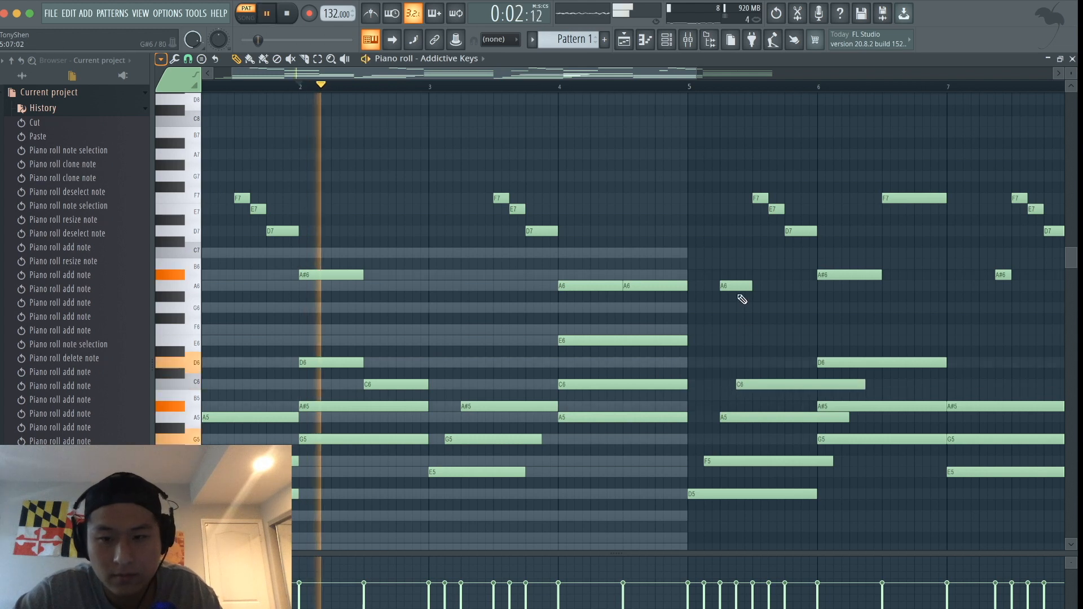
{"action": "left_click", "coordinate": [692, 86]}
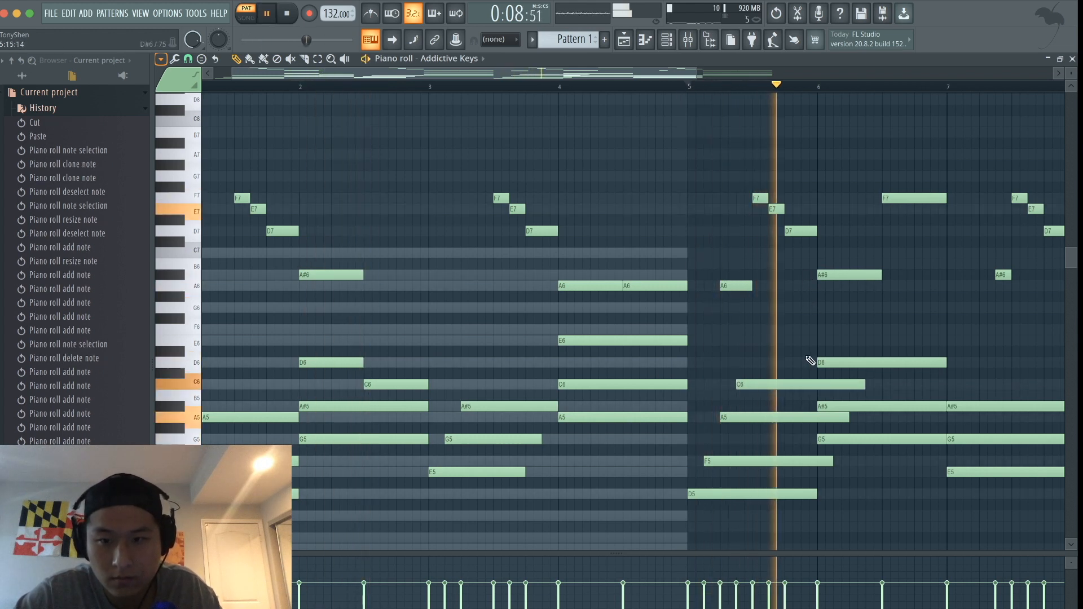
{"action": "scroll", "coordinate": [733, 361], "scroll_direction": "down", "scroll_amount": 1}
{"action": "key", "text": "space"}
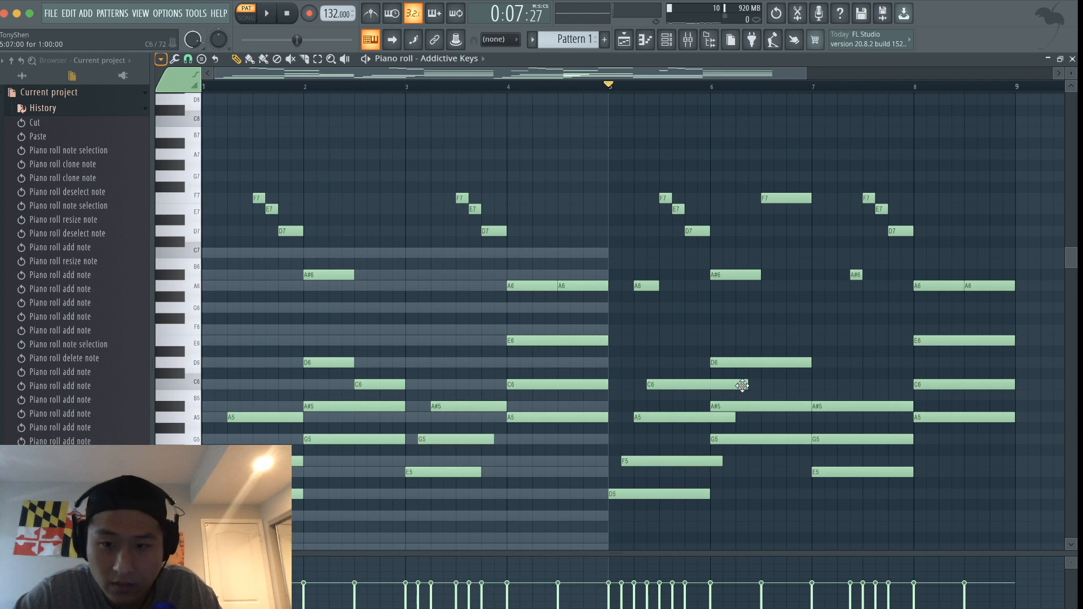
{"action": "left_click_drag", "start_coordinate": [748, 384], "coordinate": [714, 419]}
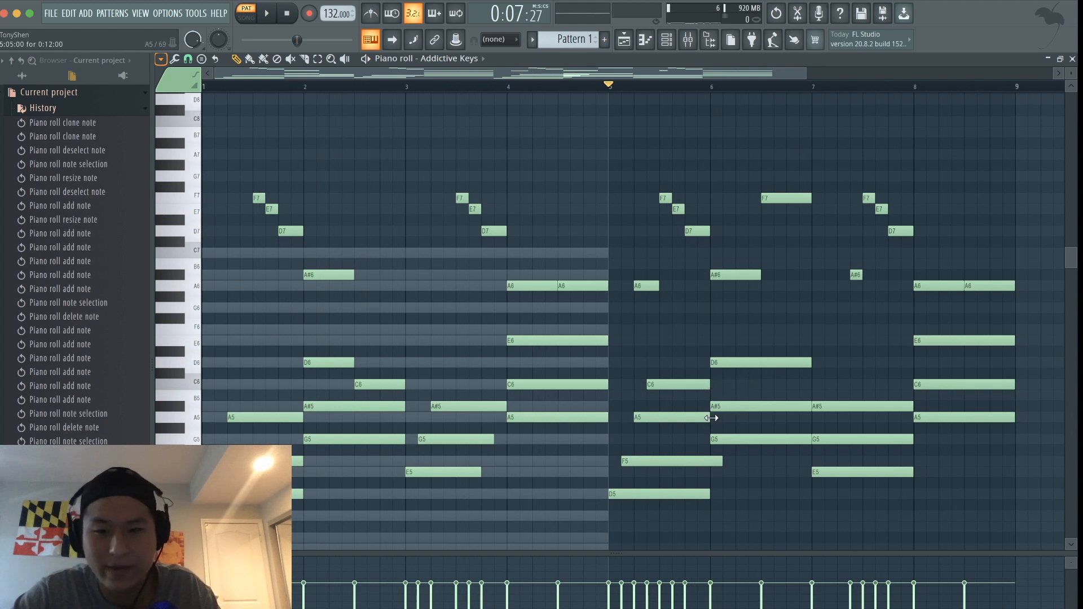
{"action": "left_click_drag", "start_coordinate": [724, 462], "coordinate": [713, 464]}
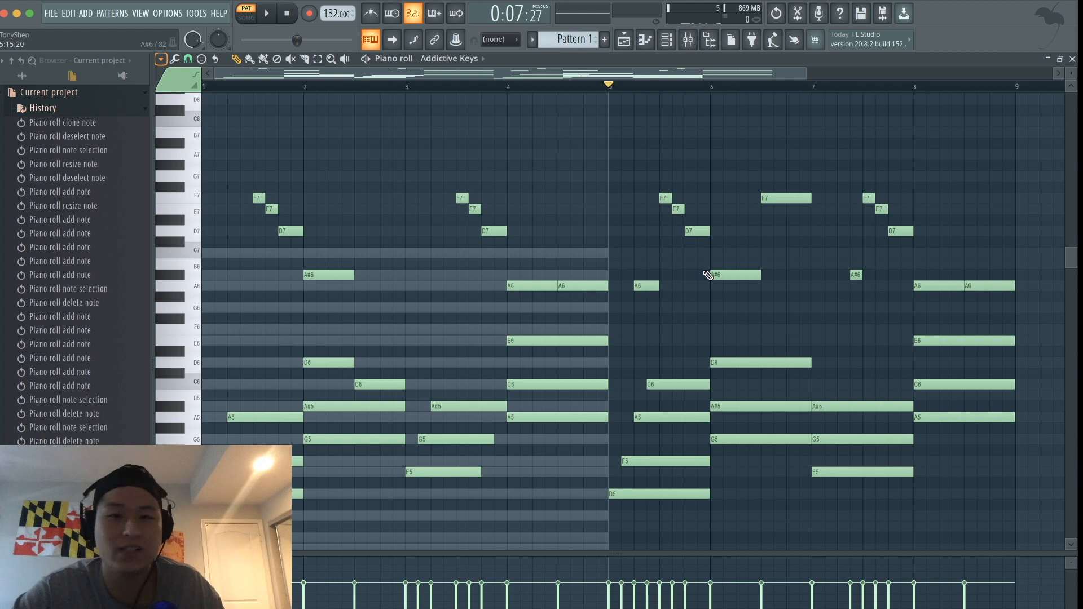
Shorten bar 6's D6 to half a bar, add a half-bar C6 after it, and listen to bars 5 and 6
{"action": "key", "text": "space"}
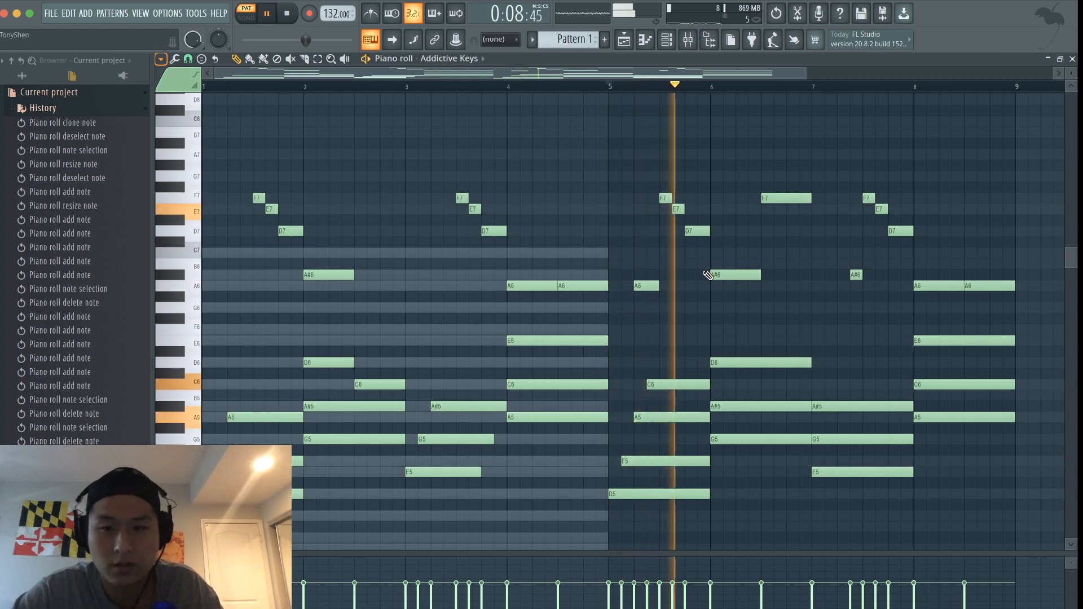
{"action": "scroll", "coordinate": [789, 342], "scroll_direction": "up", "scroll_amount": 4}
{"action": "key", "text": "space"}
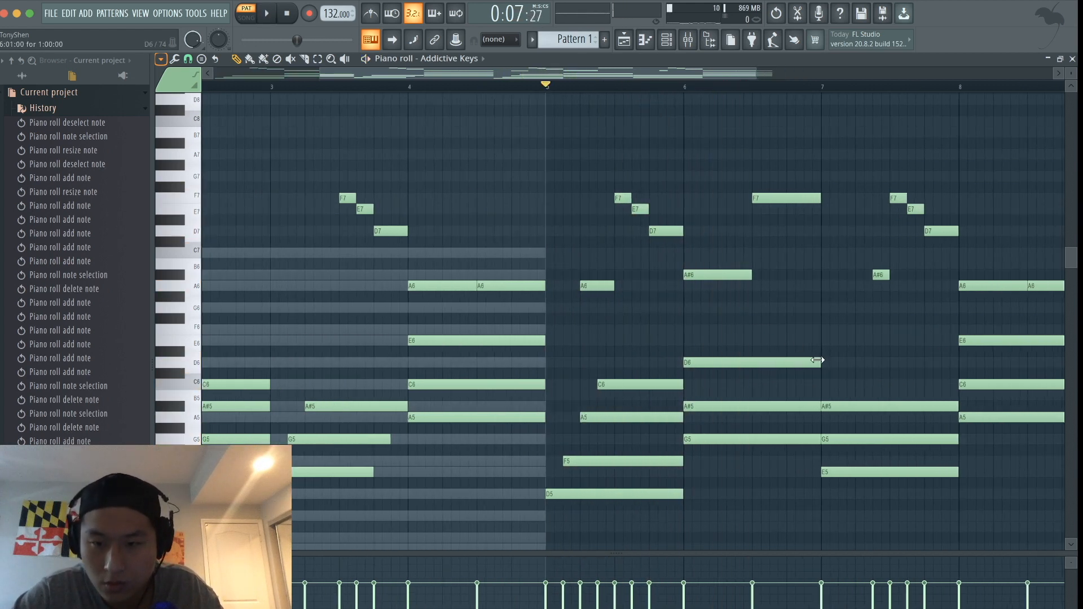
{"action": "left_click_drag", "start_coordinate": [818, 363], "coordinate": [753, 366]}
{"action": "left_click", "coordinate": [754, 384]}
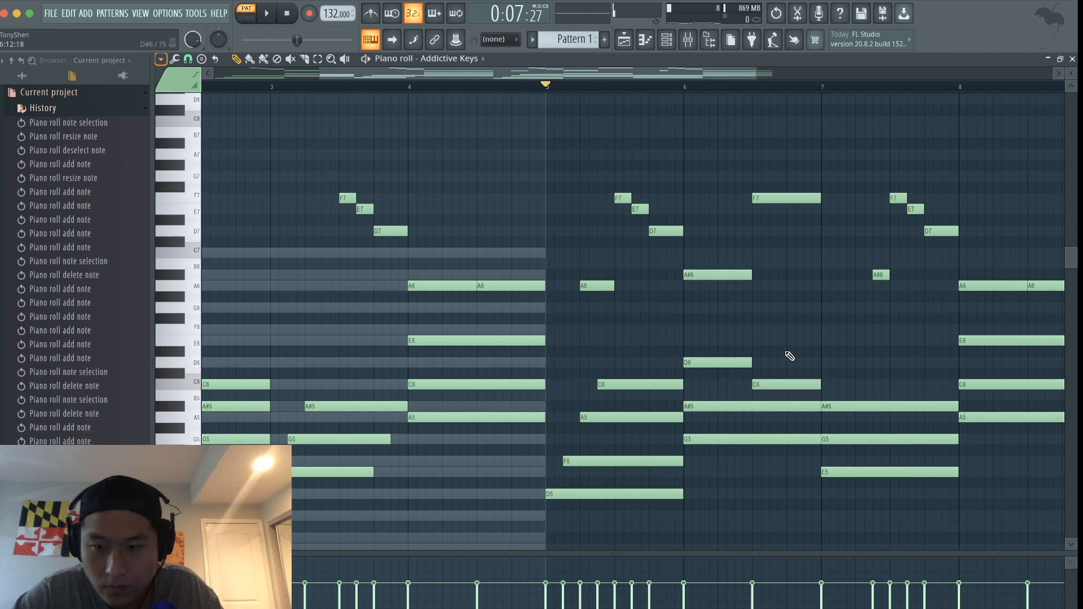
{"action": "key", "text": "space"}
{"action": "scroll", "coordinate": [817, 340], "scroll_direction": "down", "scroll_amount": 3}
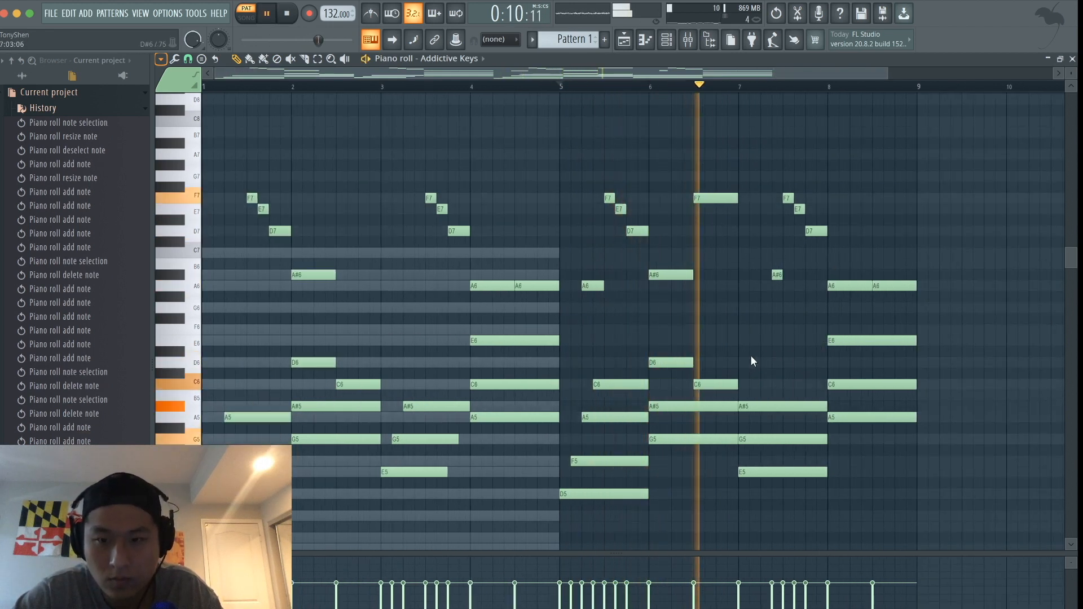
{"action": "key", "text": "space"}
Stagger bar 7's chord with G5 an eighth bar and A#5 a quarter bar in, and add a D6 three eighths in
{"action": "scroll", "coordinate": [848, 401], "scroll_direction": "up", "scroll_amount": 3}
{"action": "left_click_drag", "start_coordinate": [720, 439], "coordinate": [750, 408]}
{"action": "left_click", "coordinate": [709, 372]}
{"action": "mouse_move", "coordinate": [708, 368]}
{"action": "left_mouse_down"}
{"action": "mouse_move", "coordinate": [709, 349]}
{"action": "mouse_move", "coordinate": [727, 362]}
{"action": "left_mouse_up"}
{"action": "key", "text": "space"}
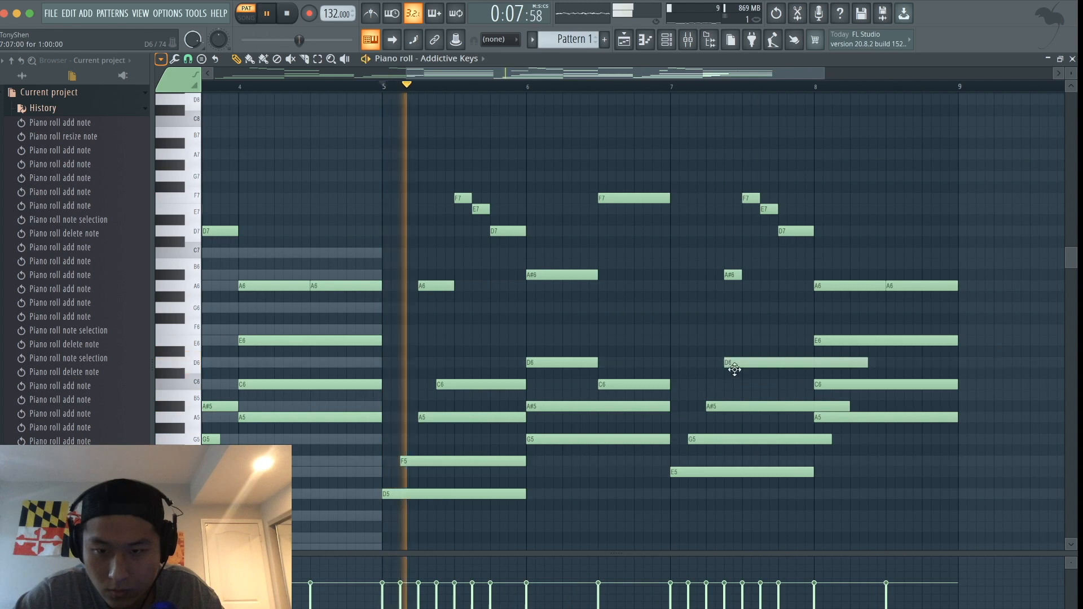
Trim bar 7's D6, A#5 and G5 to end at the start of bar 8, and stop playback
{"action": "left_click_drag", "start_coordinate": [867, 363], "coordinate": [815, 363]}
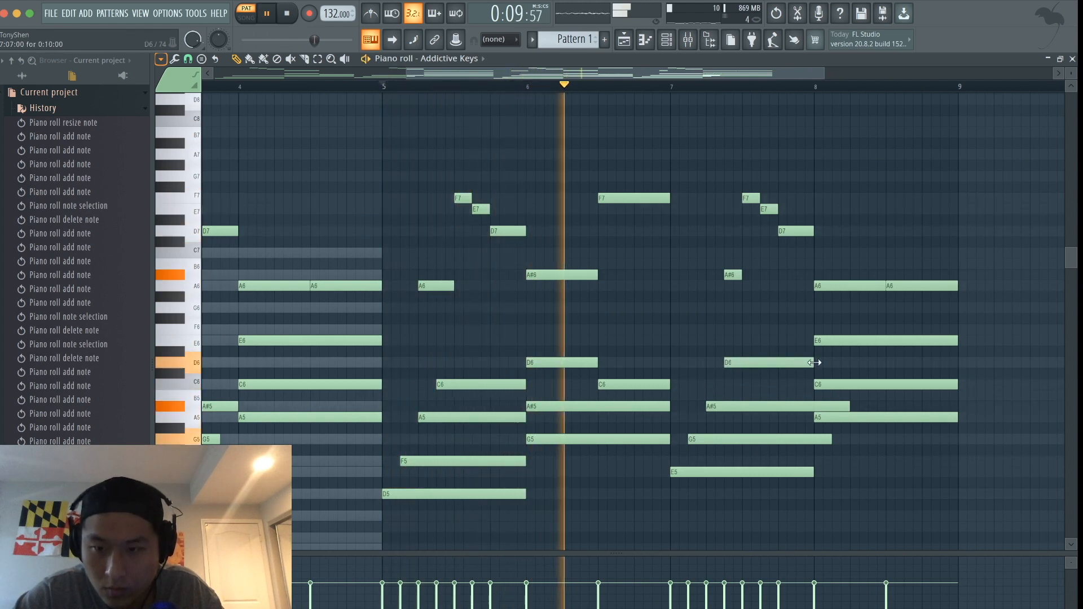
{"action": "left_click_drag", "start_coordinate": [849, 406], "coordinate": [814, 435]}
{"action": "key", "text": "space"}
In bar 8, replace the second A6 with a half-bar E6, shorten the existing E6 to half a bar, and start playback from bar 5
{"action": "left_click_drag", "start_coordinate": [899, 286], "coordinate": [878, 346]}
{"action": "left_click", "coordinate": [871, 341], "text": "super"}
{"action": "key", "text": "space"}
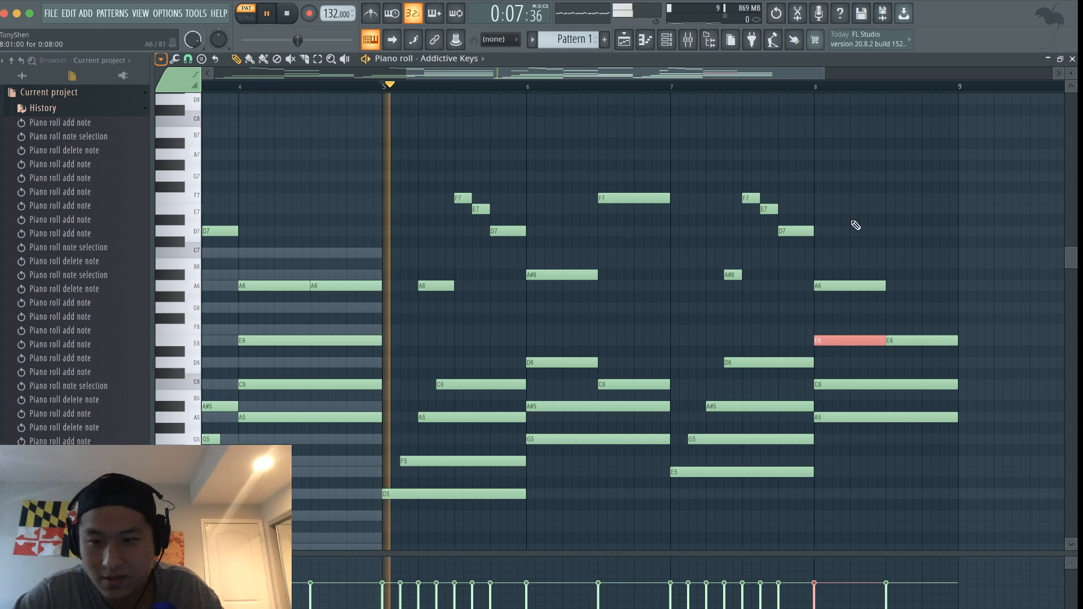
Listen to the full pattern as it loops back to bar 1, and stop playback
{"action": "scroll", "coordinate": [825, 154], "scroll_direction": "down", "scroll_amount": 2}
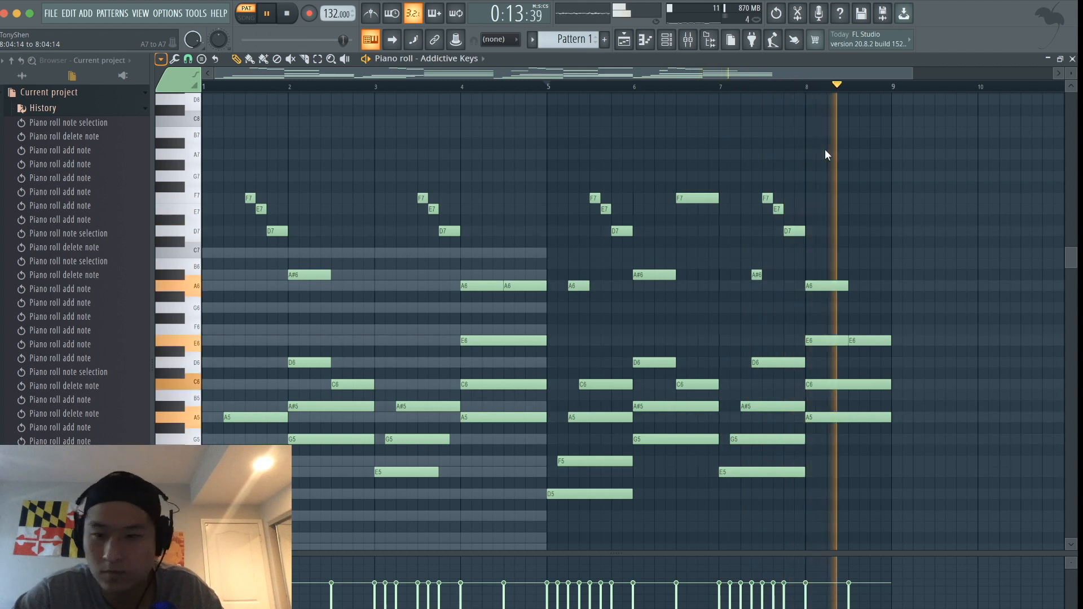
{"action": "scroll", "coordinate": [825, 149], "scroll_direction": "down", "scroll_amount": 1}
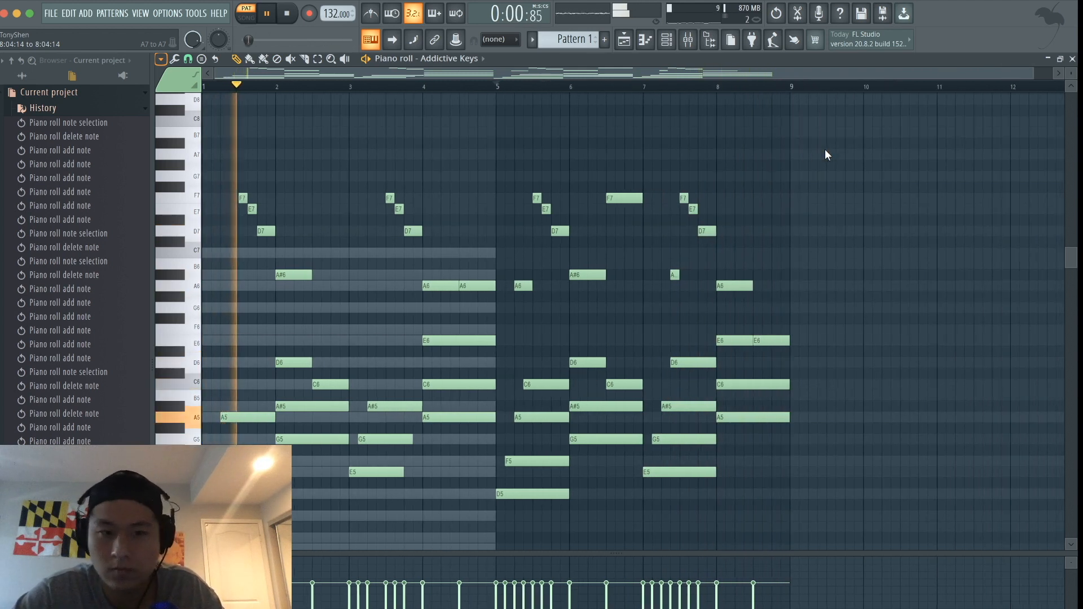
{"action": "scroll", "coordinate": [400, 265], "scroll_direction": "down", "scroll_amount": 1}
{"action": "scroll", "coordinate": [404, 268], "scroll_direction": "down", "scroll_amount": 2}
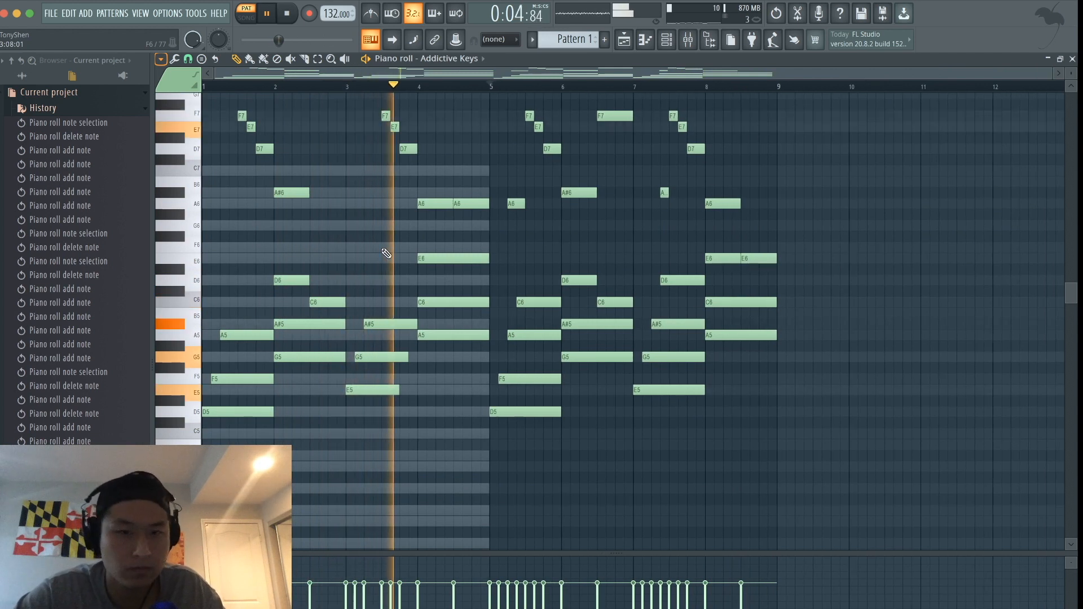
{"action": "scroll", "coordinate": [386, 254], "scroll_direction": "up", "scroll_amount": 3}
{"action": "scroll", "coordinate": [386, 254], "scroll_direction": "up", "scroll_amount": 2, "text": "ctrl"}
{"action": "scroll", "coordinate": [386, 253], "scroll_direction": "down", "scroll_amount": 2, "text": "ctrl"}
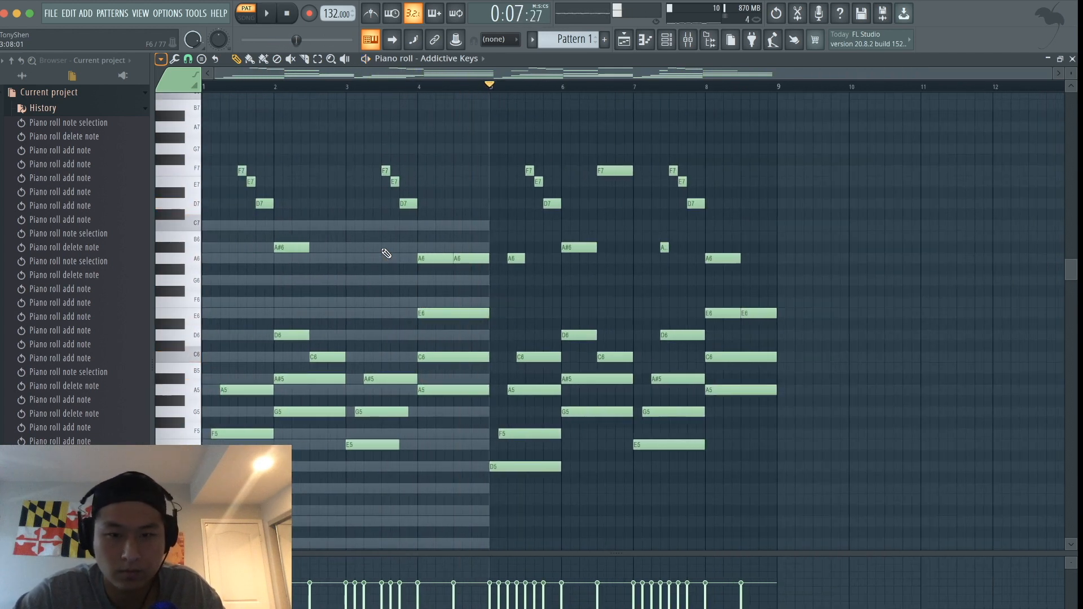
{"action": "key", "text": "space"}
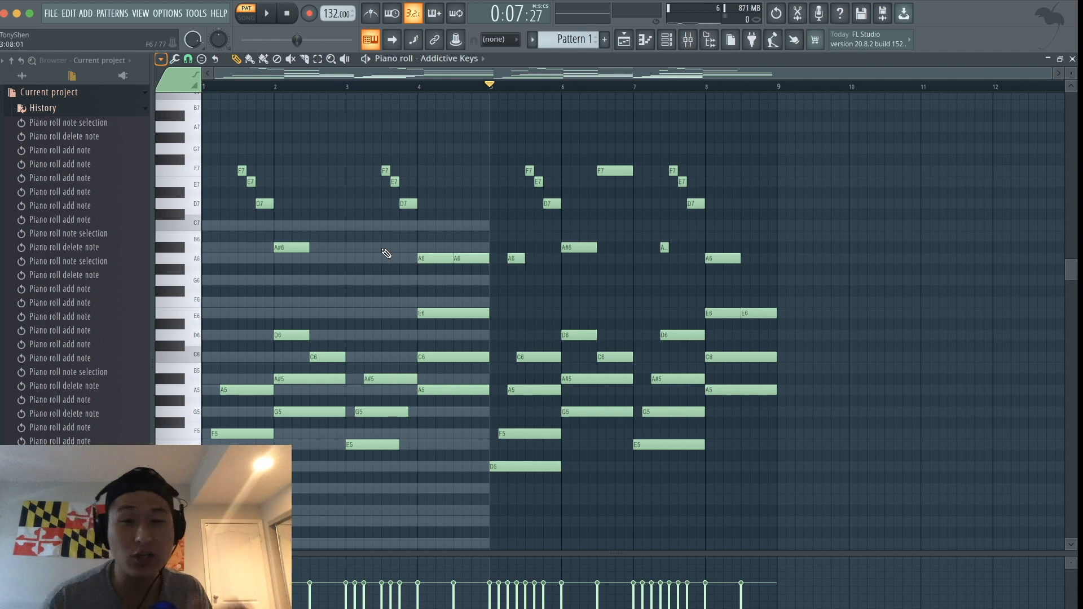
{"action": "scroll", "coordinate": [384, 251], "scroll_direction": "up", "scroll_amount": 3}
{"action": "scroll", "coordinate": [384, 252], "scroll_direction": "up", "scroll_amount": 1}
{"action": "scroll", "coordinate": [384, 252], "scroll_direction": "left", "scroll_amount": 3}
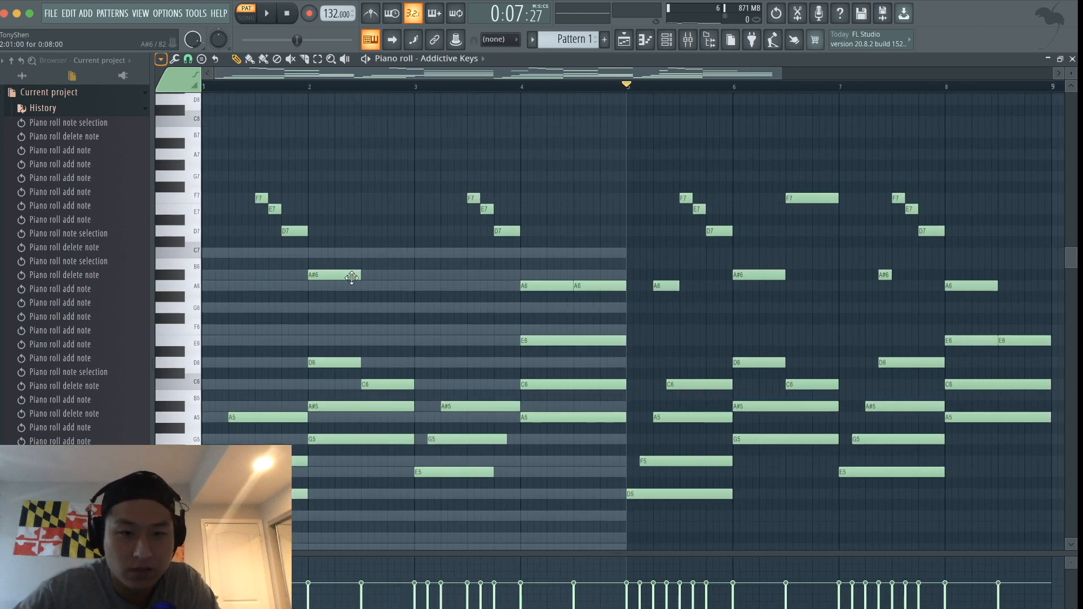
{"action": "left_click_drag", "start_coordinate": [260, 261], "coordinate": [261, 190]}
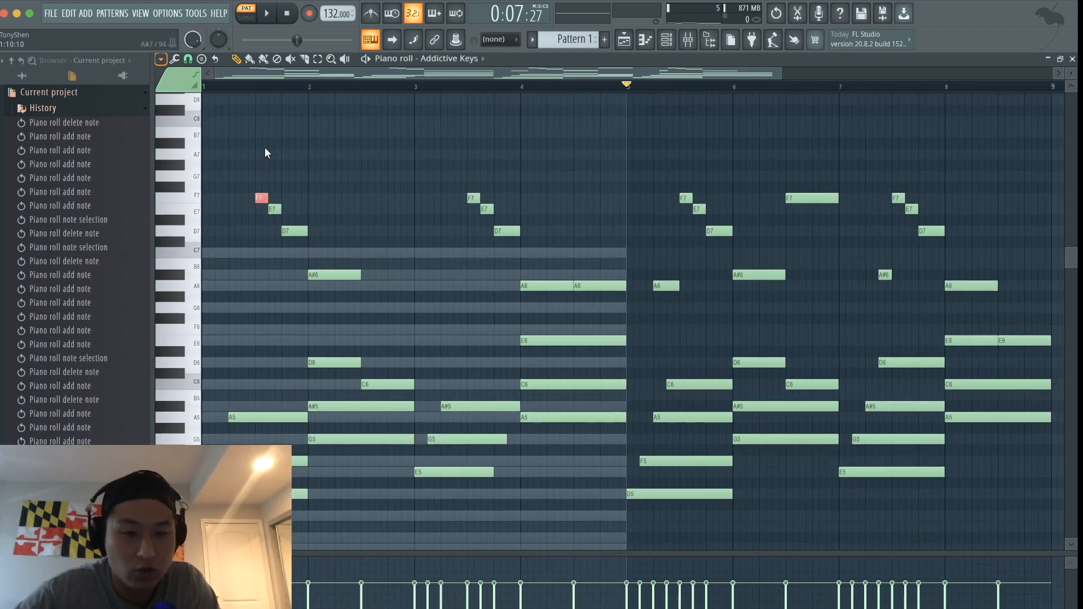
{"action": "scroll", "coordinate": [266, 151], "scroll_direction": "up", "scroll_amount": 3}
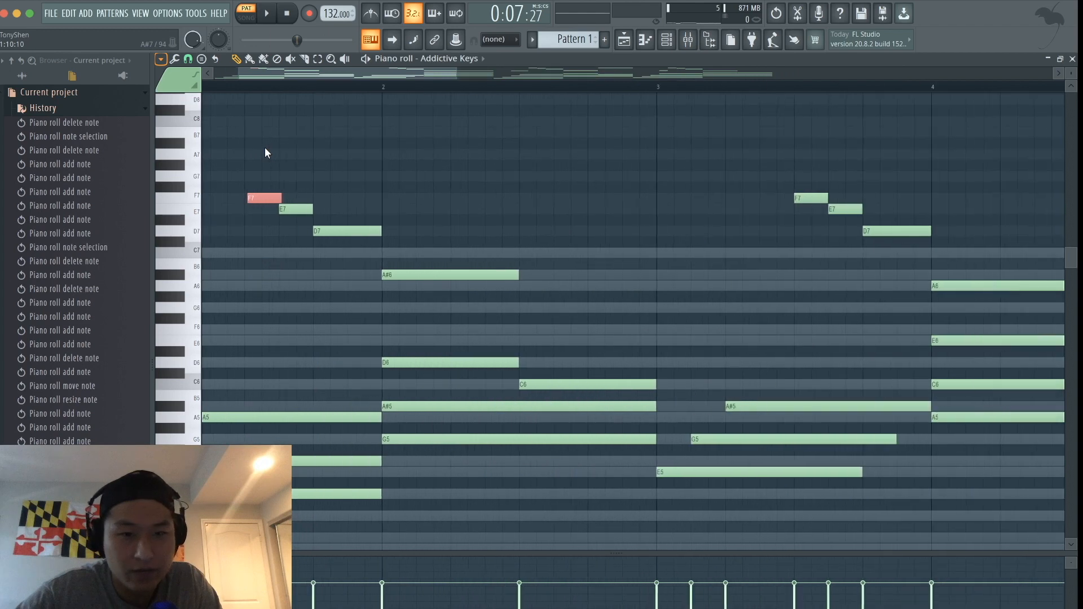
{"action": "scroll", "coordinate": [266, 149], "scroll_direction": "down", "scroll_amount": 3}
{"action": "left_click_drag", "start_coordinate": [265, 148], "coordinate": [259, 235]}
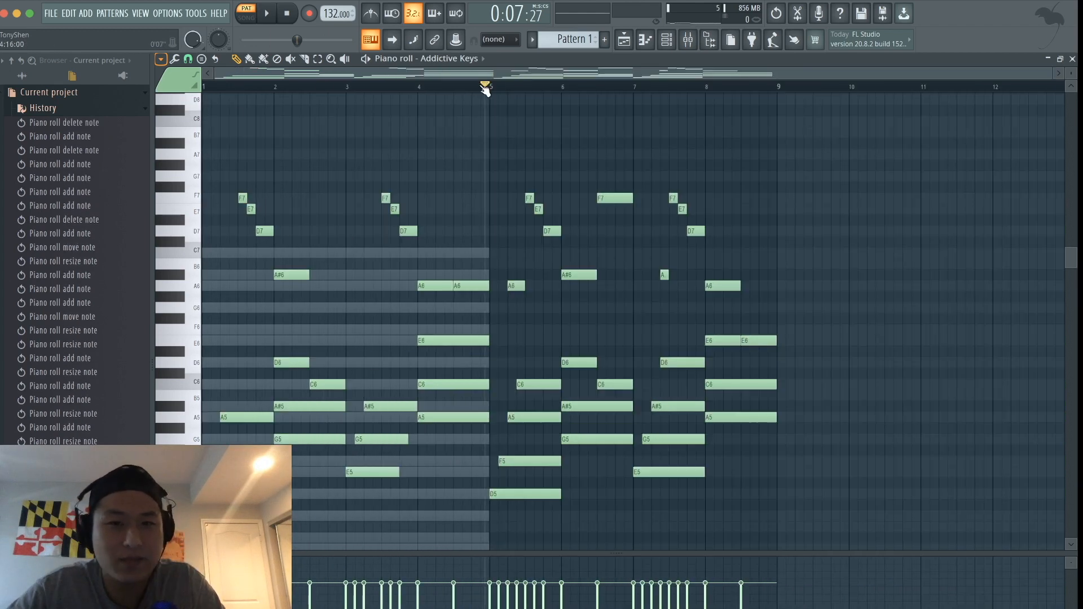
Return the playhead to the pattern start and strum the pattern's chords with a start time strength of 0:02
{"action": "left_click_drag", "start_coordinate": [485, 89], "coordinate": [192, 112]}
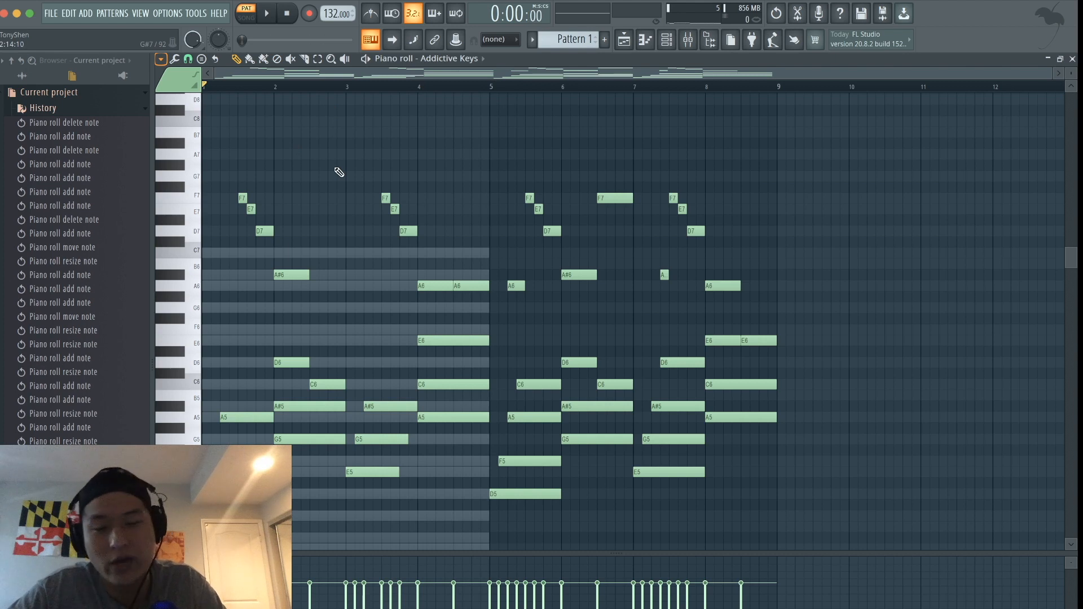
{"action": "scroll", "coordinate": [339, 172], "scroll_direction": "up", "scroll_amount": 3}
{"action": "scroll", "coordinate": [339, 172], "scroll_direction": "left", "scroll_amount": 3}
{"action": "scroll", "coordinate": [339, 173], "scroll_direction": "down", "scroll_amount": 3}
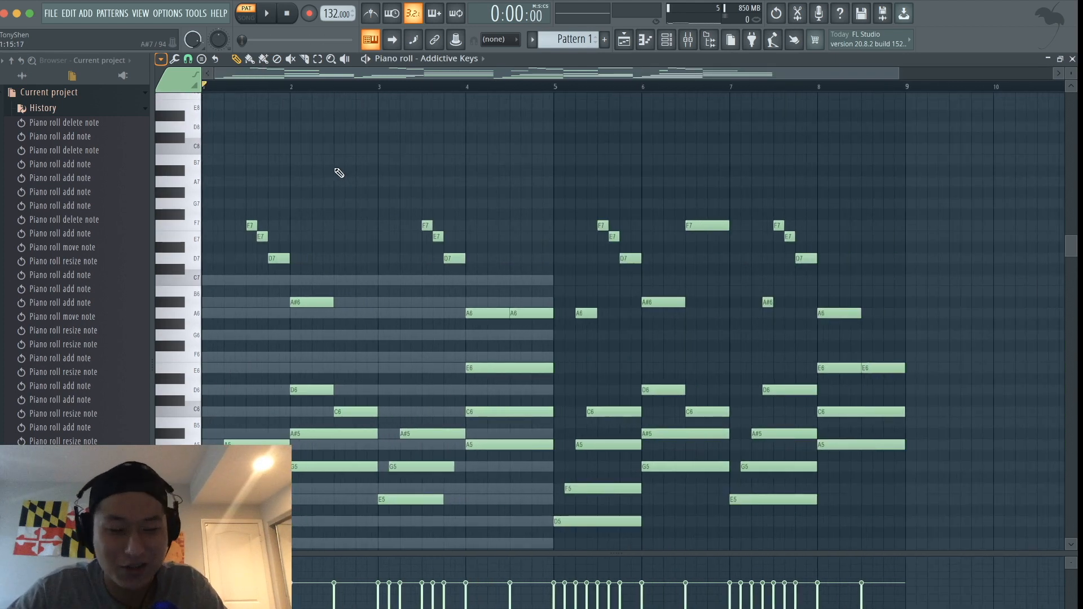
{"action": "scroll", "coordinate": [339, 173], "scroll_direction": "down", "scroll_amount": 1}
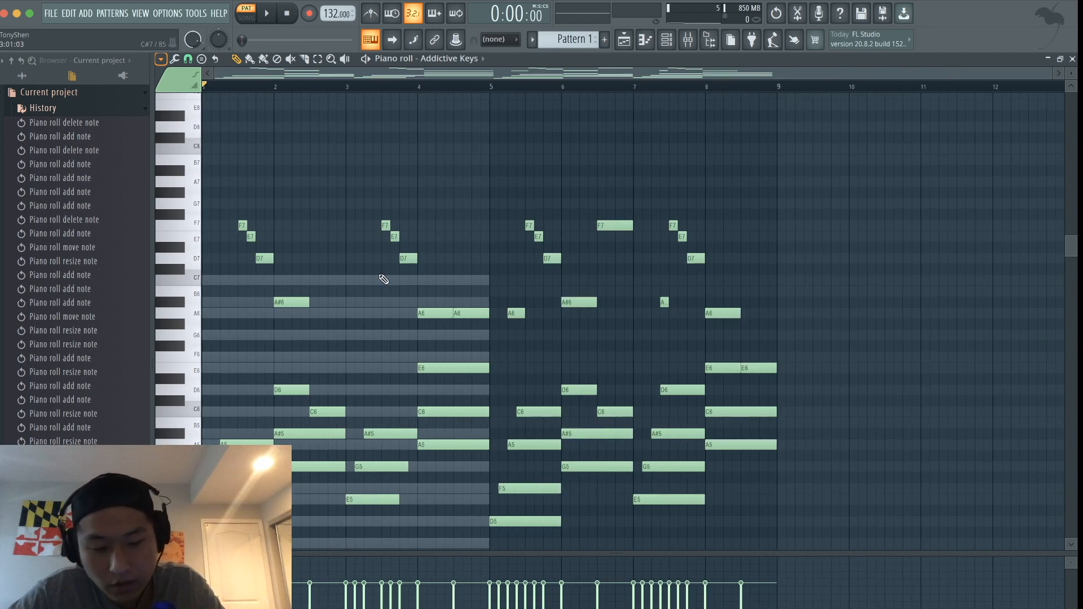
{"action": "key", "text": "alt+s"}
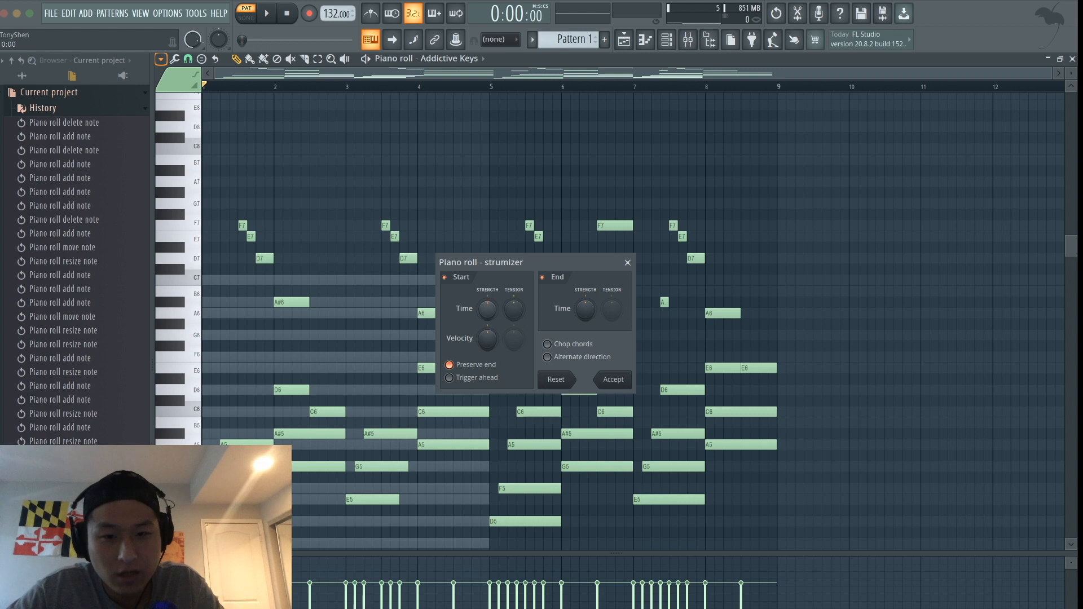
{"action": "mouse_move", "coordinate": [487, 309]}
{"action": "left_mouse_down"}
{"action": "mouse_move", "coordinate": [487, 281]}
{"action": "mouse_move", "coordinate": [487, 311]}
{"action": "mouse_move", "coordinate": [487, 301]}
{"action": "left_mouse_up"}
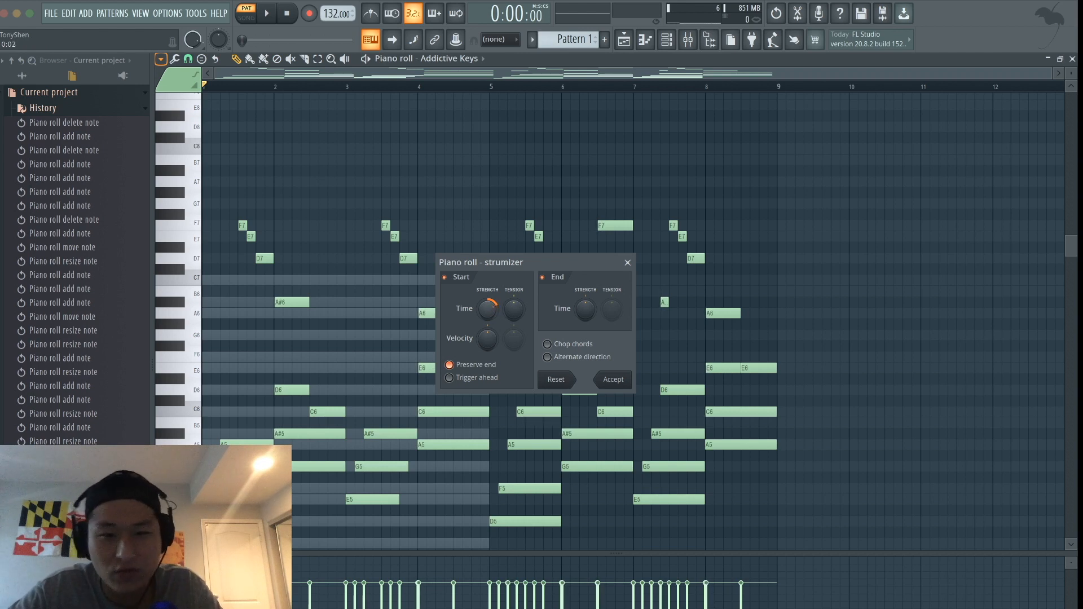
{"action": "left_click_drag", "start_coordinate": [488, 309], "coordinate": [488, 308]}
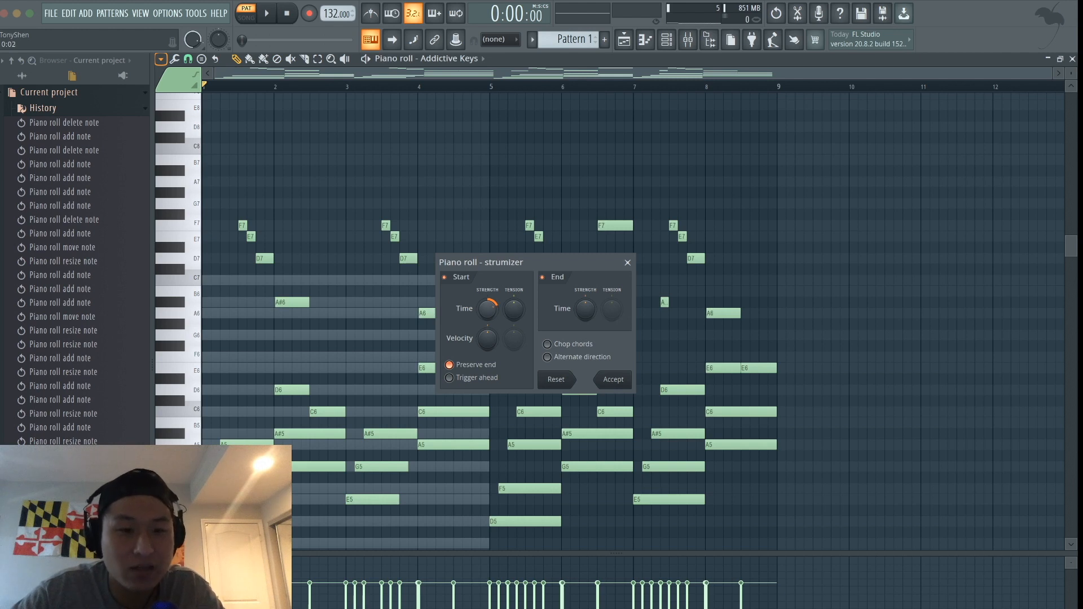
{"action": "left_click", "coordinate": [617, 379]}
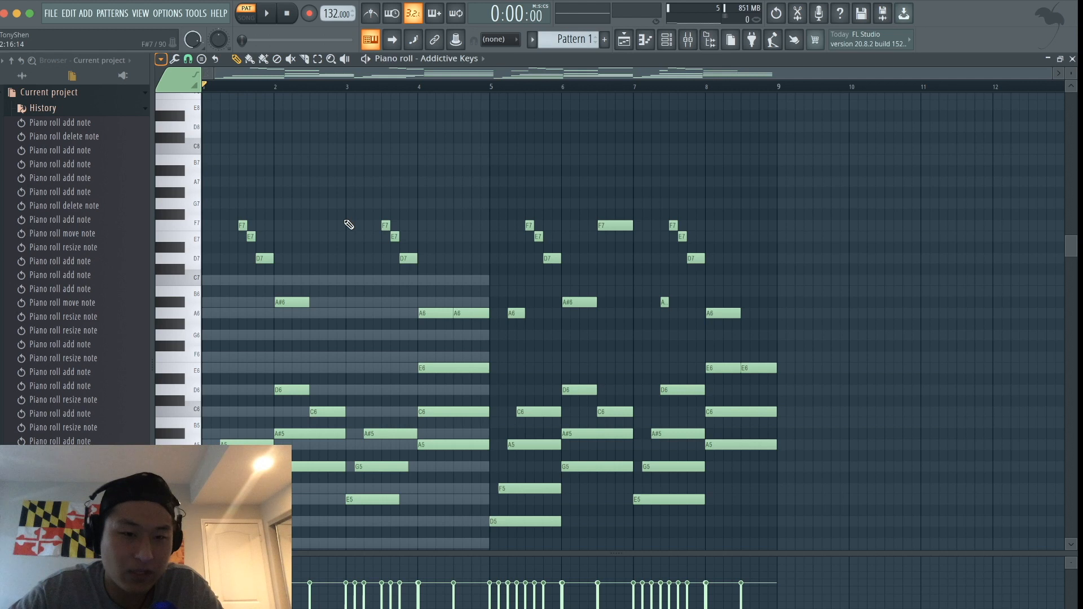
Listen to the strummed pattern, replaying it from bar 2, and stop playback
{"action": "scroll", "coordinate": [348, 224], "scroll_direction": "up", "scroll_amount": 3}
{"action": "scroll", "coordinate": [349, 225], "scroll_direction": "left", "scroll_amount": 3}
{"action": "key", "text": "space"}
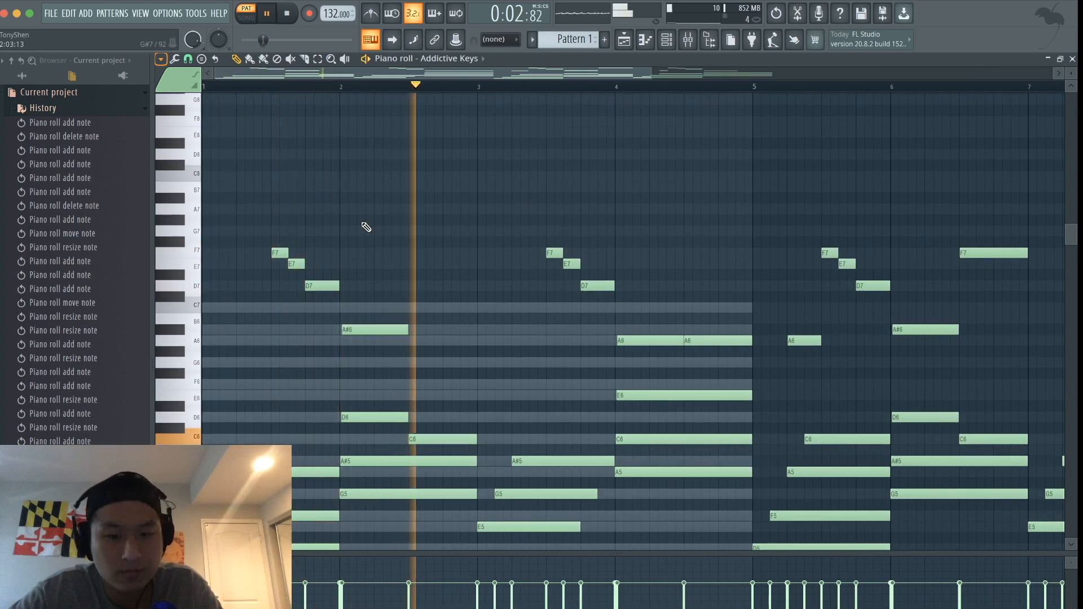
{"action": "scroll", "coordinate": [366, 227], "scroll_direction": "down", "scroll_amount": 2}
{"action": "left_click", "coordinate": [340, 88]}
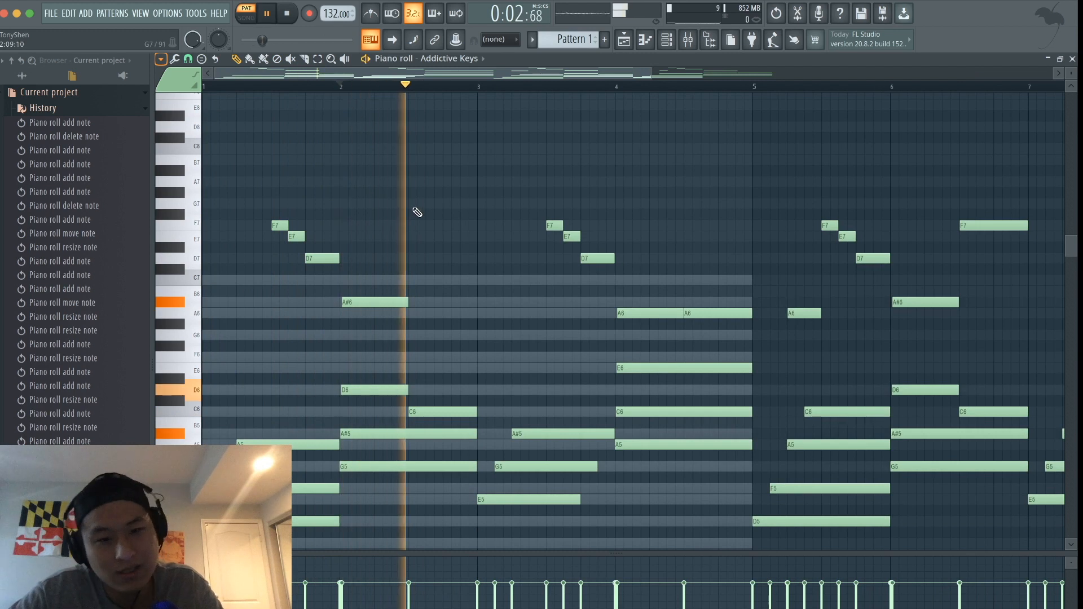
{"action": "key", "text": "space"}
{"action": "scroll", "coordinate": [417, 213], "scroll_direction": "down", "scroll_amount": 3}
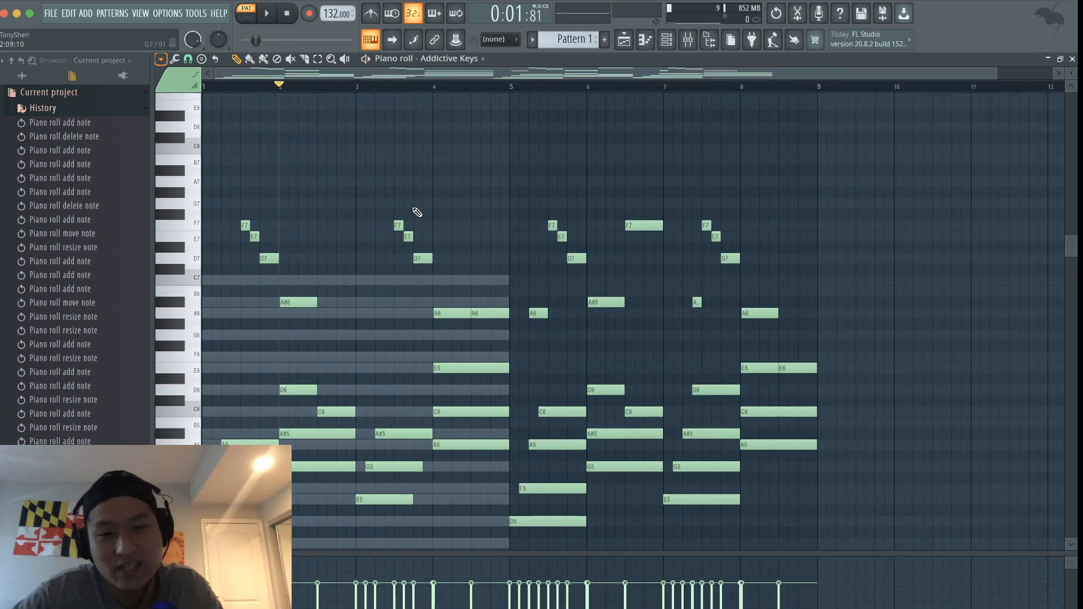
{"action": "key", "text": "space"}
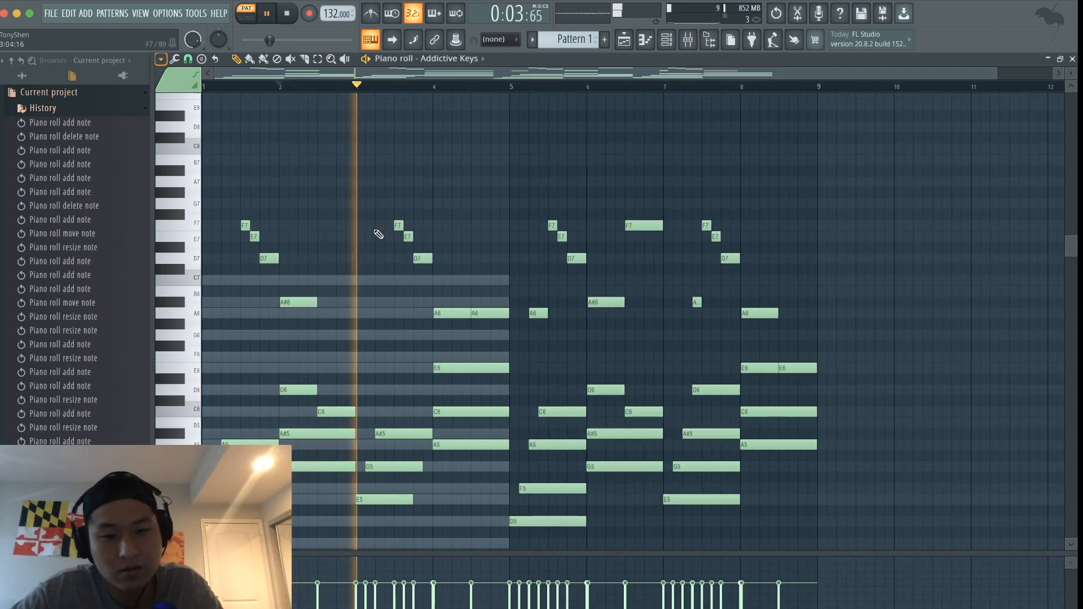
{"action": "scroll", "coordinate": [435, 341], "scroll_direction": "up", "scroll_amount": 2}
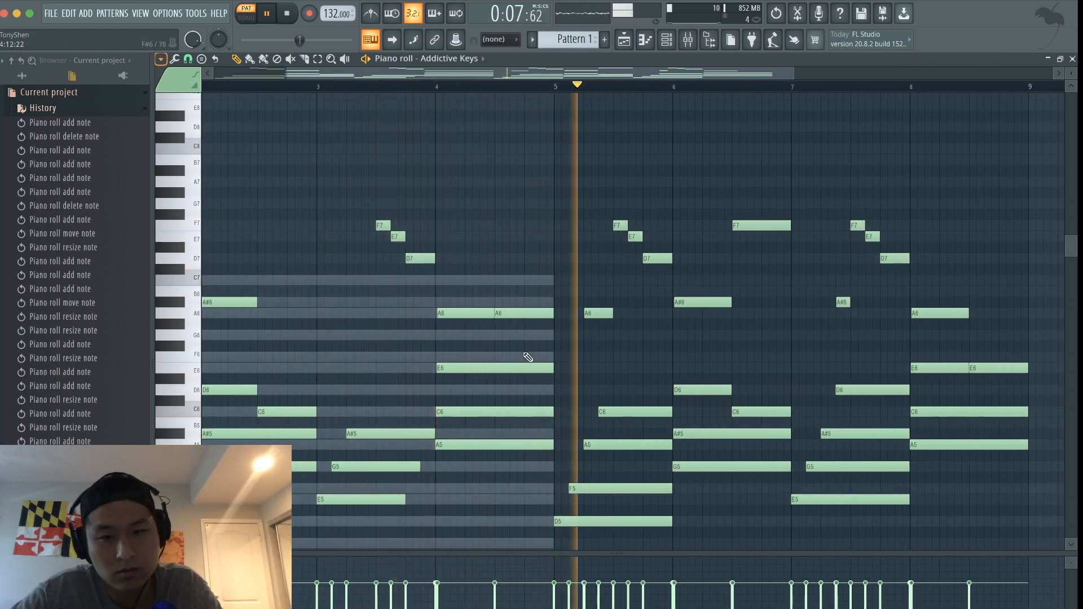
{"action": "scroll", "coordinate": [528, 358], "scroll_direction": "down", "scroll_amount": 2}
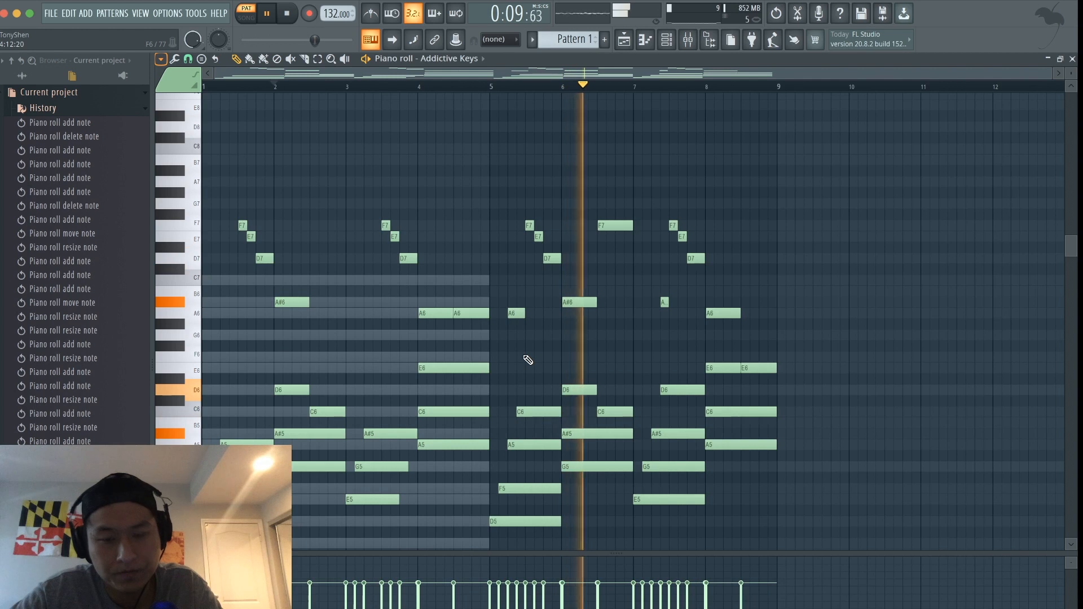
{"action": "key", "text": "space"}
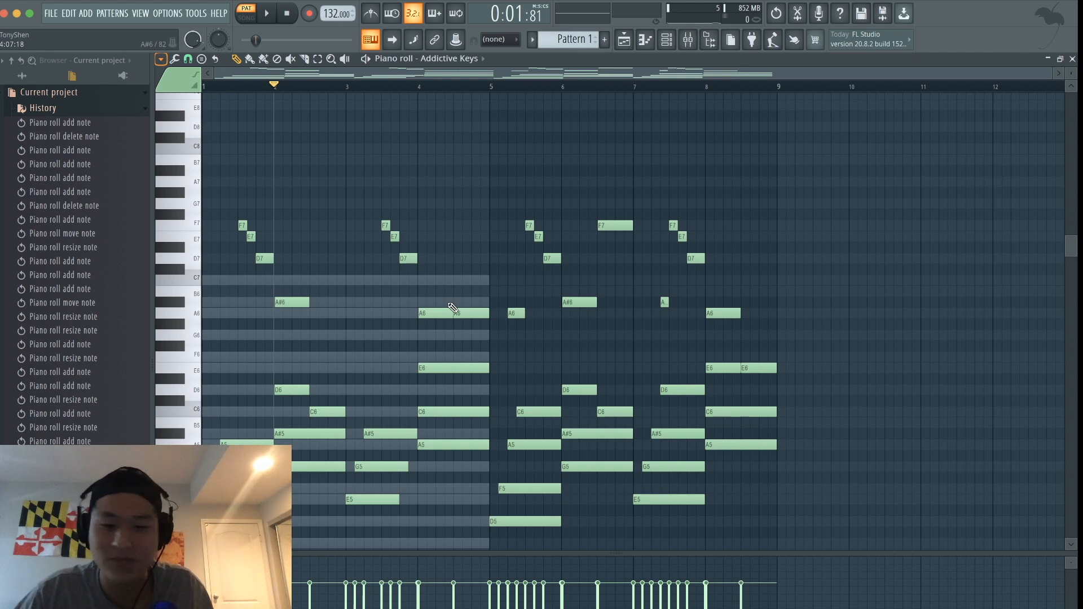
Save the project, and randomize the notes' velocity by 20% with no pan randomization
{"action": "key", "text": "super+s"}
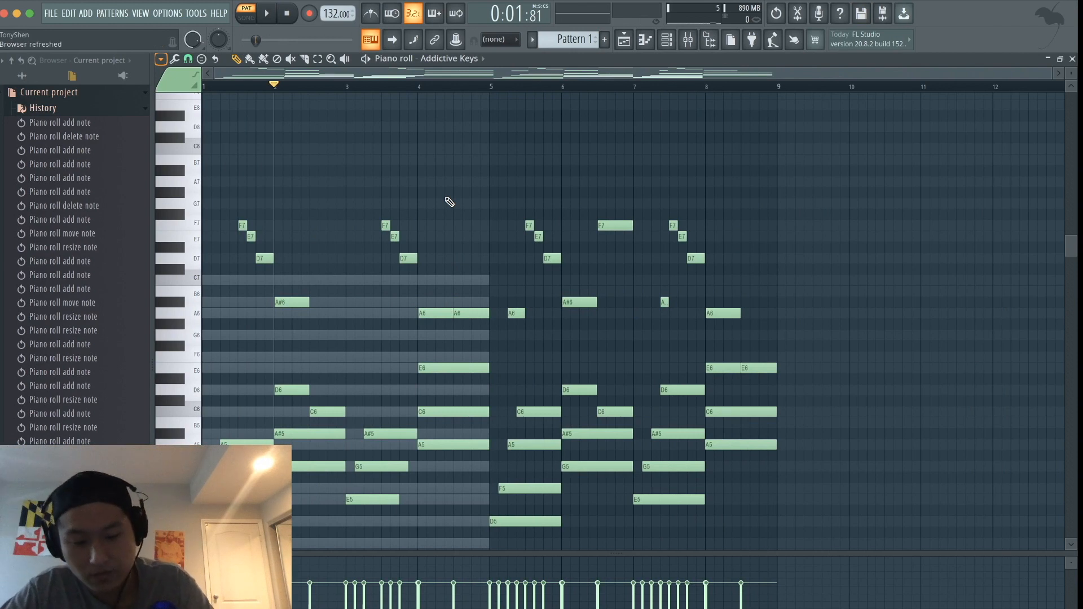
{"action": "key", "text": "alt+r"}
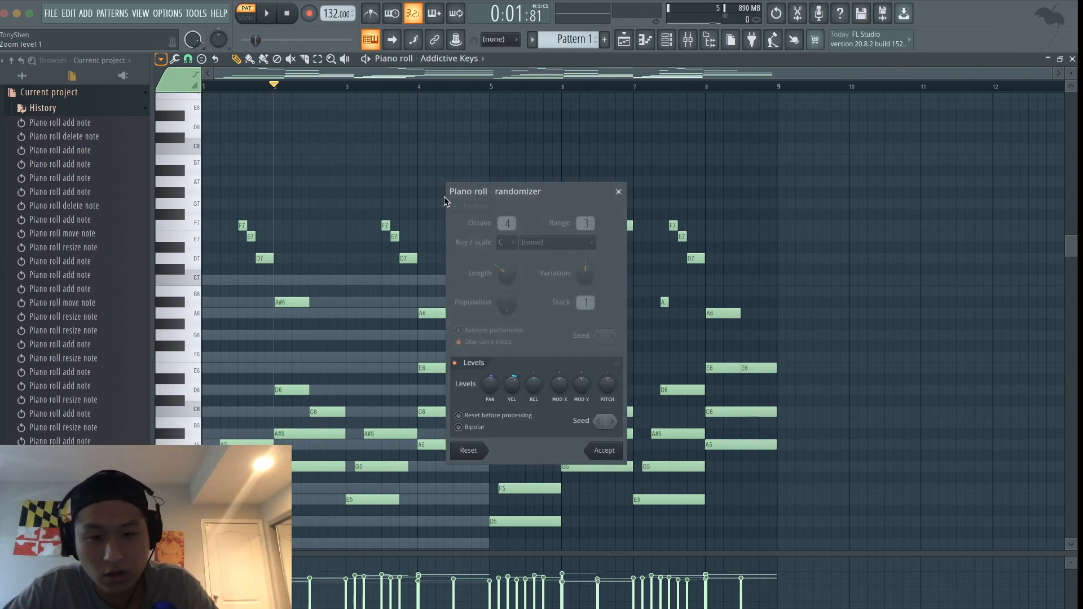
{"action": "left_click_drag", "start_coordinate": [489, 385], "coordinate": [523, 386]}
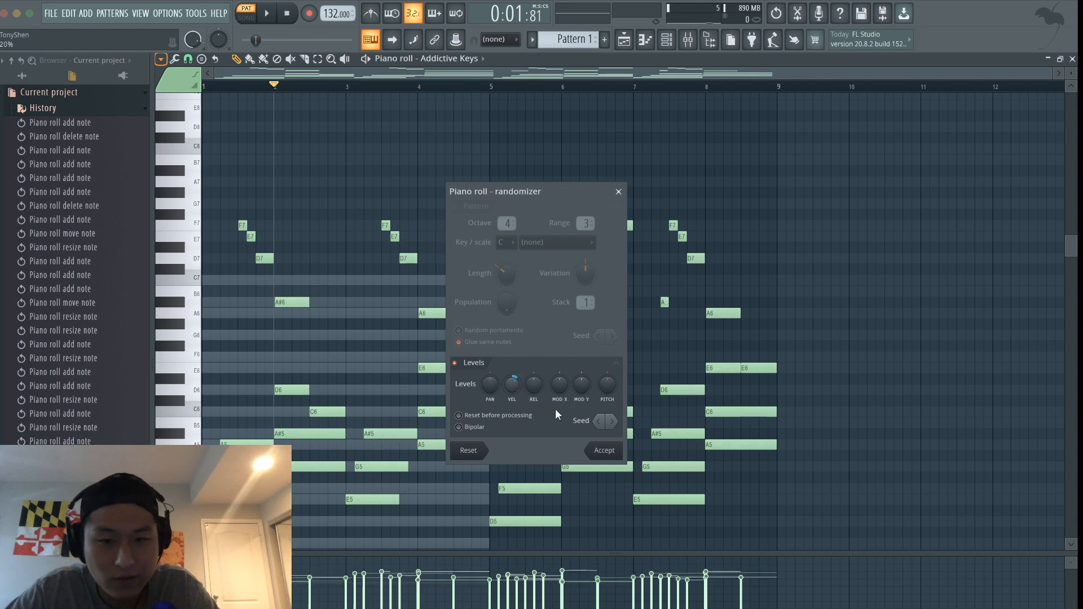
{"action": "left_click", "coordinate": [604, 450]}
Play the pattern from bar 1 to hear the randomized velocities, and stop playback
{"action": "left_click", "coordinate": [218, 87]}
{"action": "key", "text": "space"}
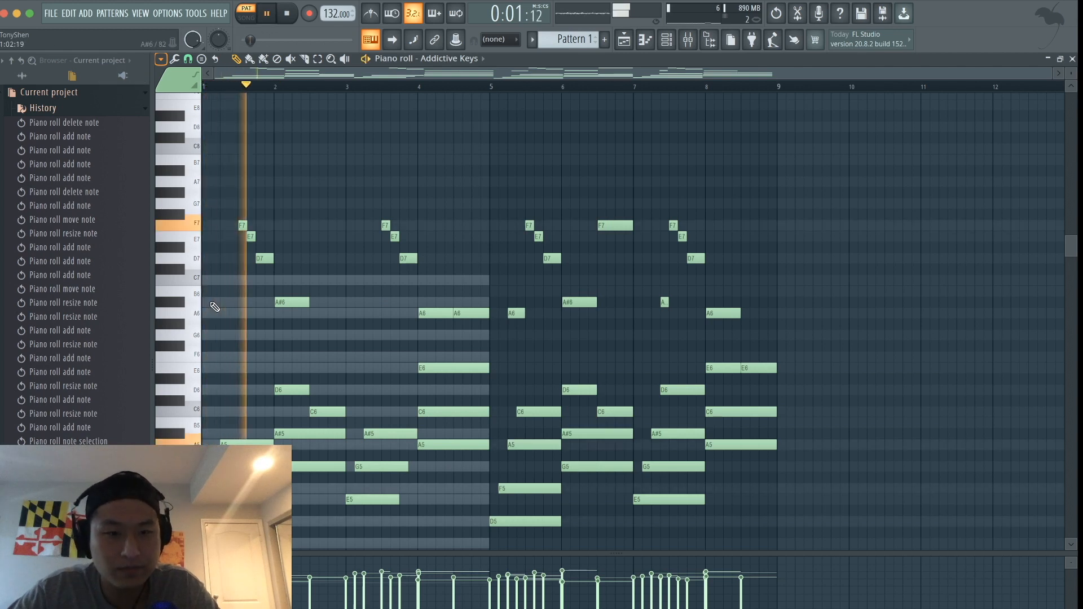
{"action": "key", "text": "space"}
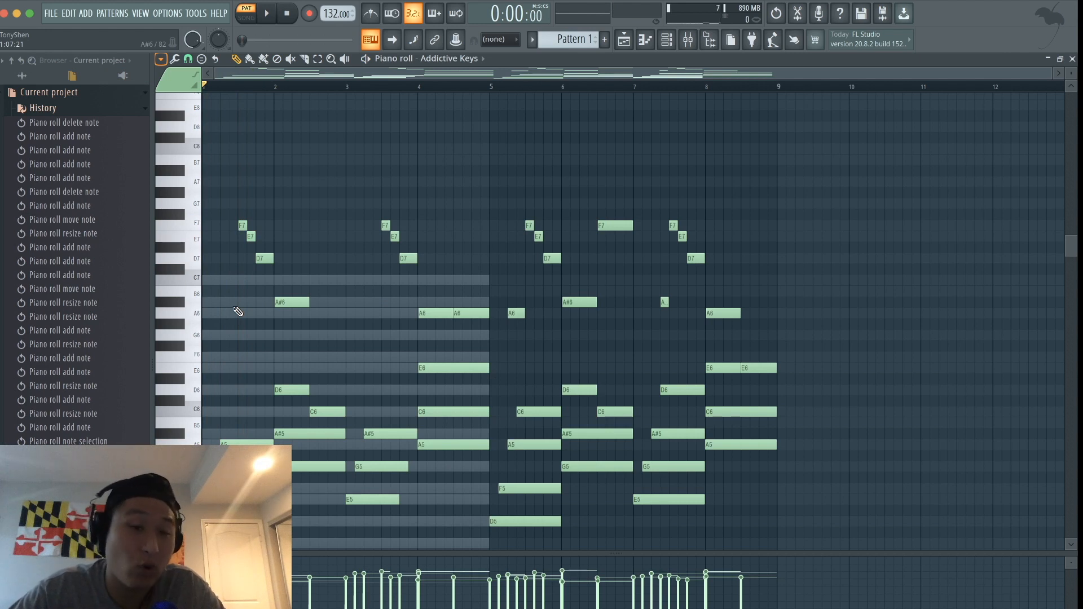
{"action": "key", "text": "space"}
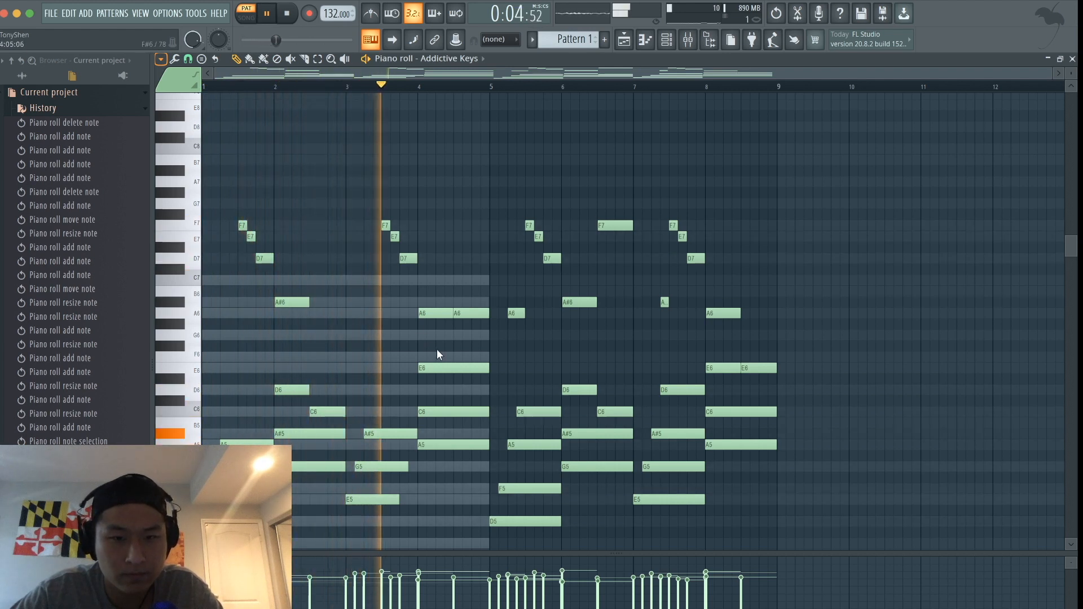
{"action": "scroll", "coordinate": [437, 349], "scroll_direction": "up", "scroll_amount": 3}
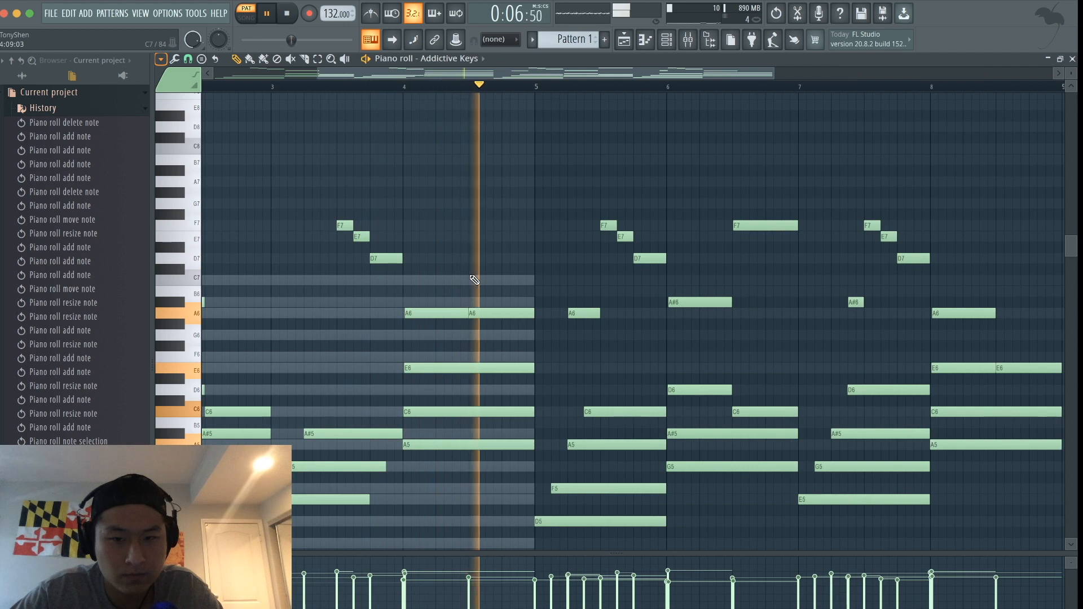
{"action": "scroll", "coordinate": [474, 279], "scroll_direction": "down", "scroll_amount": 3}
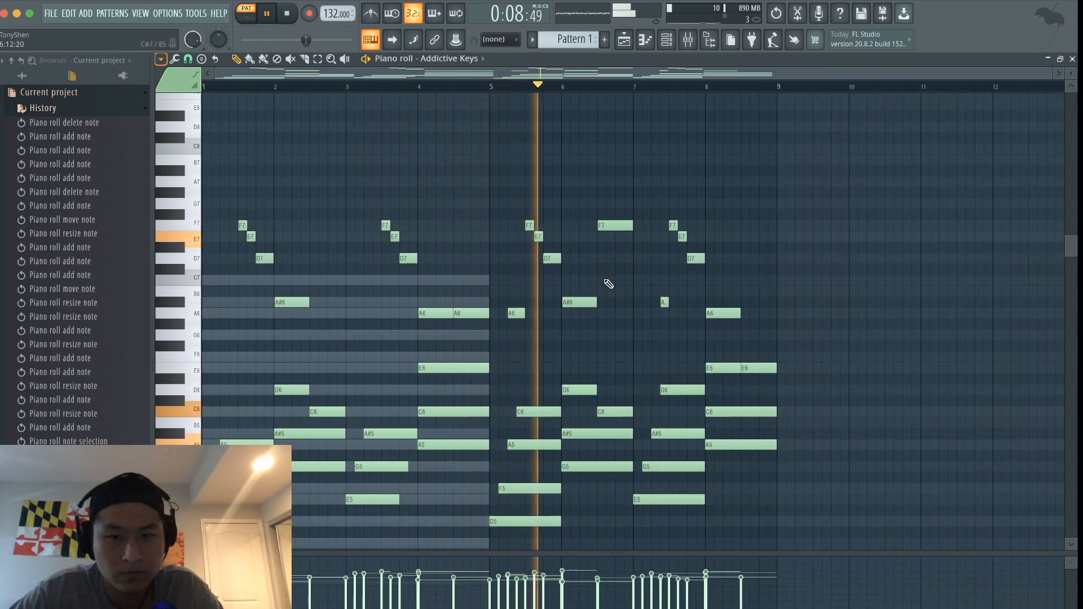
{"action": "scroll", "coordinate": [598, 285], "scroll_direction": "up", "scroll_amount": 1}
{"action": "scroll", "coordinate": [600, 284], "scroll_direction": "down", "scroll_amount": 1}
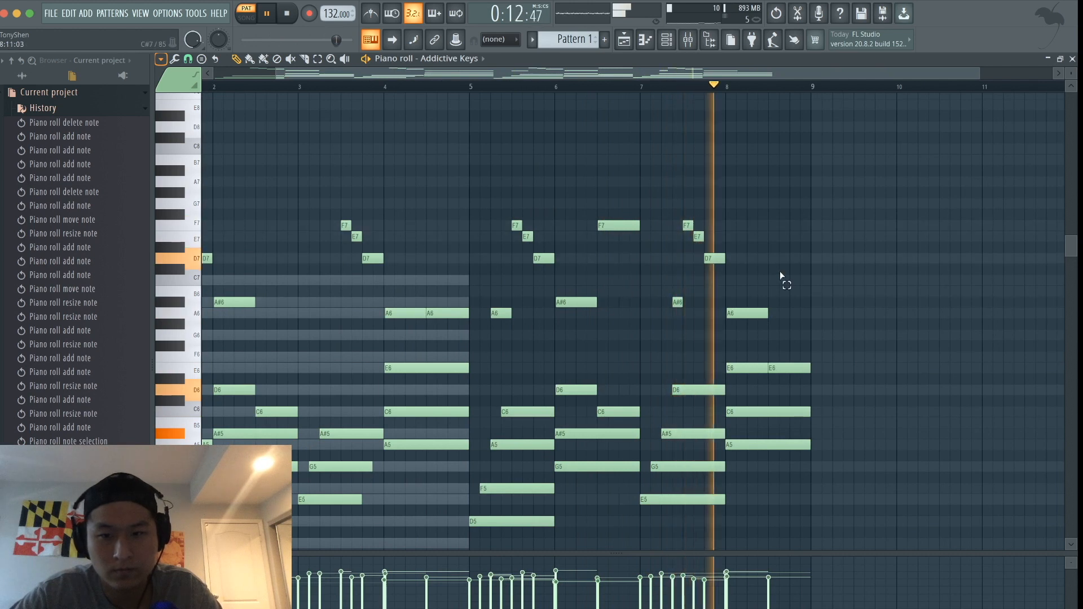
{"action": "key", "text": "space"}
Route Addictive Keys to mixer insert 1 and play the pattern briefly to check its signal
{"action": "left_click", "coordinate": [669, 42]}
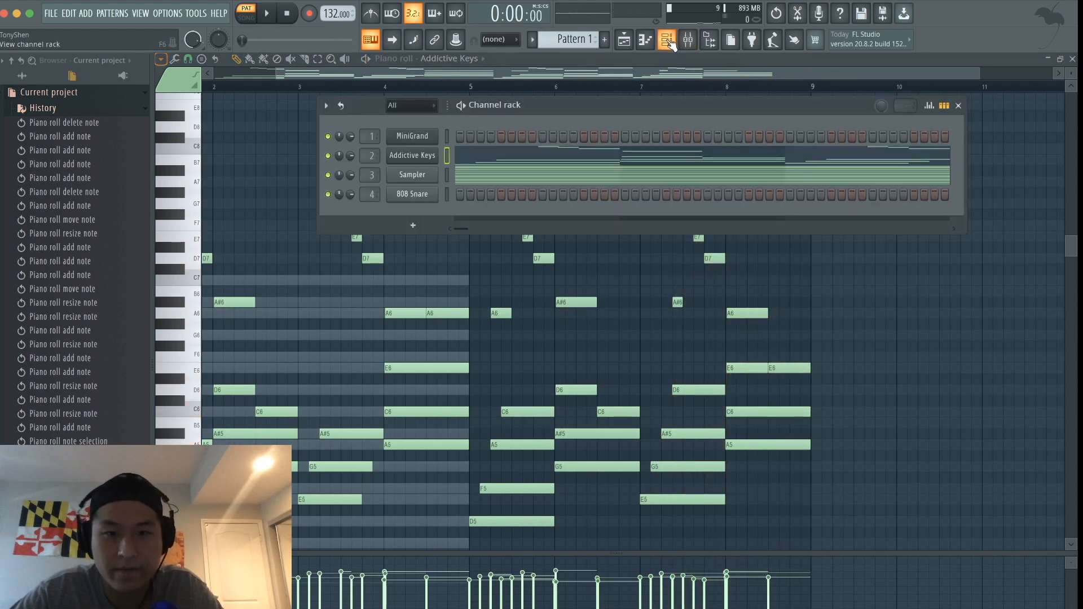
{"action": "left_click", "coordinate": [679, 42]}
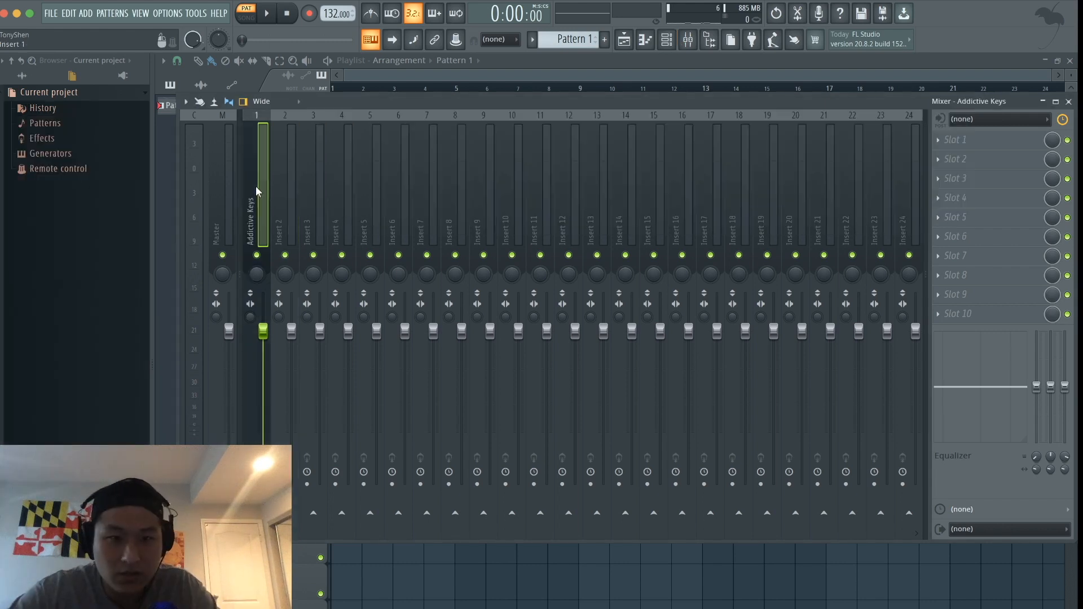
{"action": "key", "text": "space"}
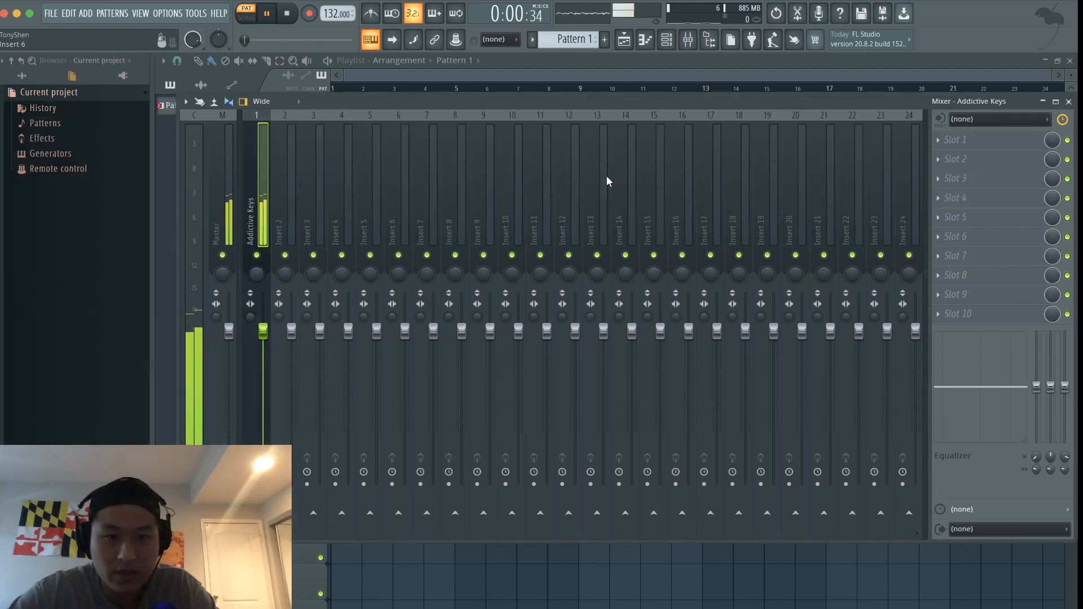
{"action": "key", "text": "space"}
Load Fruity Parametric EQ 2 on the Addictive Keys mixer track and make band 1 a high pass at about 273 Hz, checking it with playback
{"action": "left_click", "coordinate": [979, 141]}
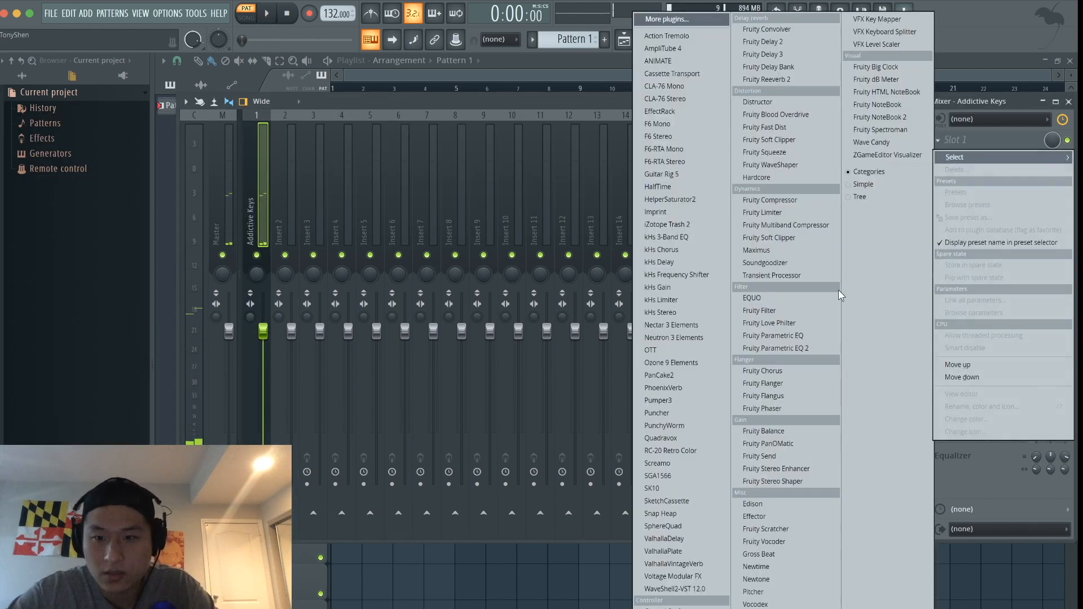
{"action": "left_click", "coordinate": [780, 349]}
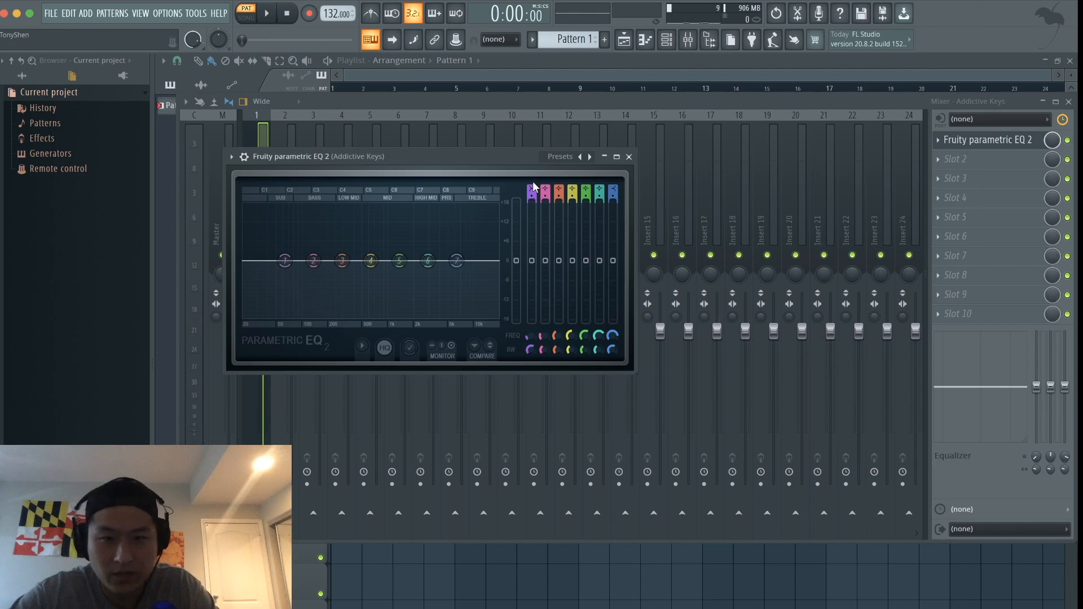
{"action": "mouse_move", "coordinate": [532, 188]}
{"action": "left_mouse_down"}
{"action": "mouse_move", "coordinate": [532, 200]}
{"action": "mouse_move", "coordinate": [531, 185]}
{"action": "left_mouse_up"}
{"action": "left_click_drag", "start_coordinate": [285, 261], "coordinate": [341, 260]}
{"action": "key", "text": "space"}
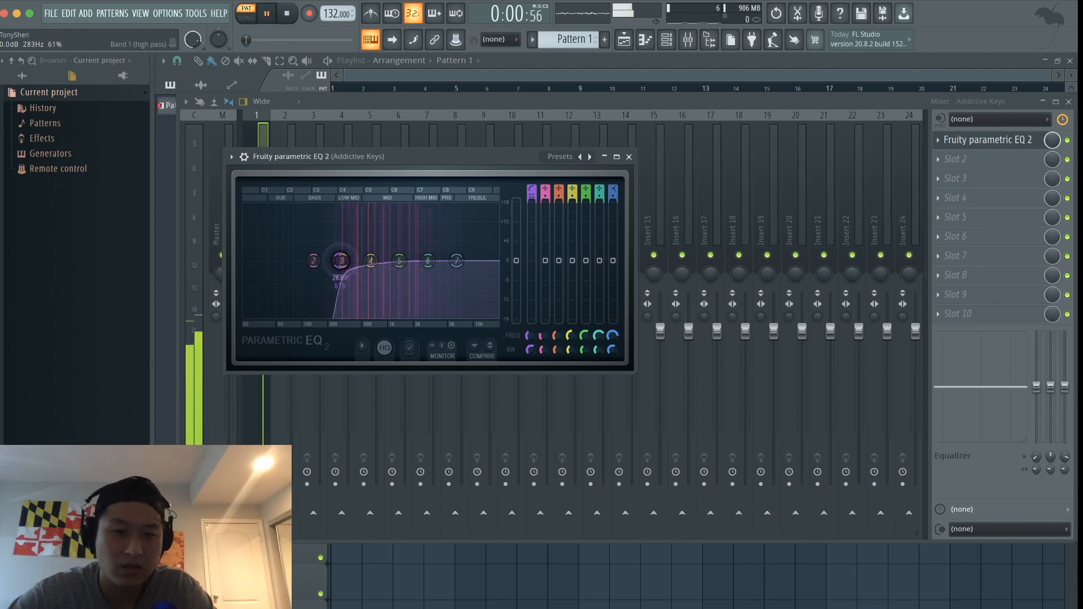
{"action": "key", "text": "space"}
{"action": "mouse_move", "coordinate": [340, 260]}
{"action": "left_mouse_down"}
{"action": "mouse_move", "coordinate": [299, 260]}
{"action": "mouse_move", "coordinate": [339, 260]}
{"action": "left_mouse_up"}
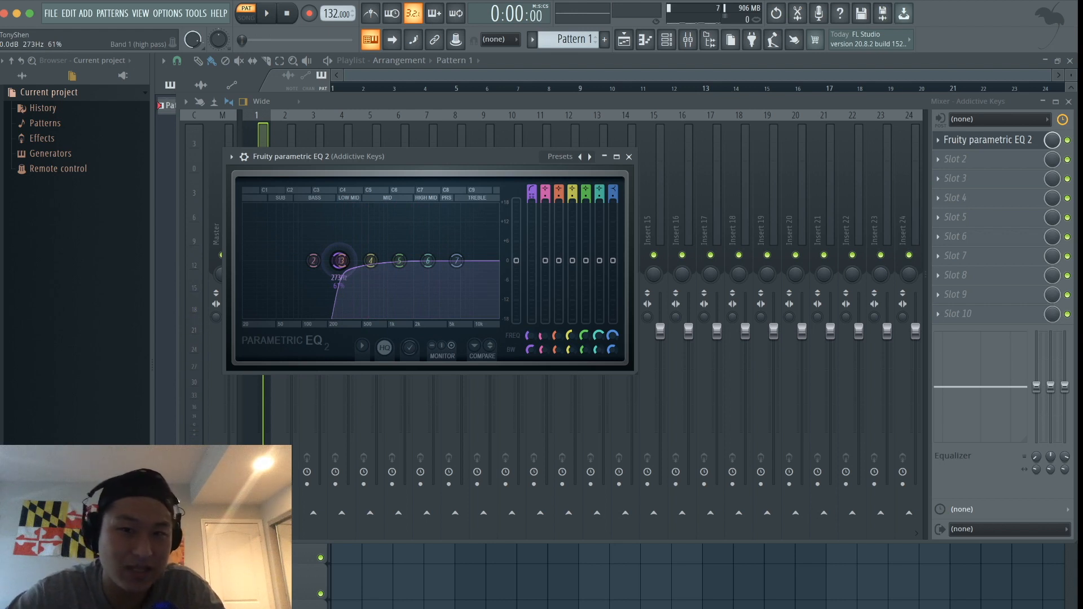
{"action": "key", "text": "space"}
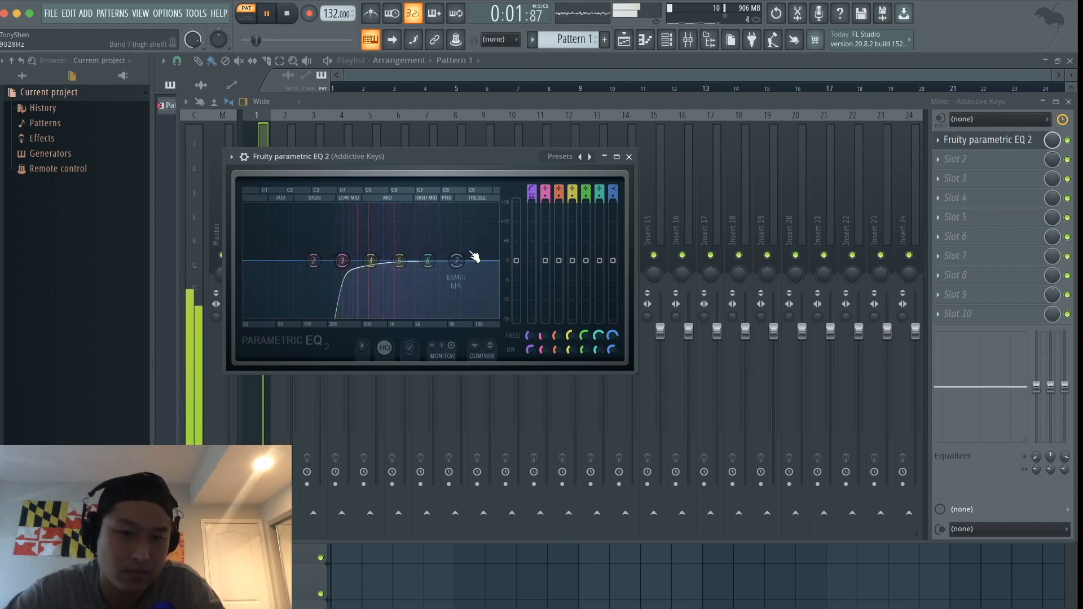
Stop playback, close the EQ, and load Fruity Reeverb 2 in slot 2 of the Addictive Keys mixer track
{"action": "key", "text": "space"}
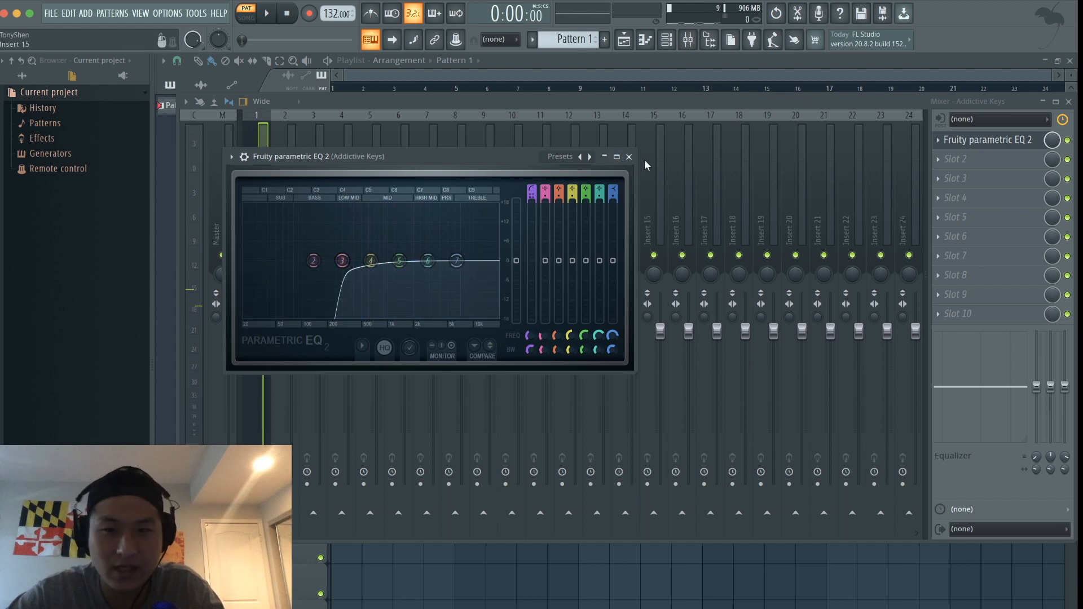
{"action": "left_click", "coordinate": [629, 156]}
{"action": "left_click", "coordinate": [956, 159]}
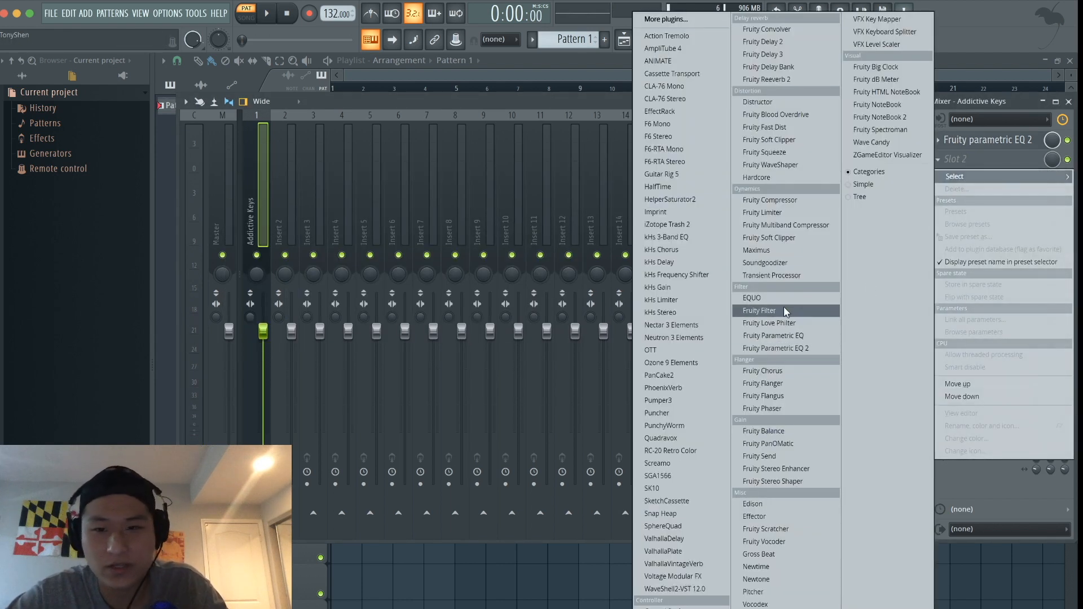
{"action": "left_click_drag", "start_coordinate": [805, 78], "coordinate": [805, 76]}
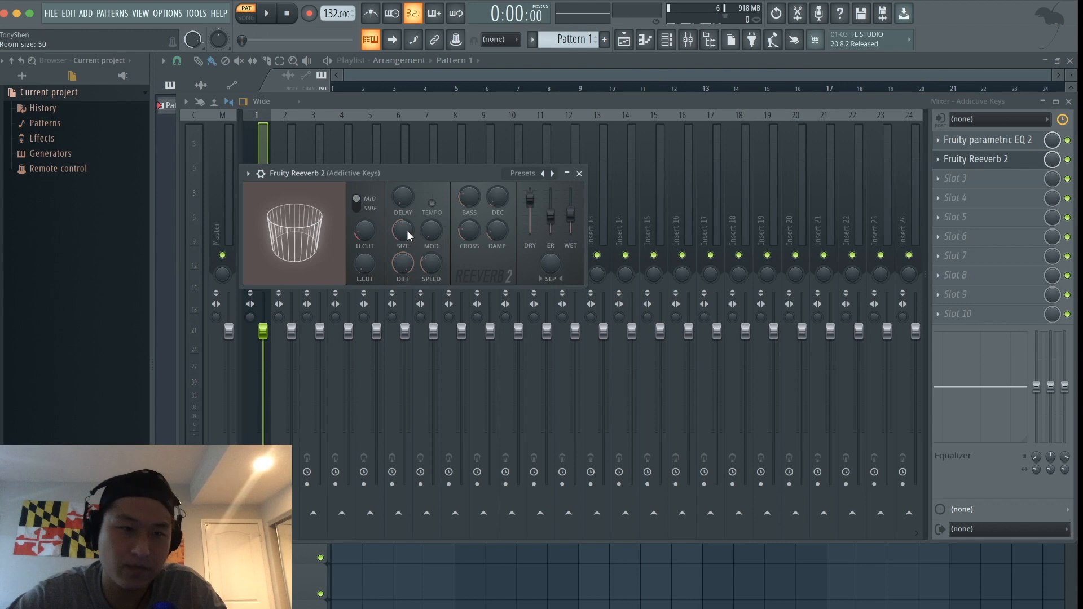
Enlarge the reverb's room size and set its wet level to 55% while listening to the pattern
{"action": "mouse_move", "coordinate": [408, 230]}
{"action": "left_mouse_down"}
{"action": "mouse_move", "coordinate": [407, 241]}
{"action": "mouse_move", "coordinate": [408, 214]}
{"action": "left_mouse_up"}
{"action": "key", "text": "space"}
{"action": "left_click_drag", "start_coordinate": [570, 212], "coordinate": [571, 218]}
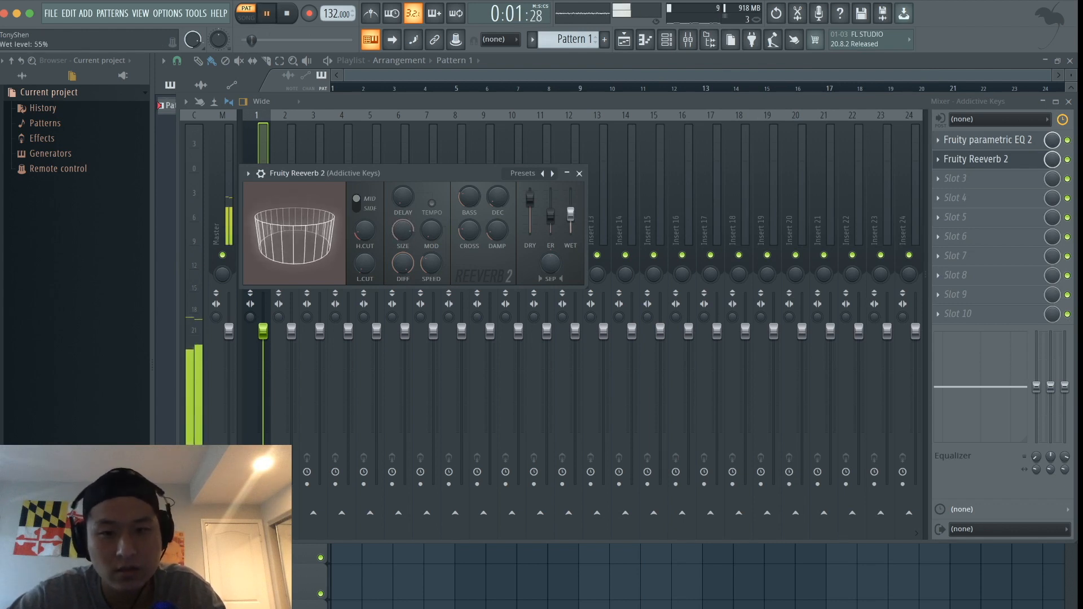
{"action": "left_click", "coordinate": [579, 173]}
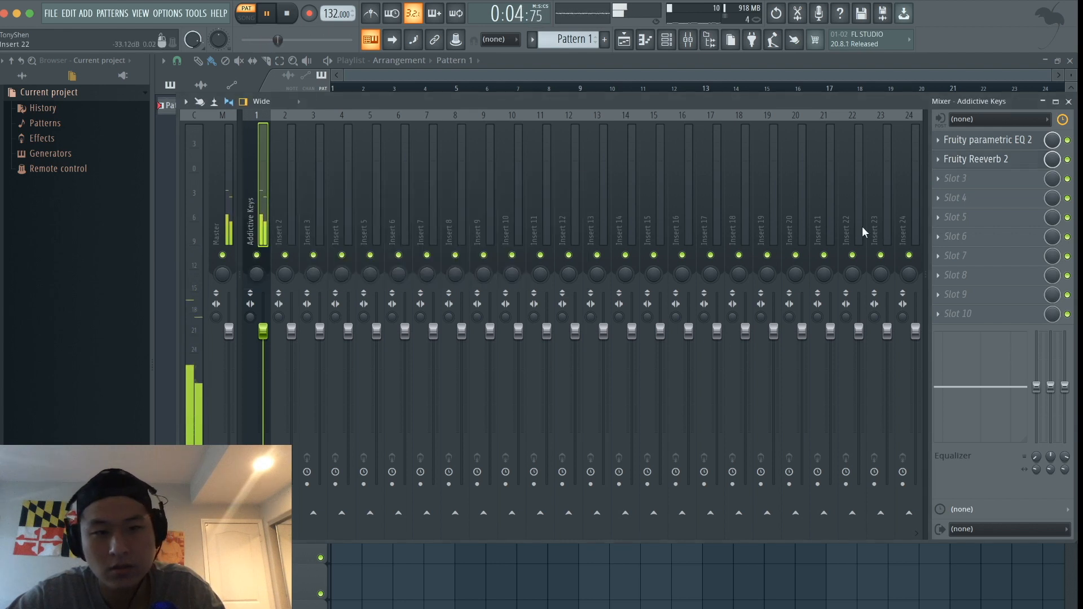
{"action": "key", "text": "space"}
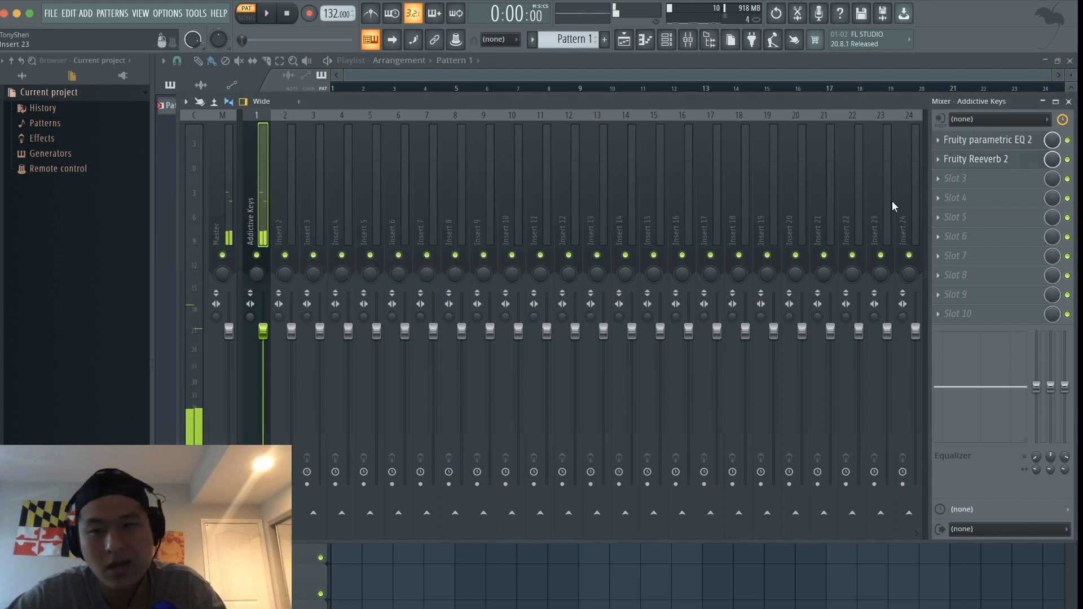
Load SketchCassette in slot 3 of the Addictive Keys mixer track
{"action": "left_click", "coordinate": [1008, 185]}
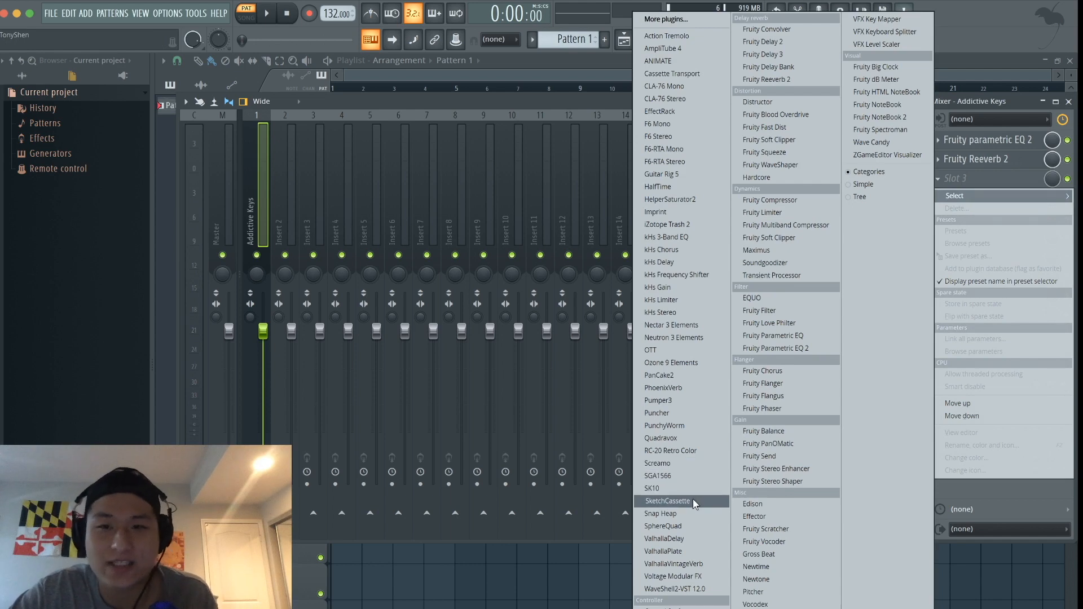
{"action": "left_click", "coordinate": [976, 181]}
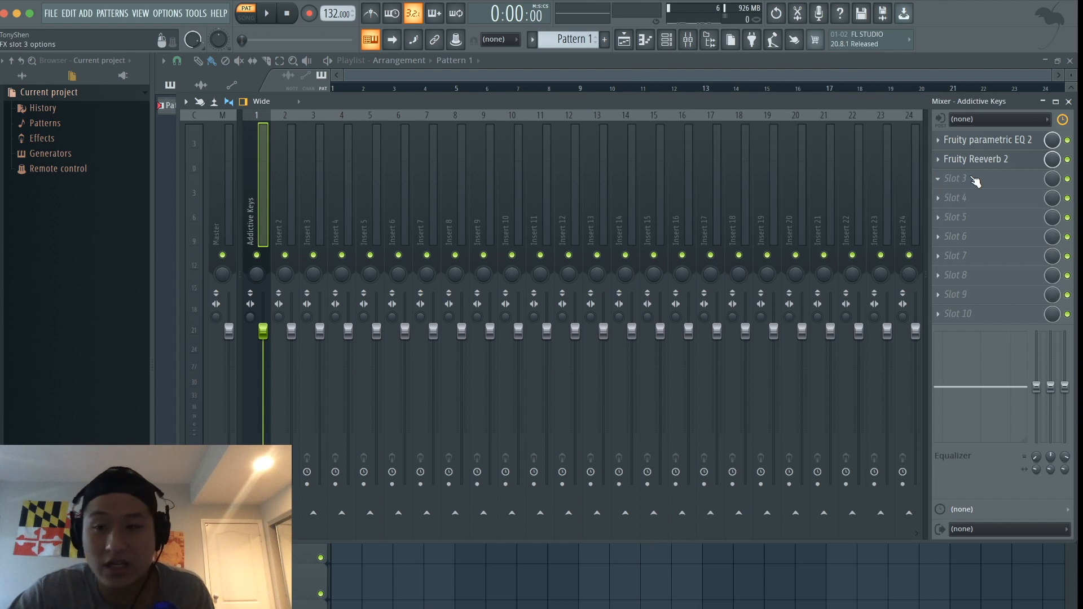
{"action": "left_click", "coordinate": [976, 180]}
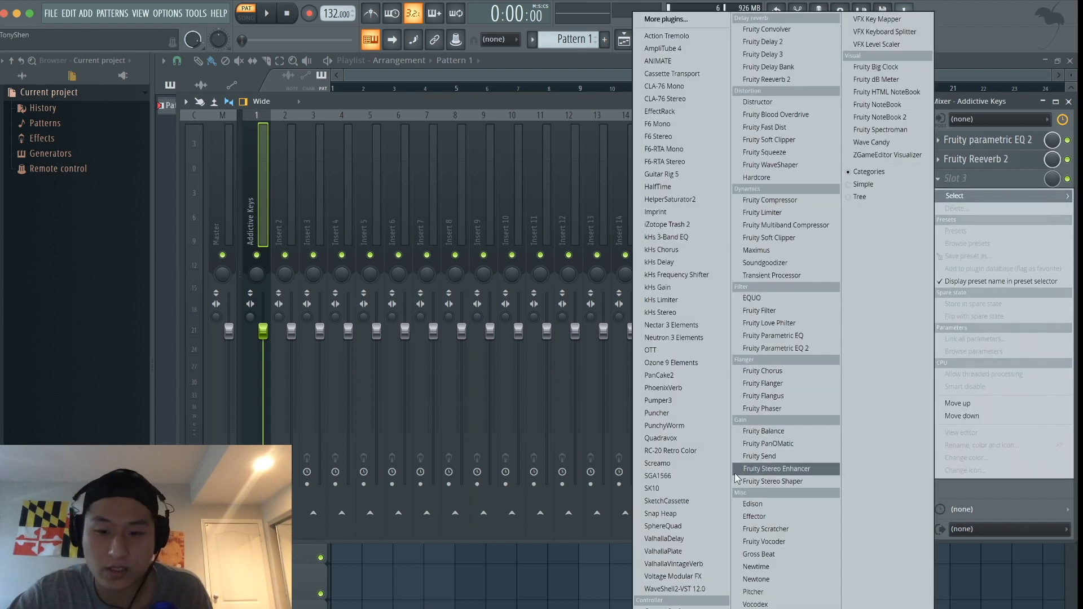
{"action": "left_click", "coordinate": [715, 500]}
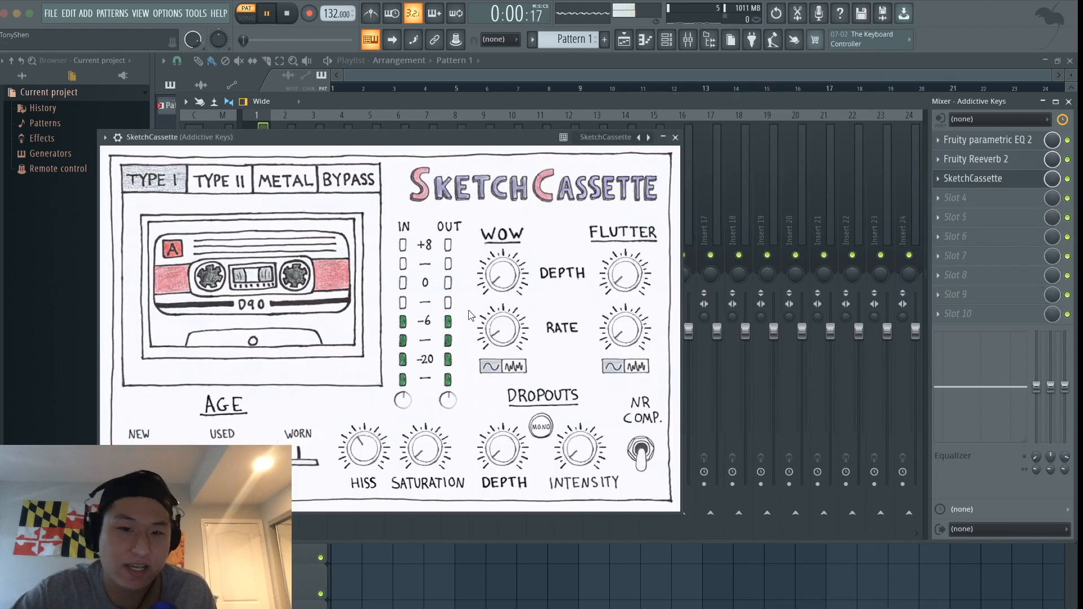
Turn SketchCassette's tape hiss down to -96 and choose the Type II tape
{"action": "left_click_drag", "start_coordinate": [363, 450], "coordinate": [362, 479]}
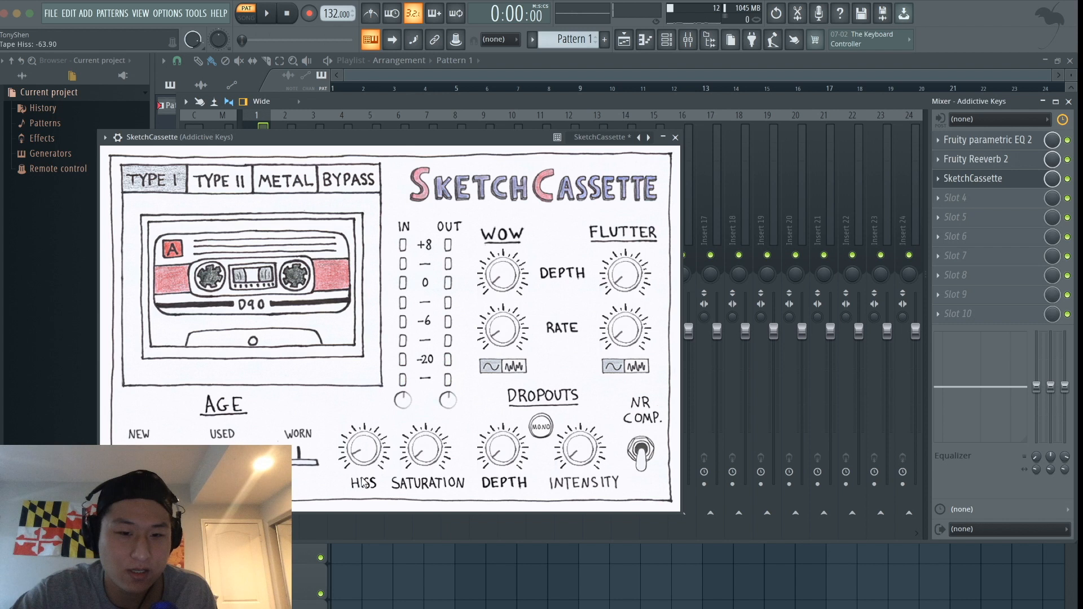
{"action": "left_click_drag", "start_coordinate": [362, 485], "coordinate": [362, 491]}
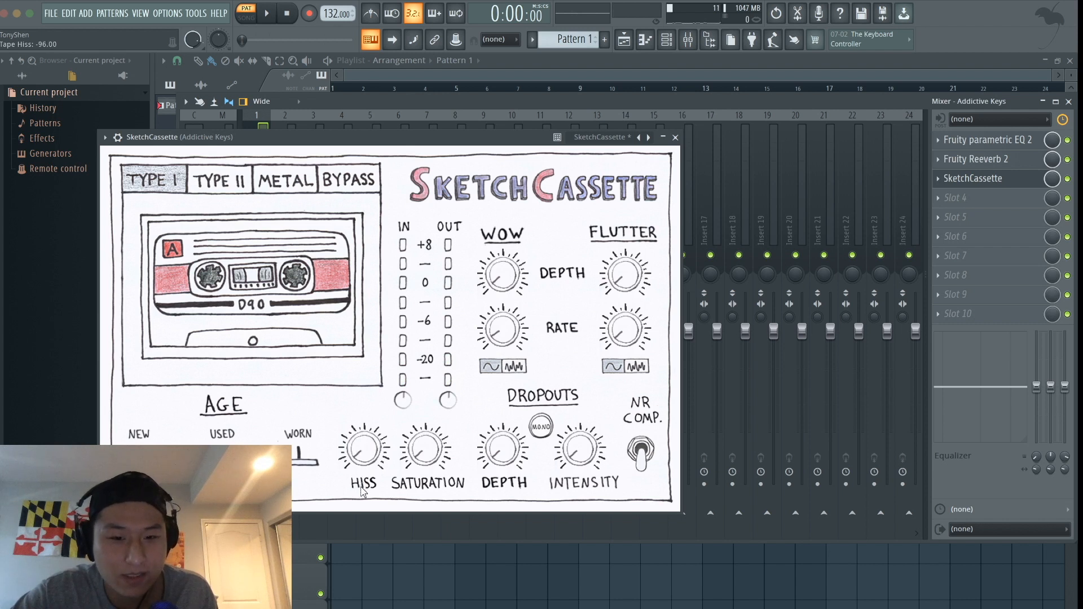
{"action": "left_click", "coordinate": [237, 192]}
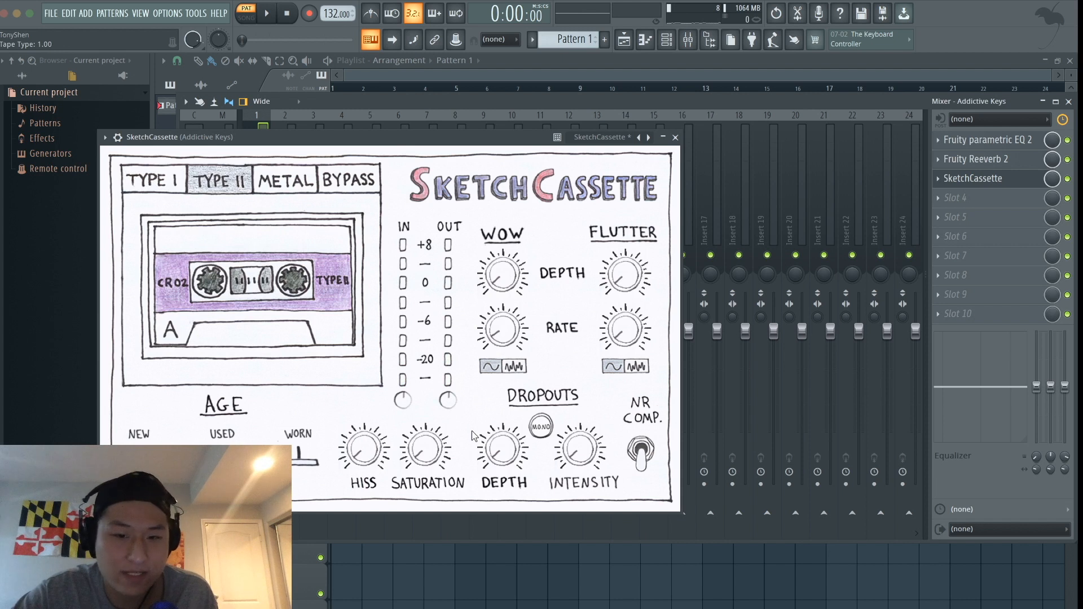
Set SketchCassette's saturation to about 1.68 during playback, close the plugin and listen to the treated piano
{"action": "key", "text": "space"}
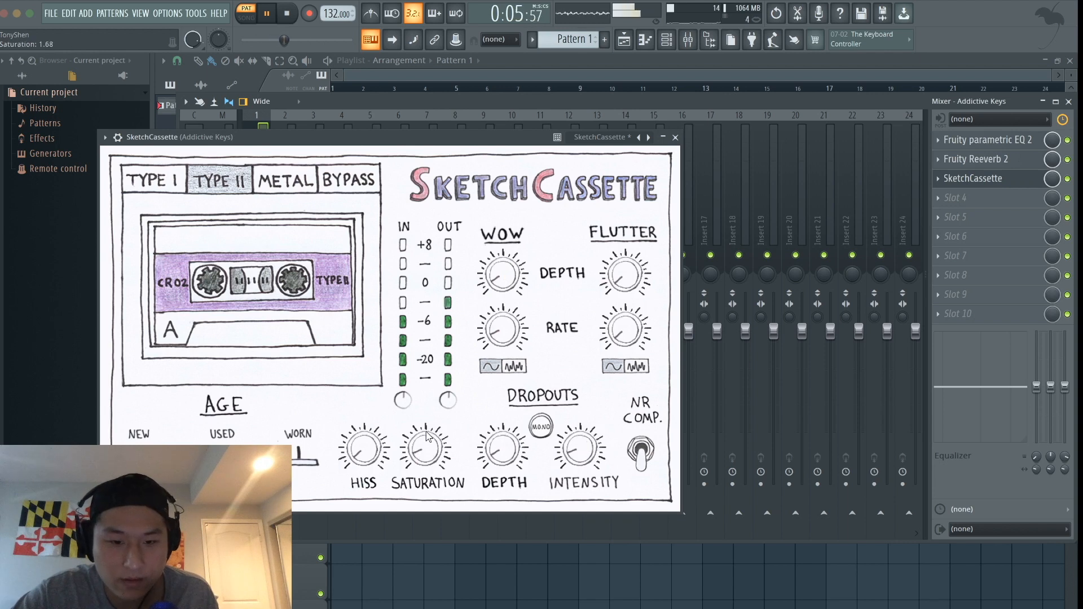
{"action": "left_click", "coordinate": [675, 137]}
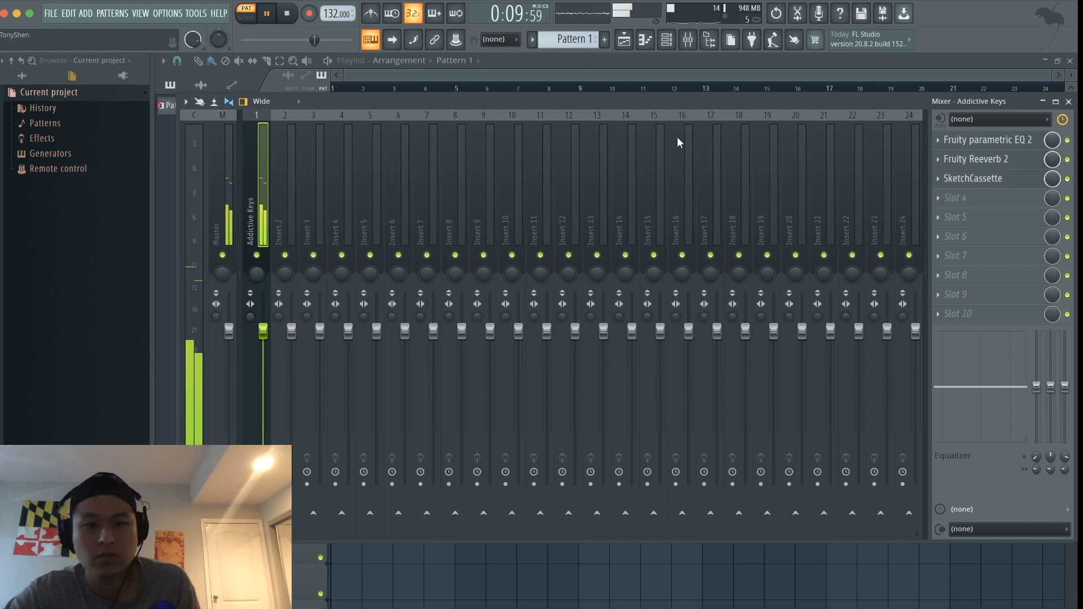
{"action": "key", "text": "space"}
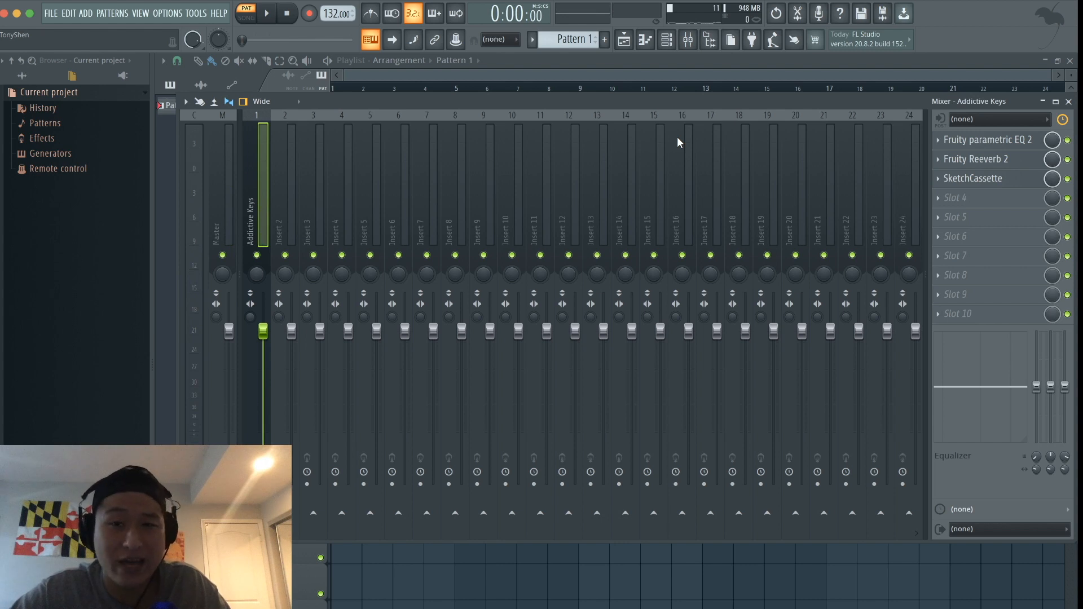
Browse the Cymatics Cobra sample pack's full drum loops and pick Loop 4 - 130 BPM
{"action": "key", "text": "space"}
{"action": "left_click", "coordinate": [667, 40]}
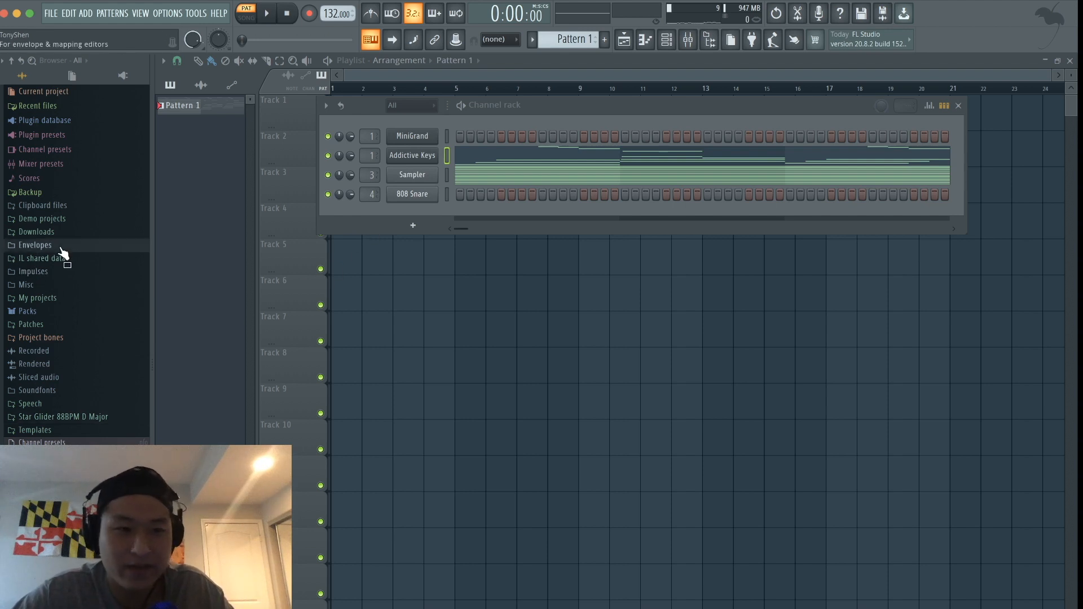
{"action": "left_click", "coordinate": [61, 325]}
{"action": "left_click", "coordinate": [52, 353]}
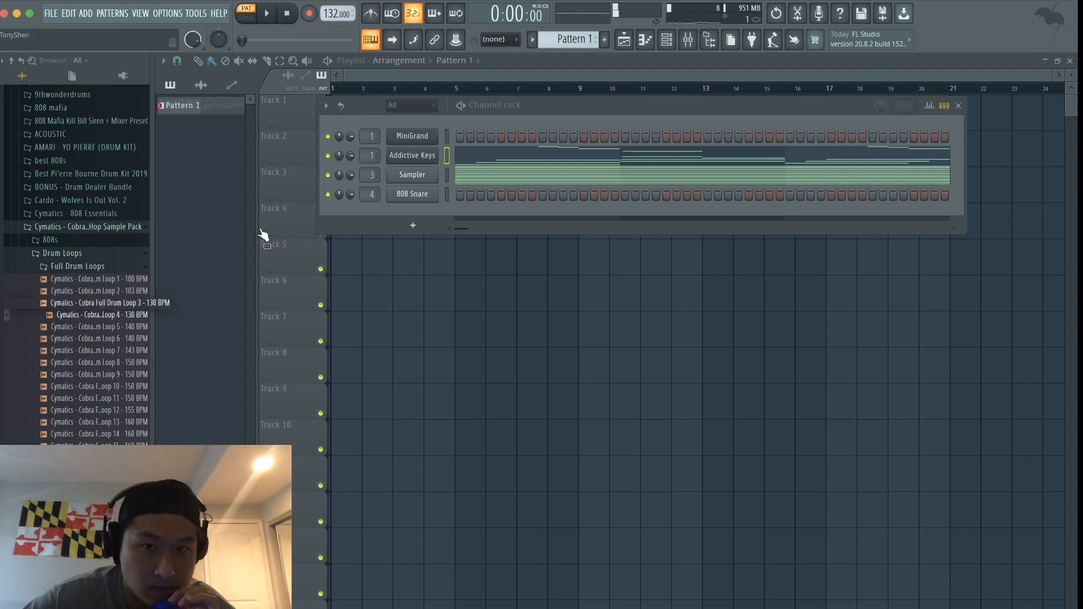
Place Pattern 1 at bar 1 on playlist Track 1 and switch to song mode
{"action": "left_click", "coordinate": [625, 37]}
{"action": "left_click", "coordinate": [341, 116]}
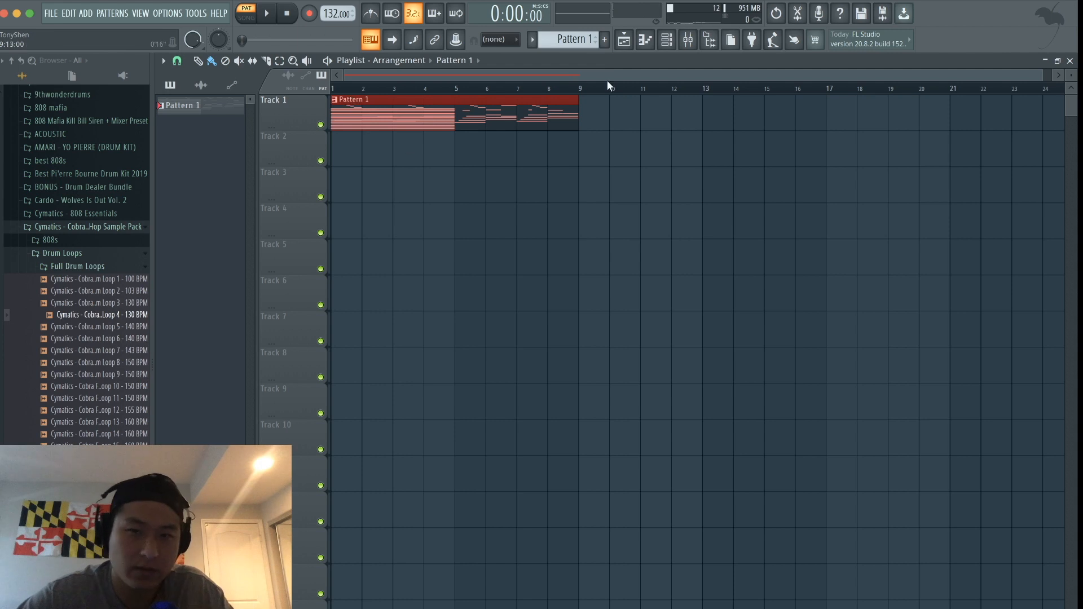
{"action": "key", "text": "l"}
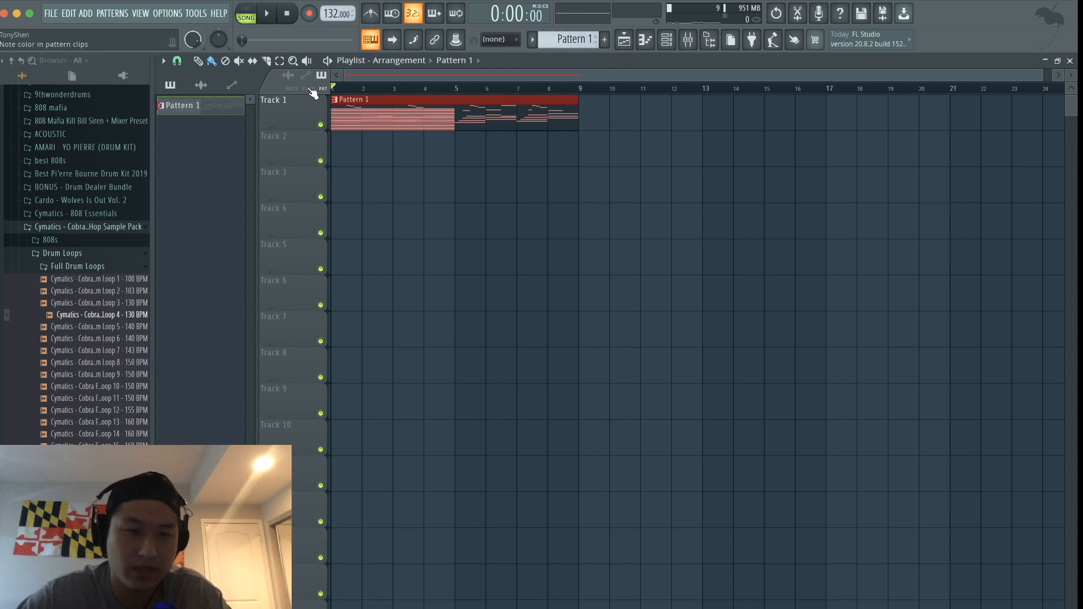
Place Cymatics Cobra Full Drum Loop 4 at bar 1 on Track 2, fit it to four bars, and duplicate it through bar 8
{"action": "left_click_drag", "start_coordinate": [87, 321], "coordinate": [345, 155]}
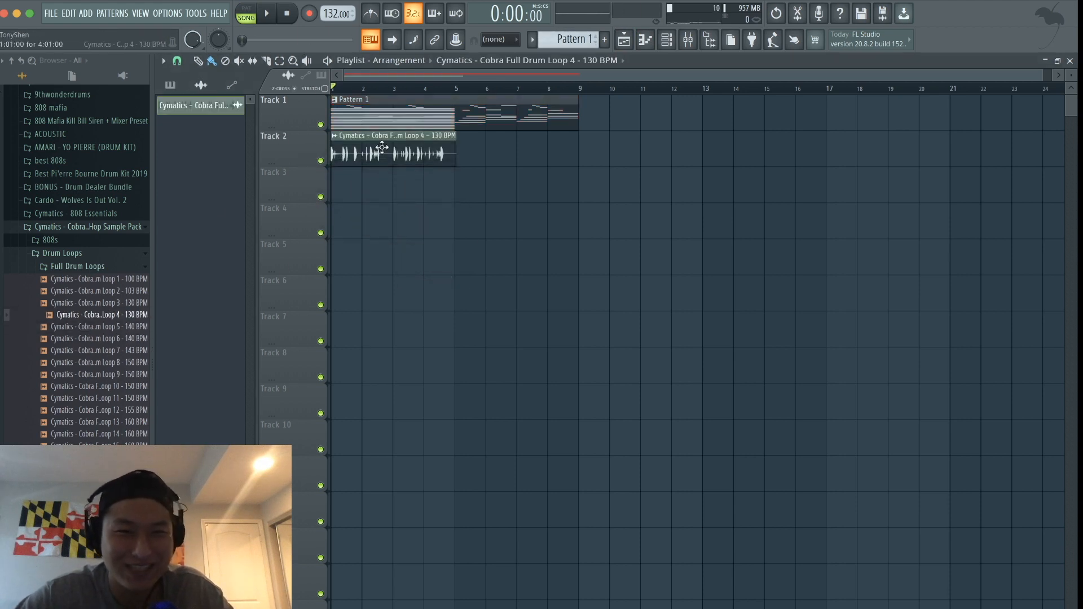
{"action": "double_click", "coordinate": [378, 142]}
{"action": "key", "text": "space"}
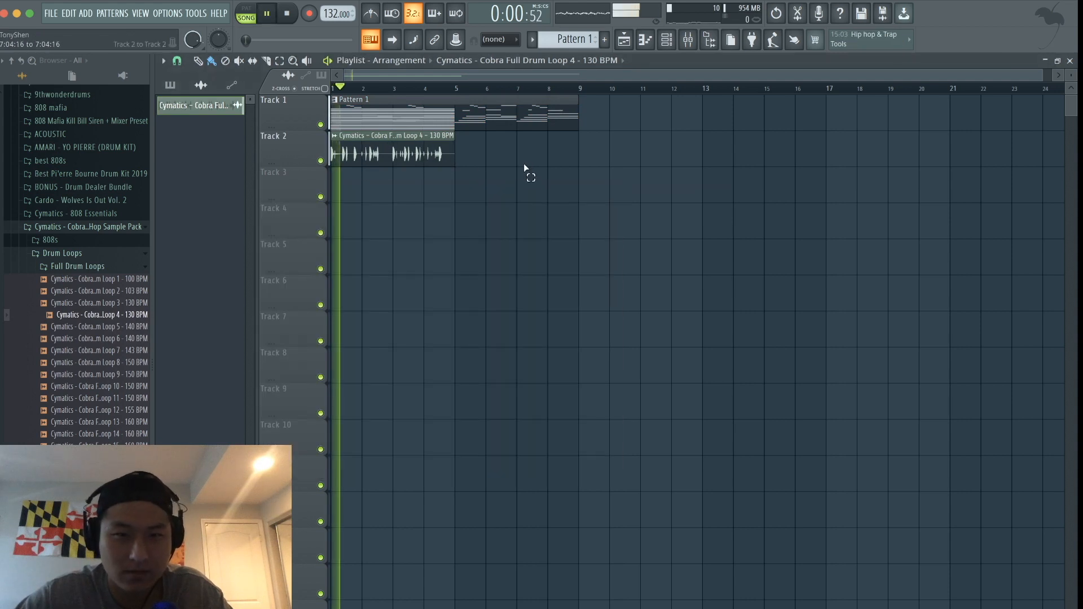
{"action": "left_click_drag", "start_coordinate": [525, 165], "coordinate": [335, 164]}
{"action": "key", "text": "super+b"}
{"action": "left_click", "coordinate": [486, 246], "text": "super"}
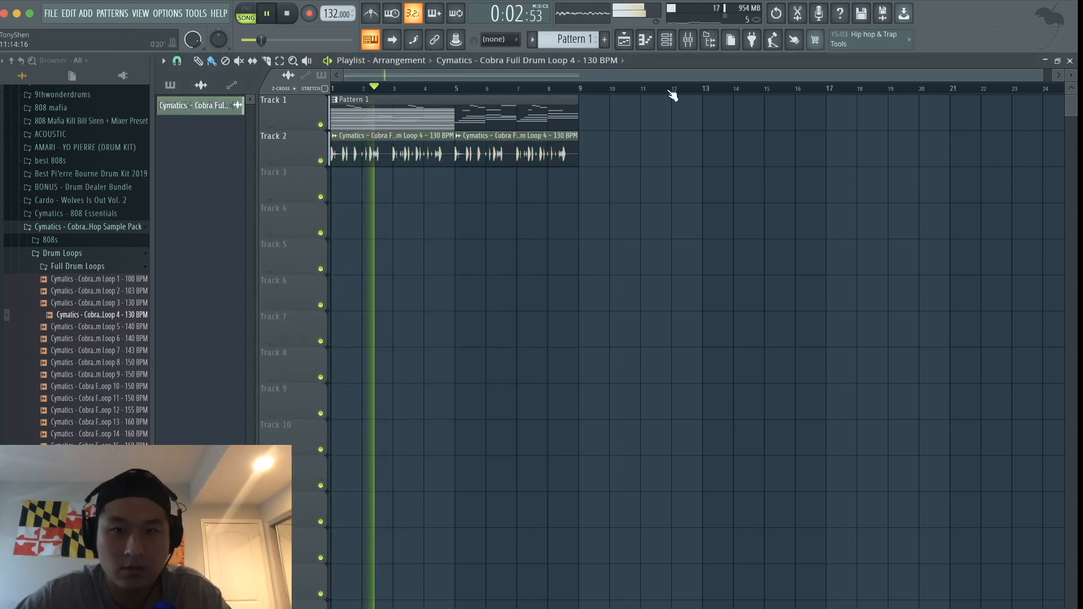
Show all channels, replace the 808 Snare with Cymatics Cobra 808 1 - C, and balance the drum loop on mixer insert 2 with the piano
{"action": "left_click", "coordinate": [667, 40]}
{"action": "left_click", "coordinate": [405, 106]}
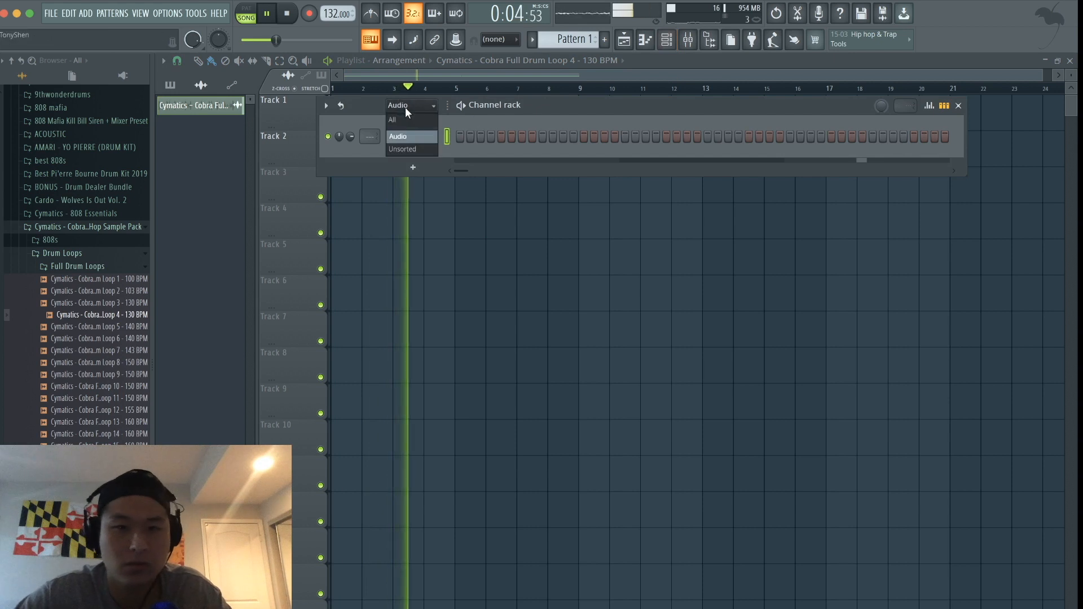
{"action": "left_click", "coordinate": [405, 117]}
{"action": "left_click", "coordinate": [687, 39]}
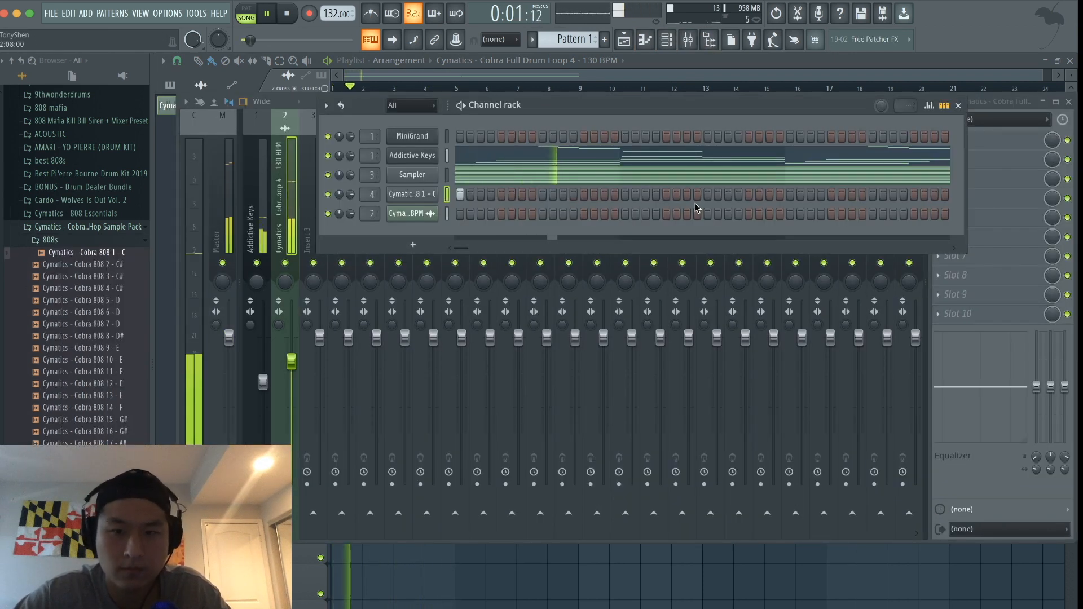
Program Cobra 808 hits on steps 21, 33, 39 and 53 and continue the rhythm through bar 8, checking it with playback
{"action": "left_click", "coordinate": [667, 195]}
{"action": "left_click", "coordinate": [790, 194]}
{"action": "left_click", "coordinate": [852, 195]}
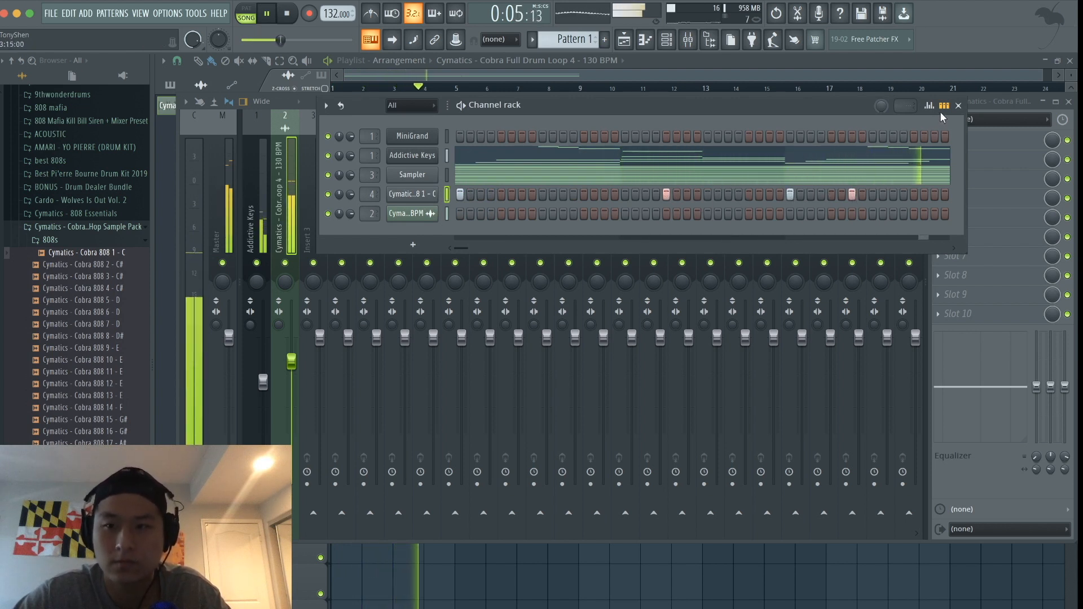
{"action": "left_click_drag", "start_coordinate": [466, 247], "coordinate": [489, 248]}
{"action": "key", "text": "space"}
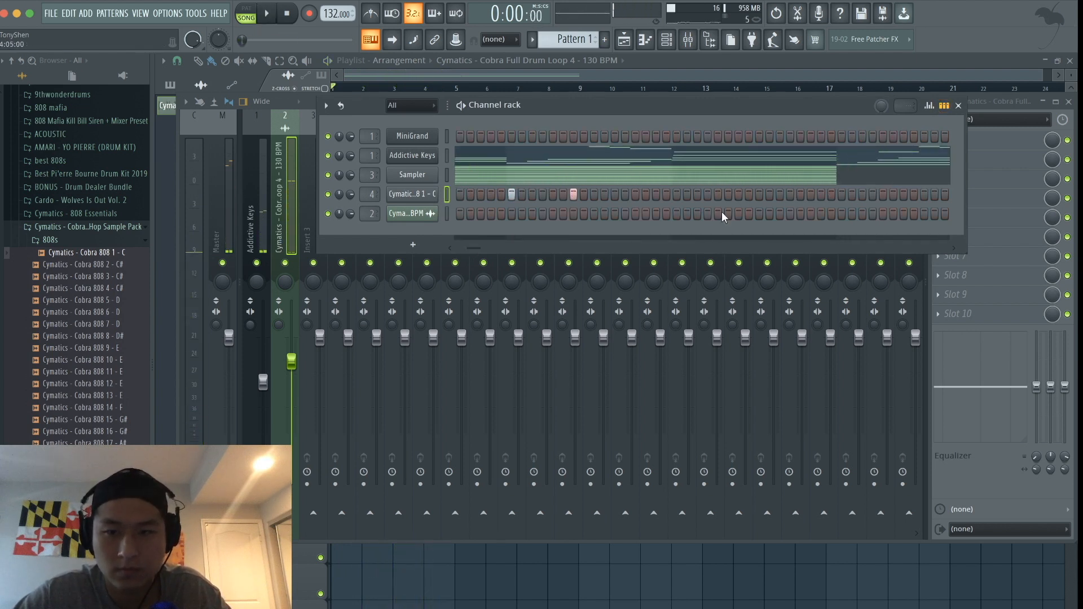
{"action": "key", "text": "space"}
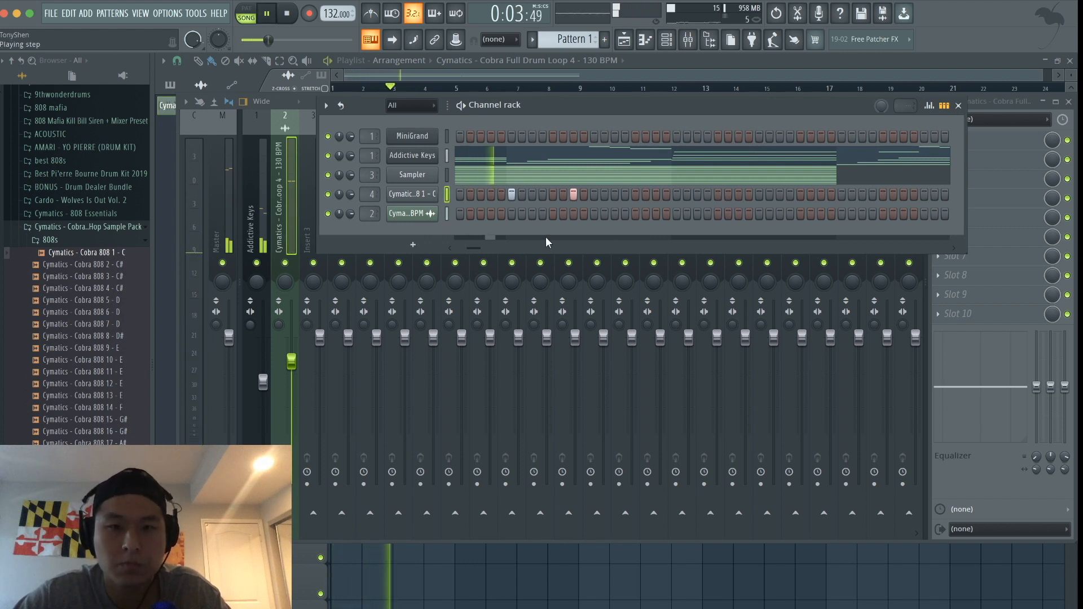
{"action": "left_click", "coordinate": [717, 194]}
Make the Cobra 808 notes legato up to the end of bar 8 and transpose them two semitones up to D5
{"action": "key", "text": "F7"}
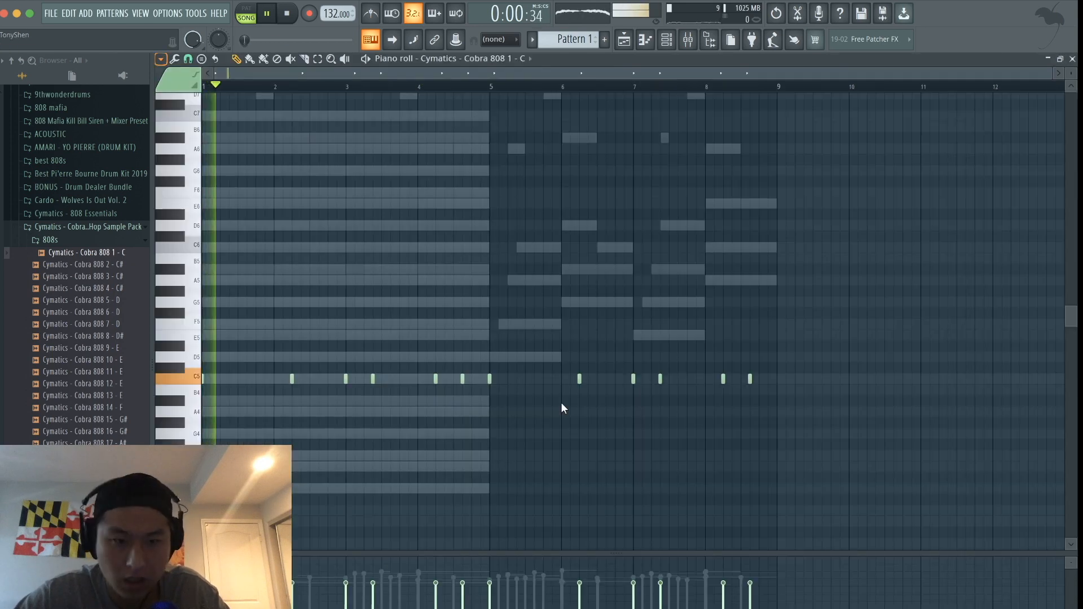
{"action": "key", "text": "ctrl+l"}
{"action": "left_click_drag", "start_coordinate": [752, 379], "coordinate": [777, 378]}
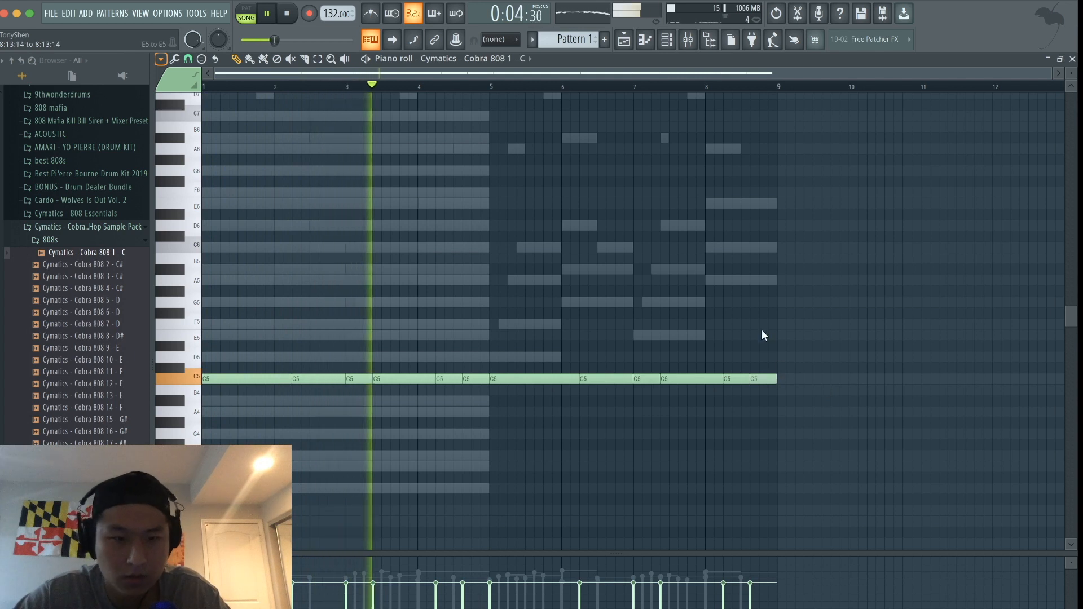
{"action": "key", "text": "shift+Up"}
{"action": "key", "text": "shift+Up"}
{"action": "key", "text": "space"}
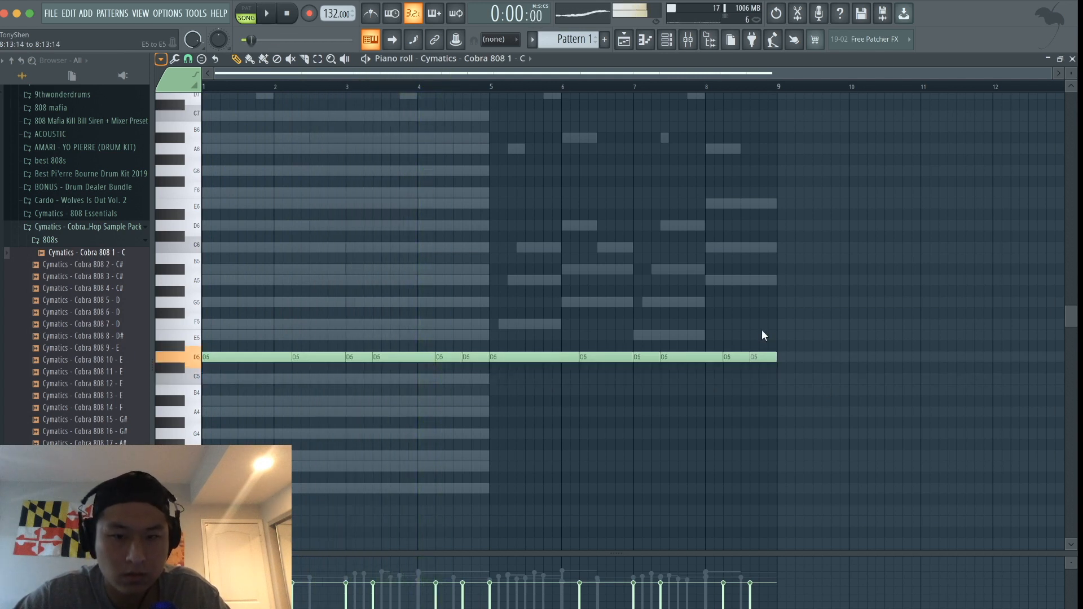
Open the Cobra 808's channel settings and adjust its volume envelope
{"action": "left_click", "coordinate": [656, 35]}
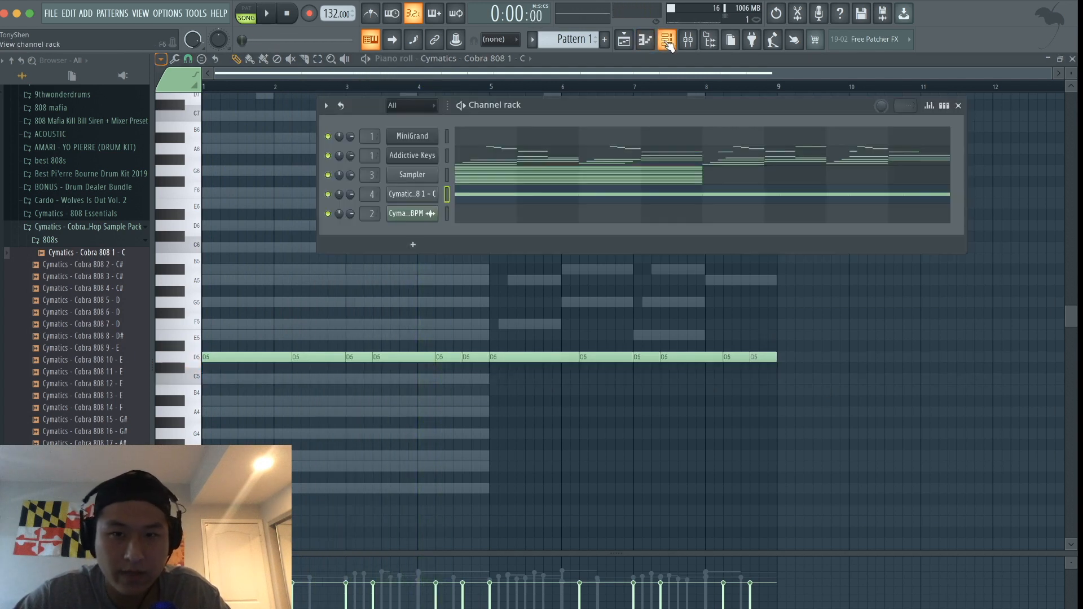
{"action": "left_click", "coordinate": [413, 193]}
{"action": "left_click", "coordinate": [300, 227]}
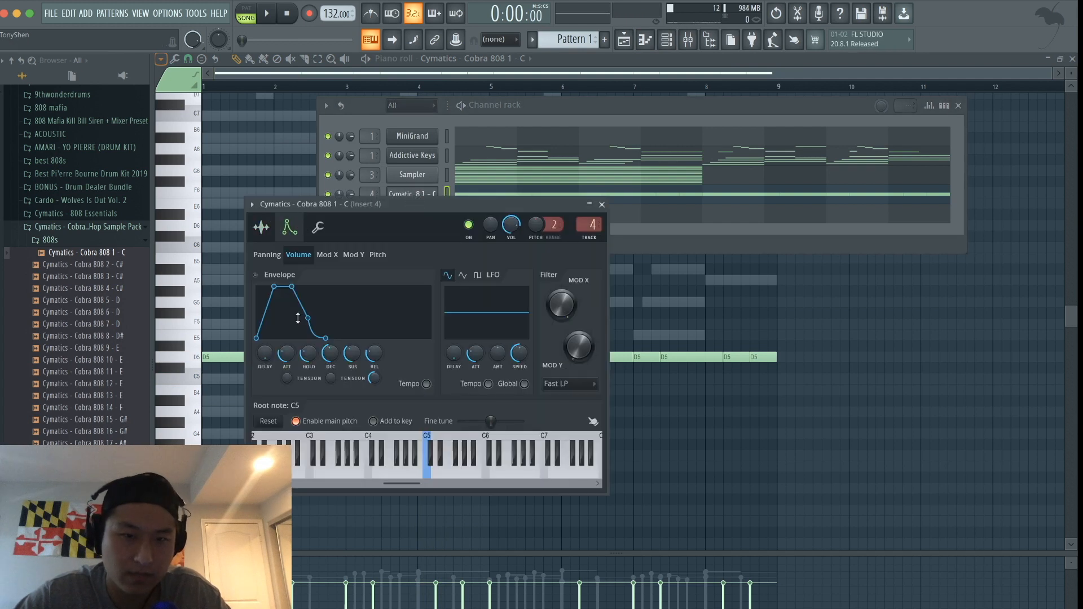
{"action": "left_click_drag", "start_coordinate": [287, 353], "coordinate": [358, 372]}
Open the Cobra 808 sample in Edison, detect its pitch regions and close the editor
{"action": "left_click", "coordinate": [262, 227]}
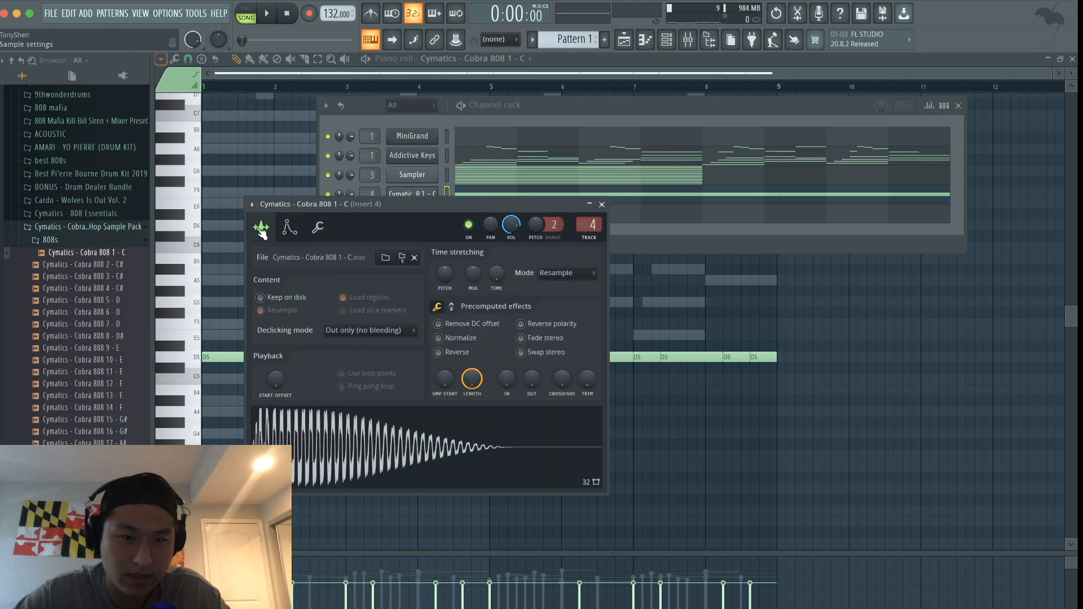
{"action": "key", "text": "super+e"}
{"action": "left_click", "coordinate": [285, 179]}
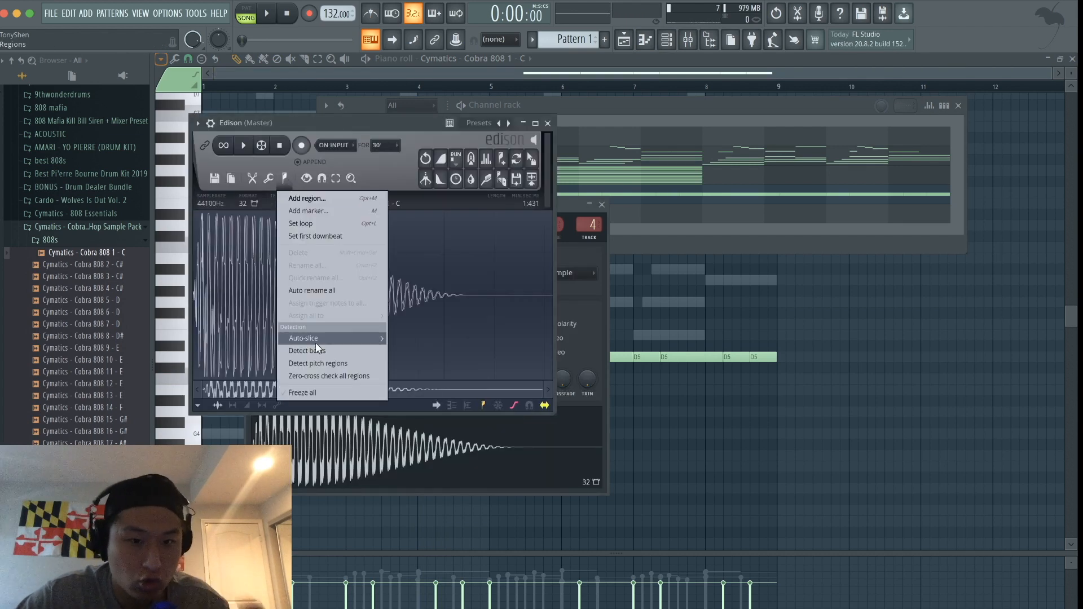
{"action": "left_click", "coordinate": [316, 364]}
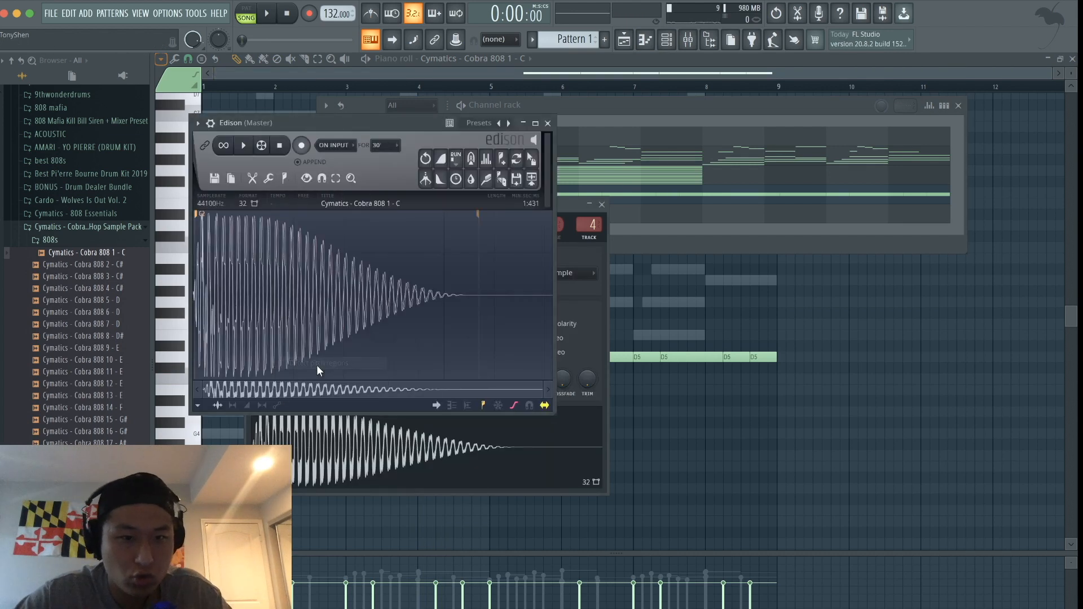
{"action": "left_click", "coordinate": [547, 123]}
Clear the notes from the Sampler channel and return to the Cobra 808's piano roll
{"action": "left_click", "coordinate": [666, 40]}
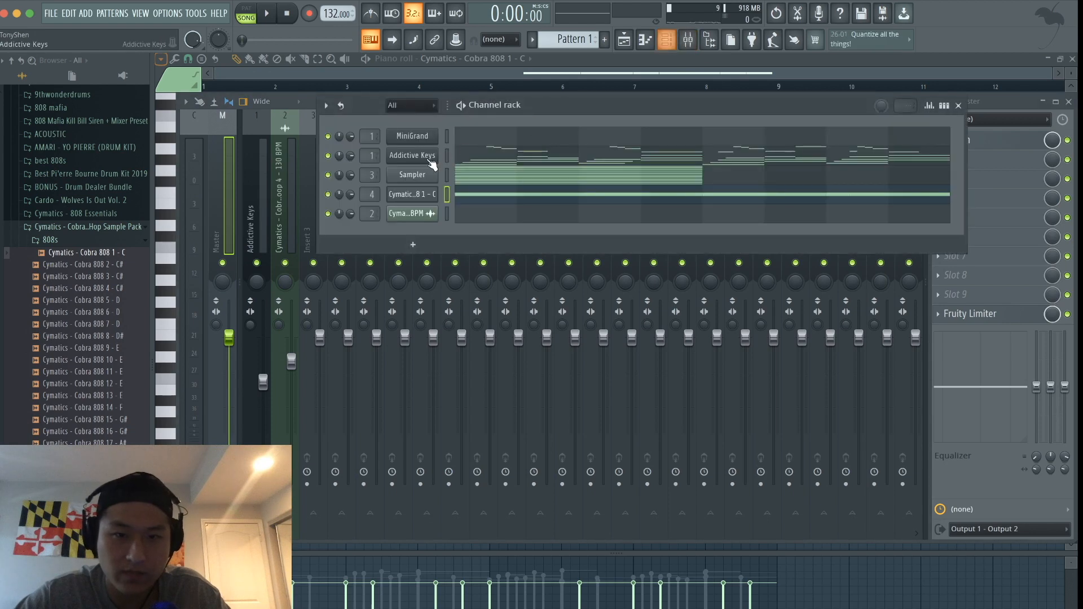
{"action": "left_click", "coordinate": [448, 174]}
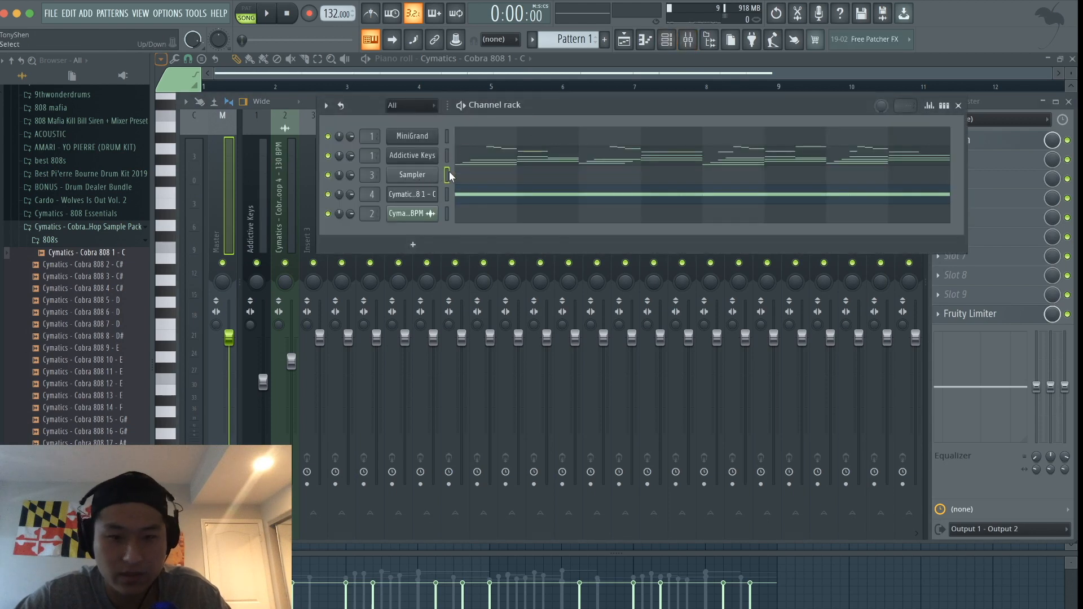
{"action": "left_click", "coordinate": [469, 202]}
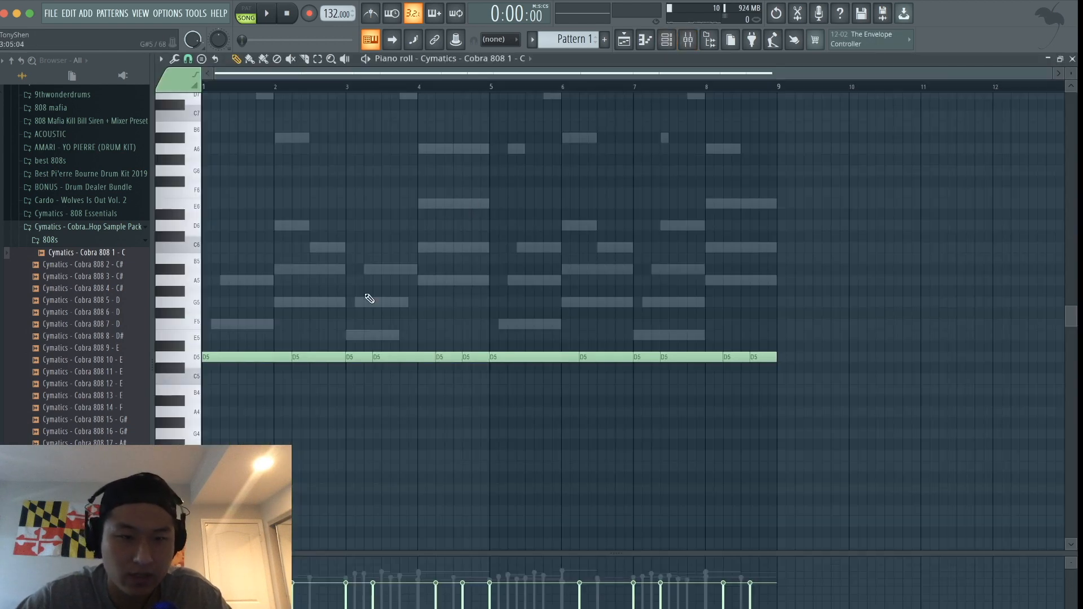
Retune the Cobra 808 notes in bars 2 to 4: G5 in bar 2, E5 from bar 3, and the last two to A5
{"action": "left_click_drag", "start_coordinate": [318, 359], "coordinate": [317, 302]}
{"action": "left_click_drag", "start_coordinate": [355, 358], "coordinate": [381, 335]}
{"action": "left_click_drag", "start_coordinate": [464, 357], "coordinate": [439, 357]}
{"action": "key", "text": "shift+Up"}
{"action": "key", "text": "shift+Up"}
{"action": "key", "text": "shift+Up"}
{"action": "key", "text": "shift+Up"}
{"action": "key", "text": "shift+Up"}
{"action": "key", "text": "shift+Up"}
{"action": "key", "text": "shift+Up"}
{"action": "left_click", "coordinate": [440, 358], "text": "super"}
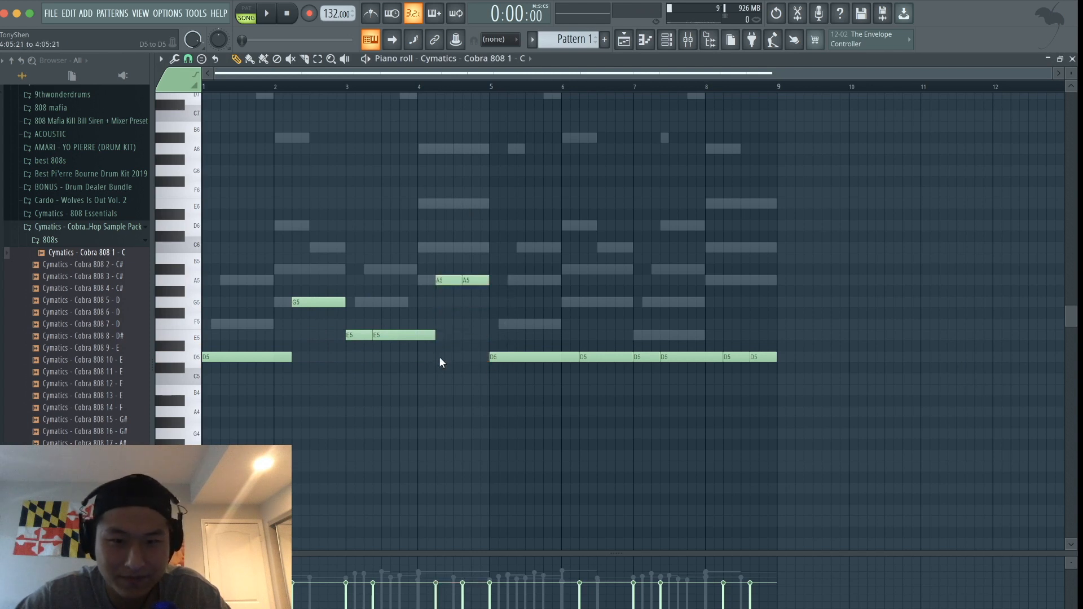
Retune the Cobra 808 notes in bars 6 to 8 to the same G5, E5, E5, A5, A5 bassline
{"action": "left_click_drag", "start_coordinate": [599, 354], "coordinate": [766, 367]}
{"action": "key", "text": "shift+Up"}
{"action": "key", "text": "shift+Up"}
{"action": "key", "text": "shift+Up"}
{"action": "key", "text": "shift+Up"}
{"action": "key", "text": "shift+Up"}
{"action": "key", "text": "shift+Up"}
{"action": "key", "text": "shift+Up"}
{"action": "key", "text": "shift+Up"}
{"action": "key", "text": "shift+Up"}
{"action": "key", "text": "shift+Up"}
{"action": "key", "text": "shift+Up"}
{"action": "key", "text": "shift+Up"}
{"action": "key", "text": "shift+Up"}
{"action": "key", "text": "shift+Up"}
{"action": "left_click", "coordinate": [775, 367]}
Play the eight-bar arrangement with the tuned 808, reviewing the playlist and channel rack, and collapse the Cobra sample pack folder
{"action": "key", "text": "space"}
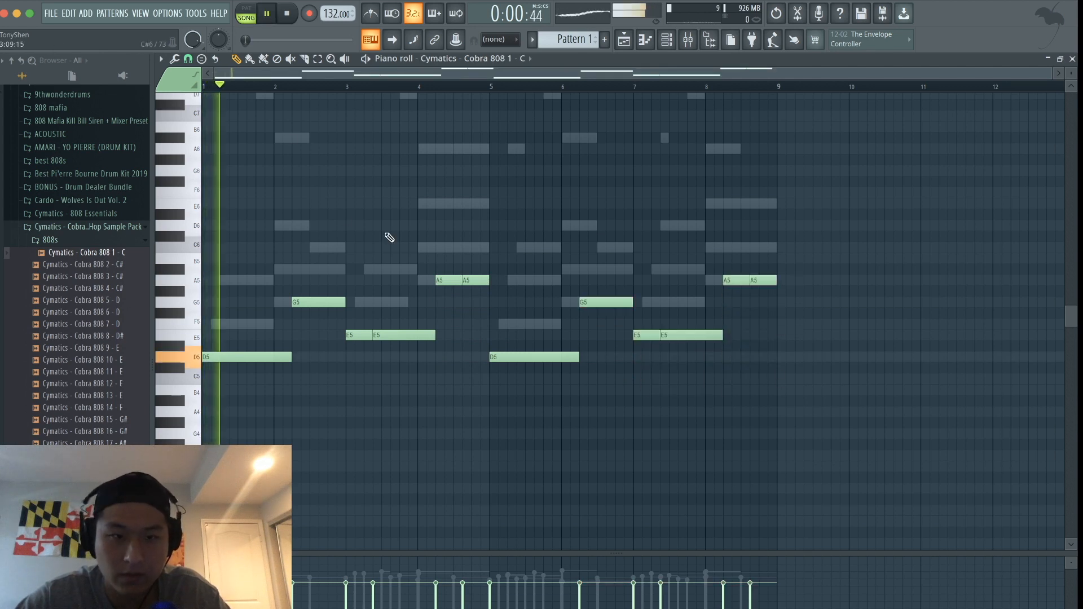
{"action": "left_click", "coordinate": [667, 39]}
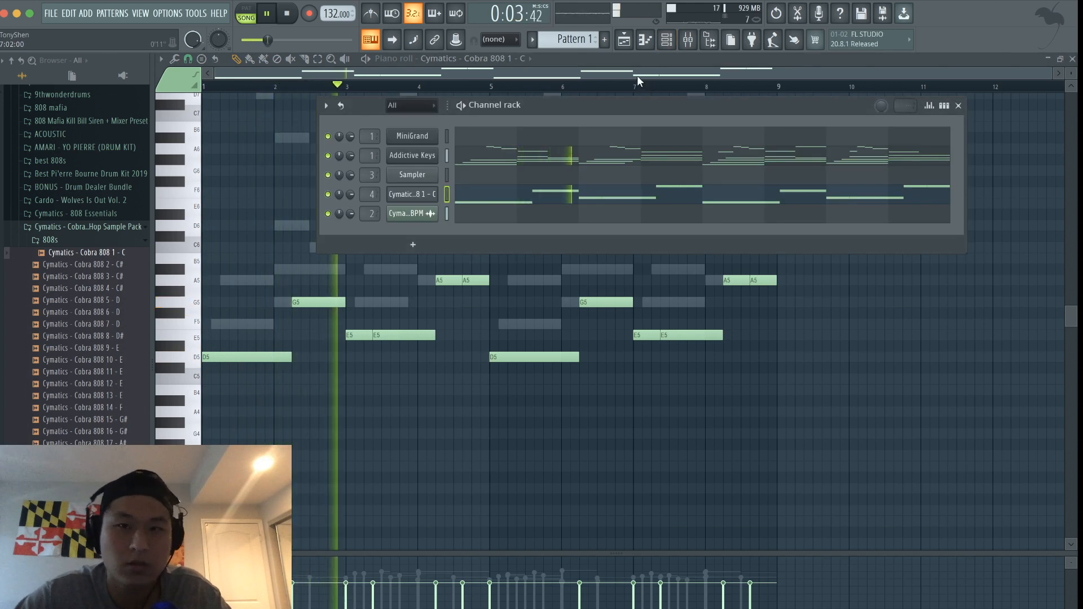
{"action": "key", "text": "F5"}
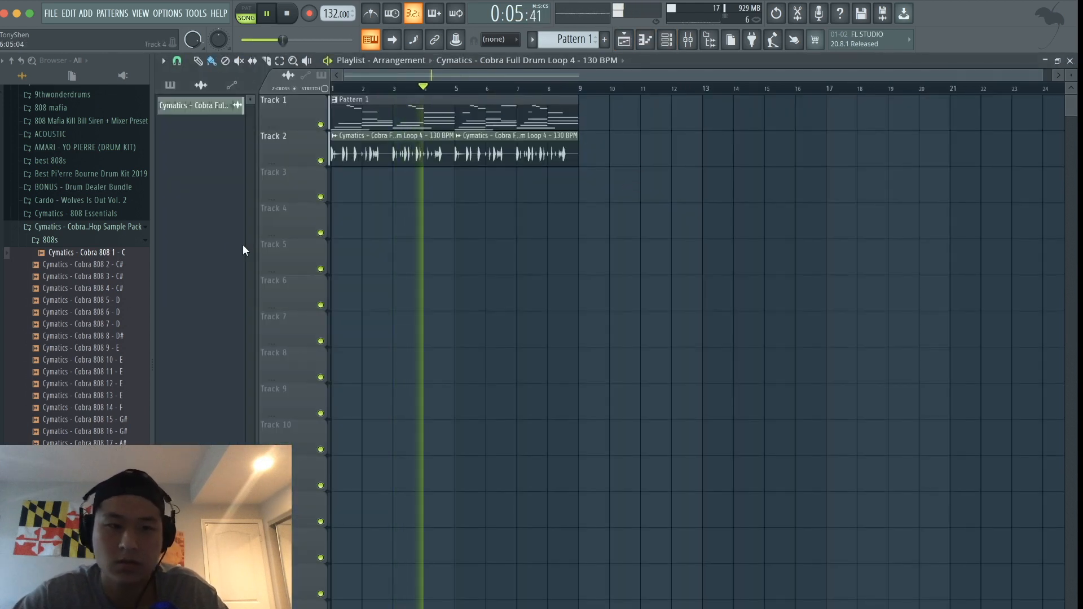
{"action": "left_click", "coordinate": [125, 241]}
{"action": "left_click", "coordinate": [124, 226]}
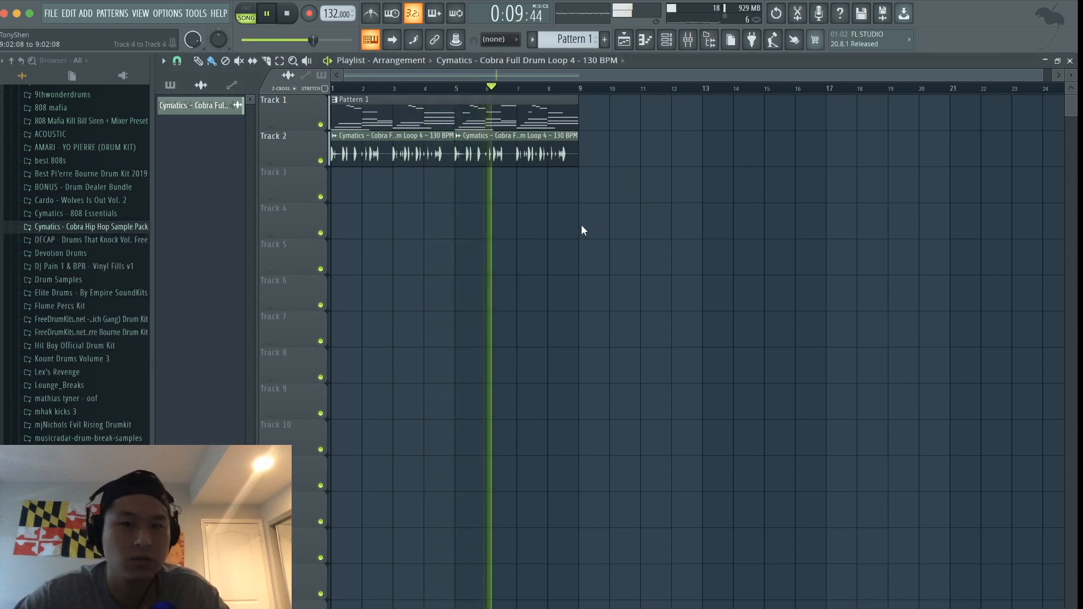
{"action": "left_click", "coordinate": [659, 40]}
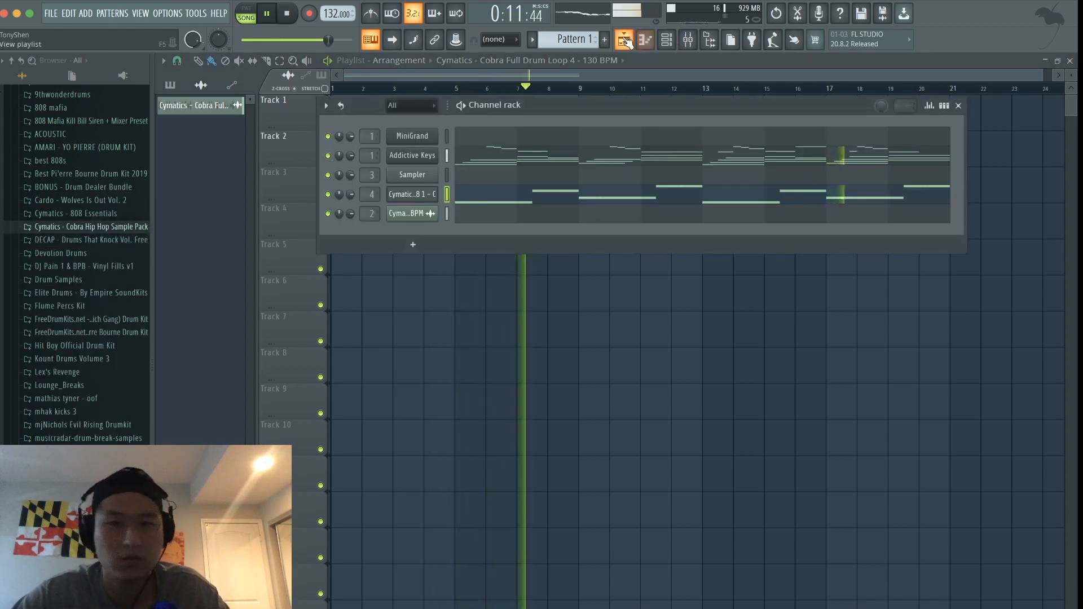
{"action": "left_click", "coordinate": [647, 194]}
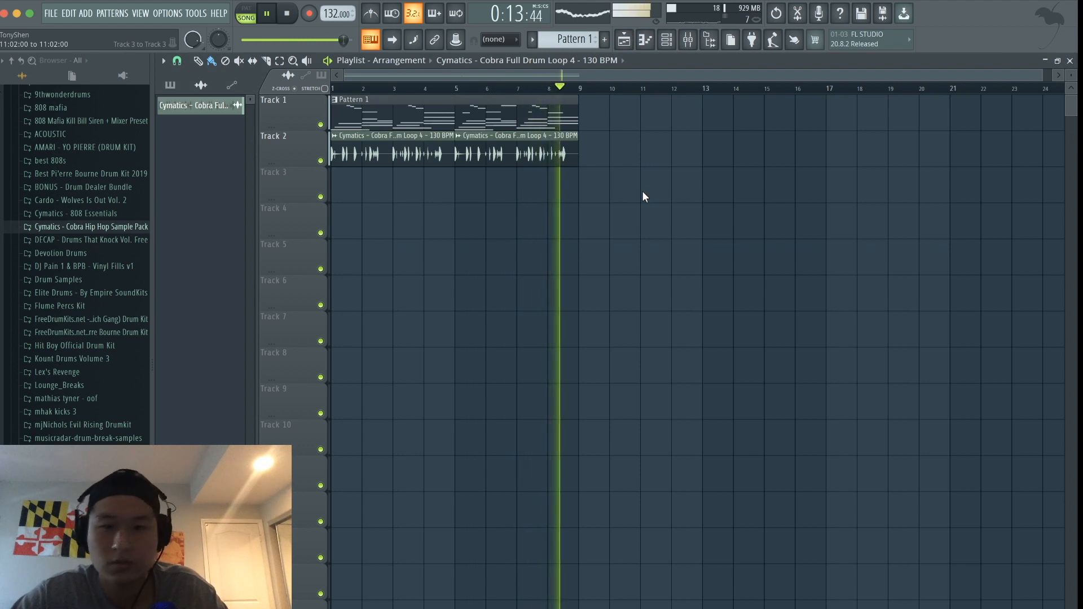
{"action": "left_click", "coordinate": [666, 40]}
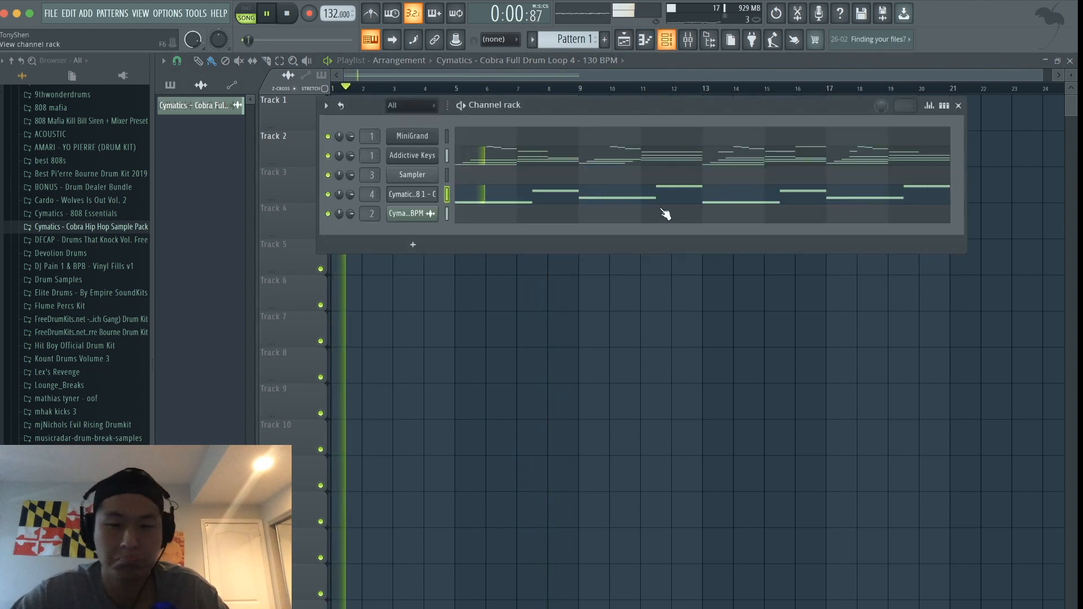
{"action": "left_click", "coordinate": [654, 285]}
{"action": "key", "text": "space"}
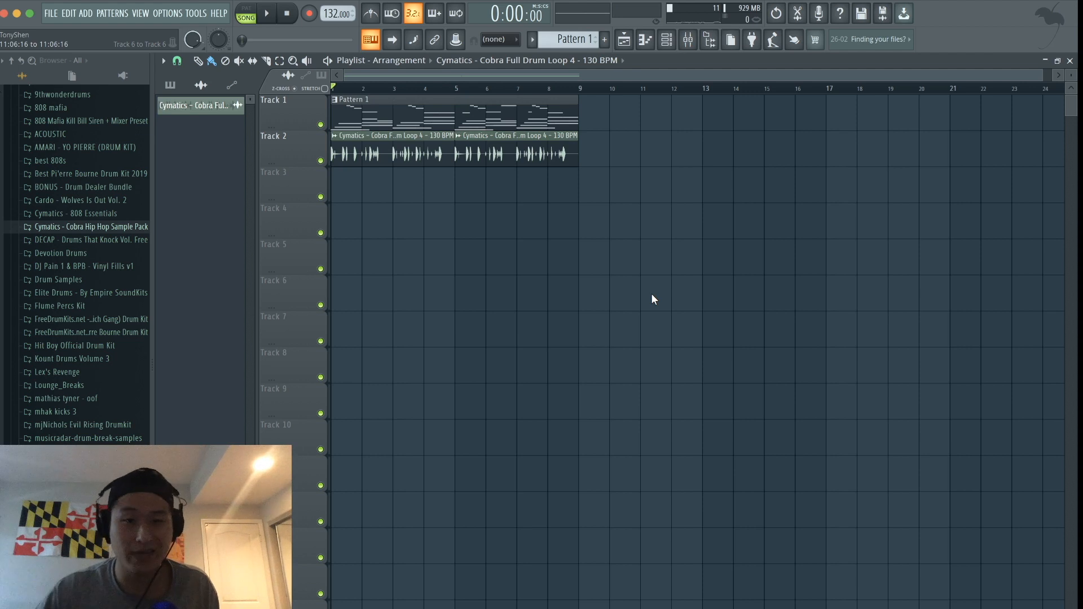
{"action": "left_click", "coordinate": [668, 41]}
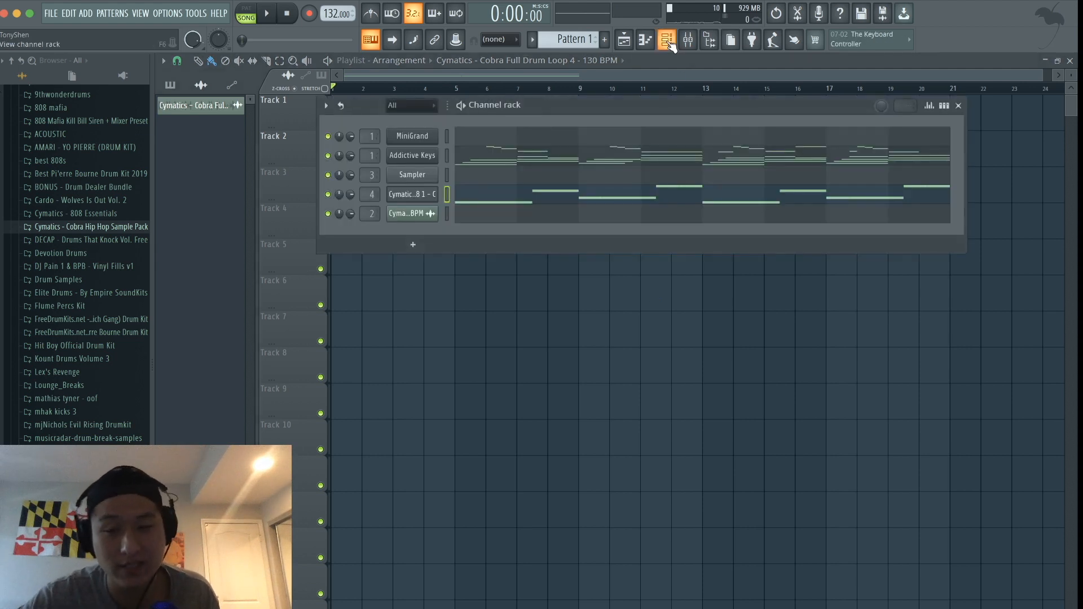
{"action": "left_click", "coordinate": [626, 41]}
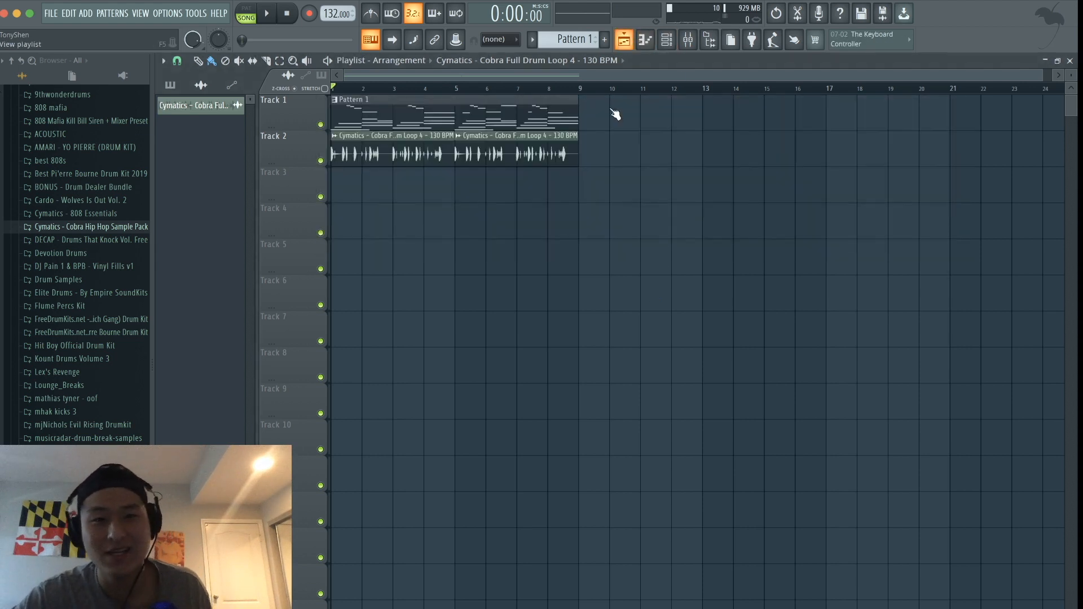